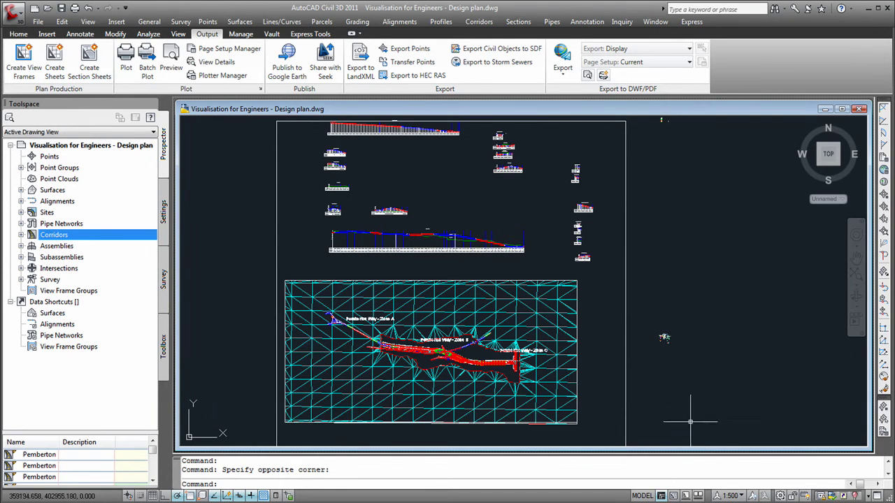
# Step: Examine the Pemberton Way road corridors in the design plan and look through the drawing's list of corridors
pyautogui.scroll(5, 428, 324)
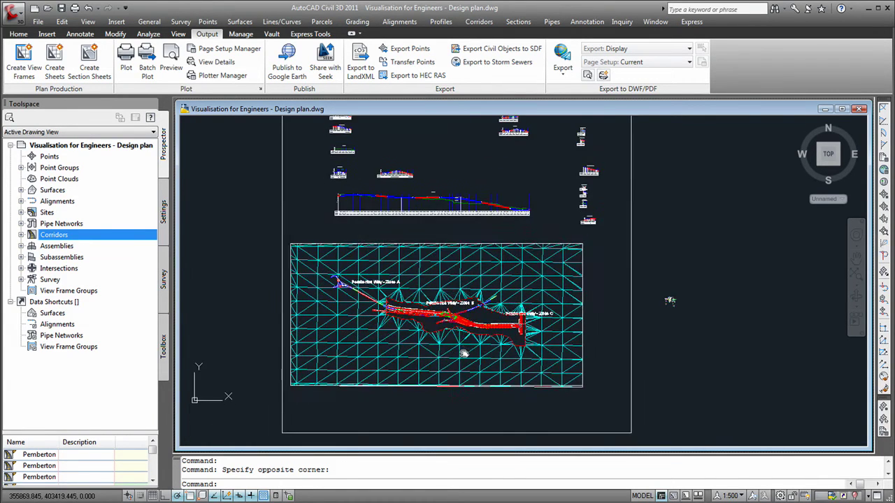
pyautogui.moveTo(428, 324); pyautogui.dragTo(454, 348, button='middle')
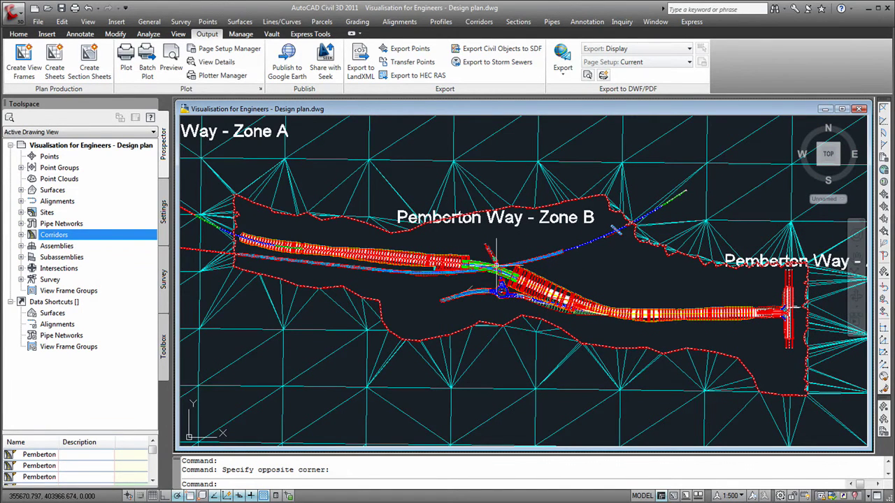
pyautogui.scroll(6, 509, 292)
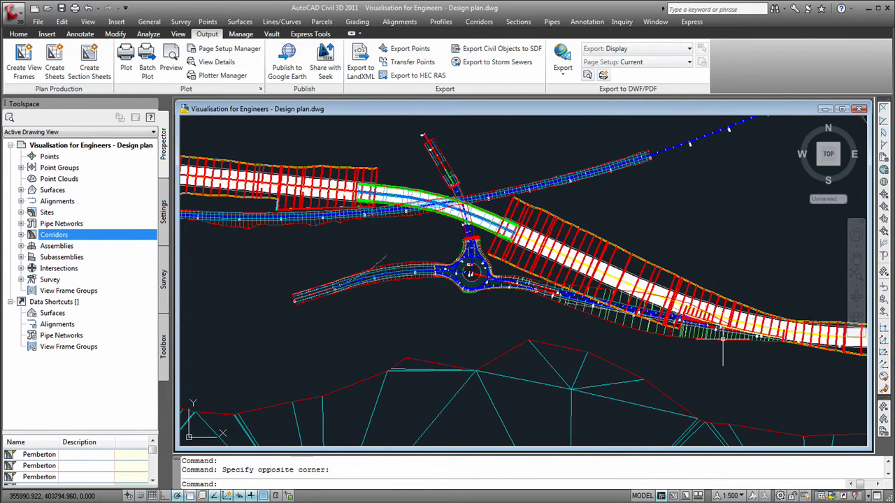
pyautogui.click(496, 232)
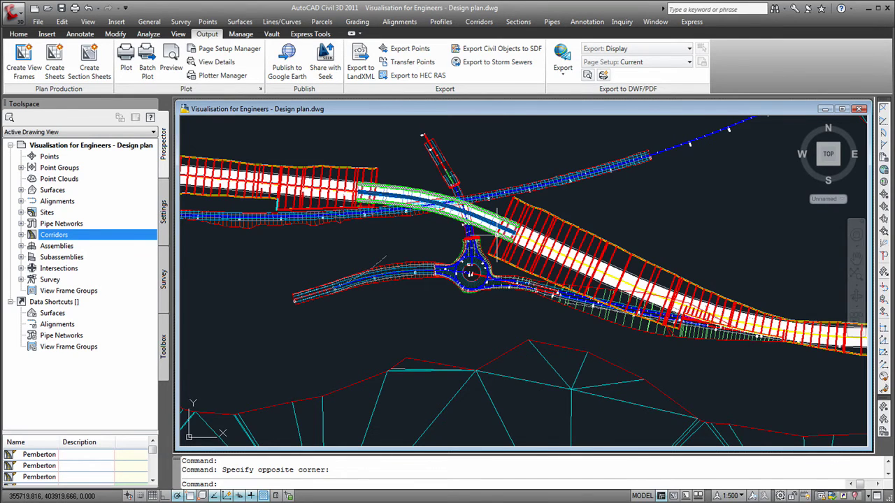
pyautogui.moveTo(206, 276); pyautogui.dragTo(379, 332, button='middle')
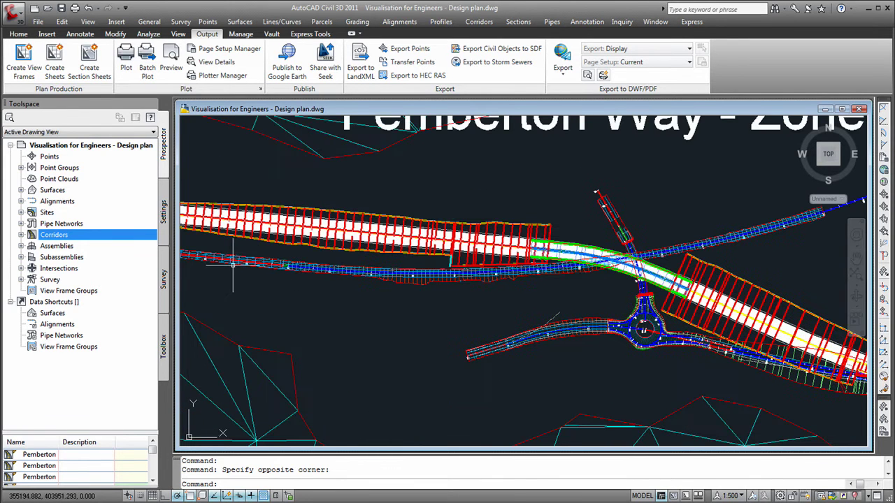
pyautogui.click(21, 234)
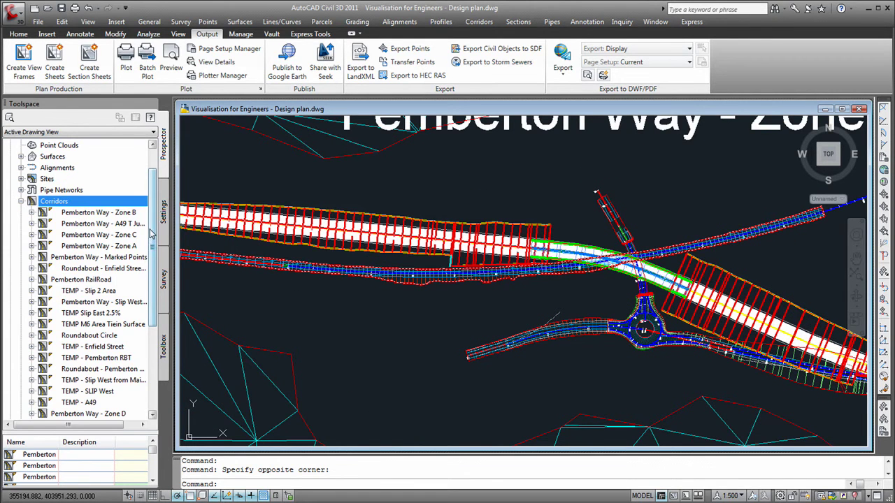
pyautogui.scroll(-1, 153, 236)
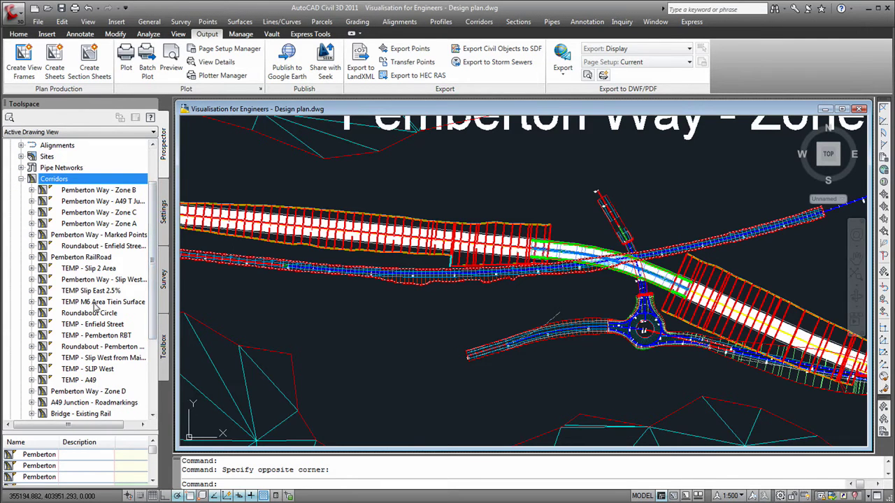
pyautogui.scroll(-2, 156, 280)
pyautogui.scroll(3, 160, 335)
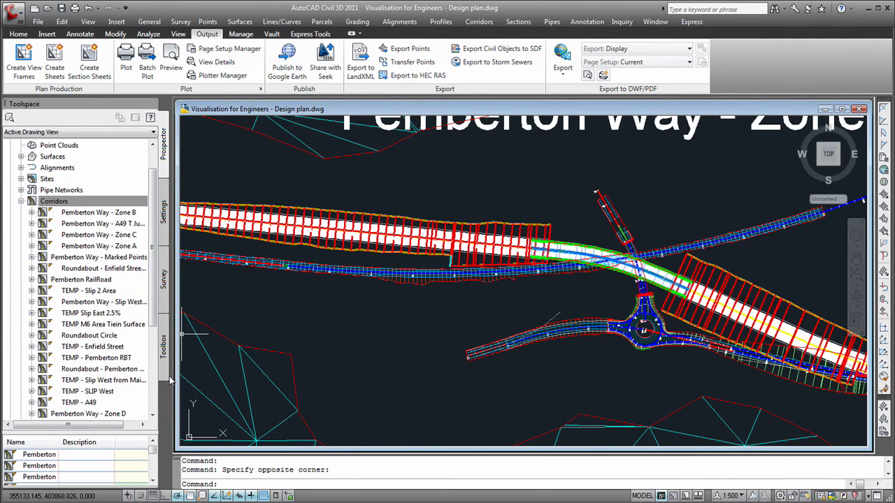
# Step: Launch the Export to Dynamite VSP tool from the Dynamite VSP Exporter in the Subscription Extension Manager
pyautogui.click(164, 351)
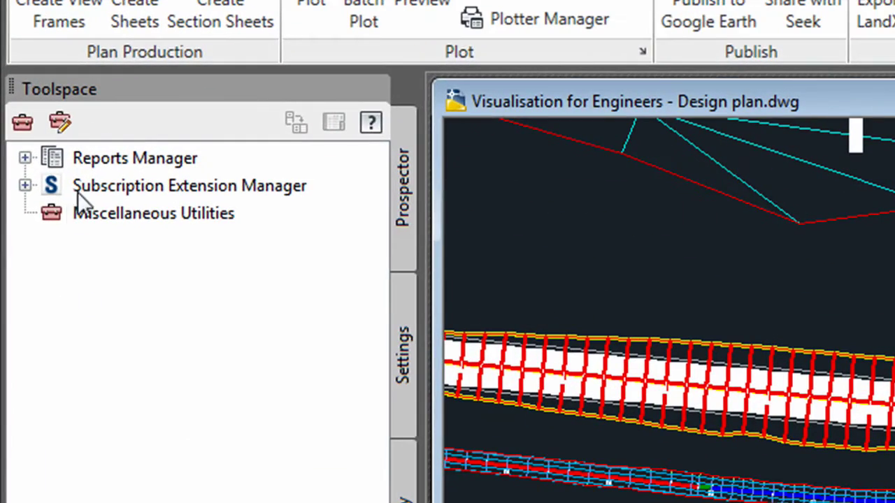
pyautogui.click(25, 185)
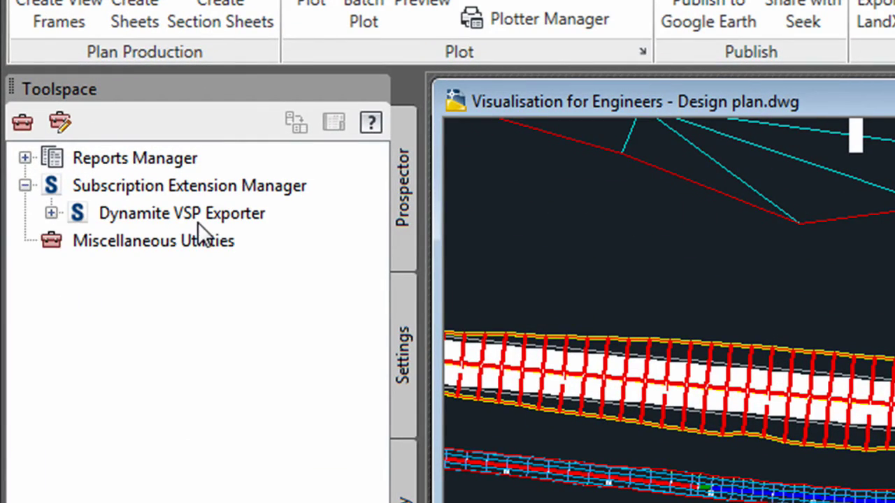
pyautogui.click(51, 213)
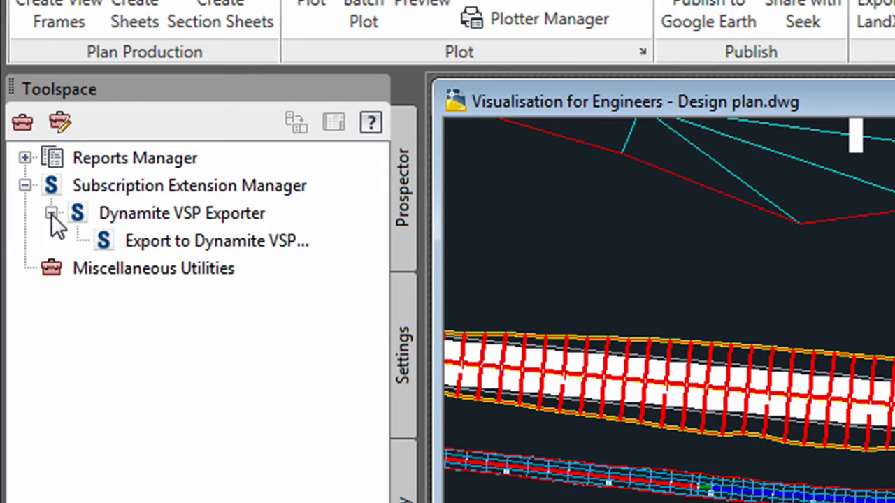
pyautogui.rightClick(198, 248)
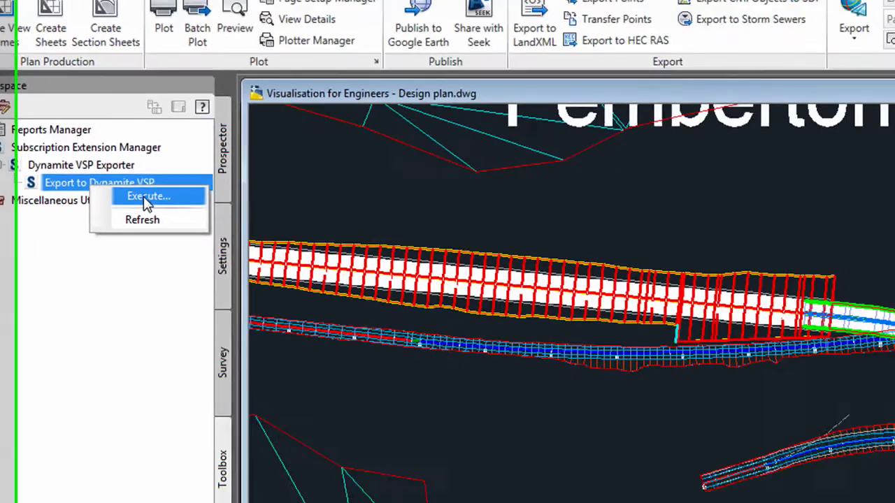
pyautogui.click(279, 261)
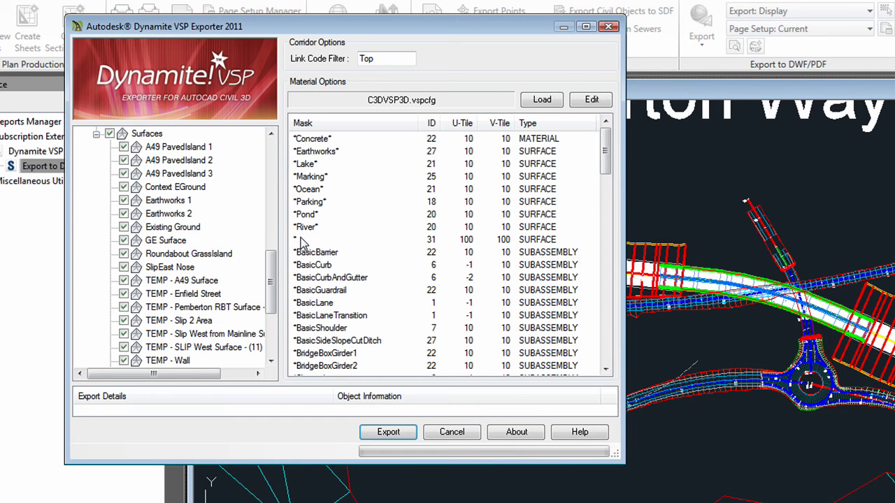
# Step: Exclude unneeded TEMP surfaces, review the corridors and surfaces selected for export, and export the design with the C3DVSP3D.vspcfg material options
pyautogui.moveTo(272, 262); pyautogui.dragTo(272, 331)
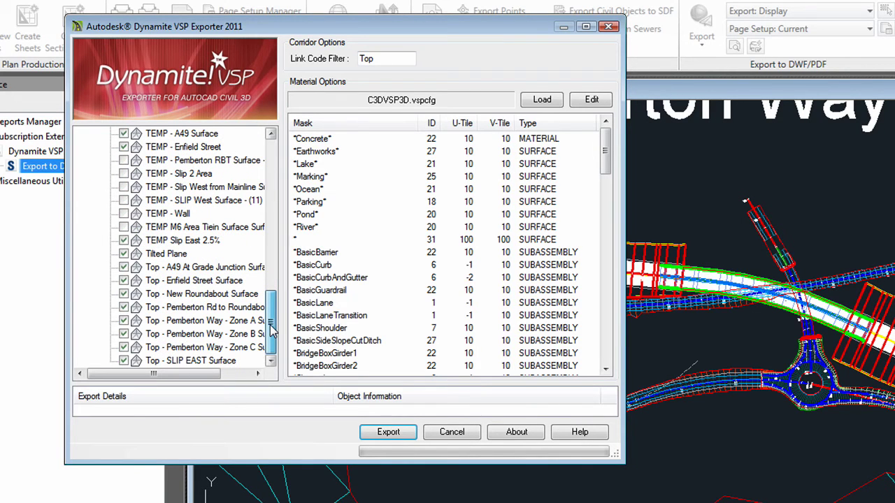
pyautogui.moveTo(271, 331); pyautogui.dragTo(272, 161)
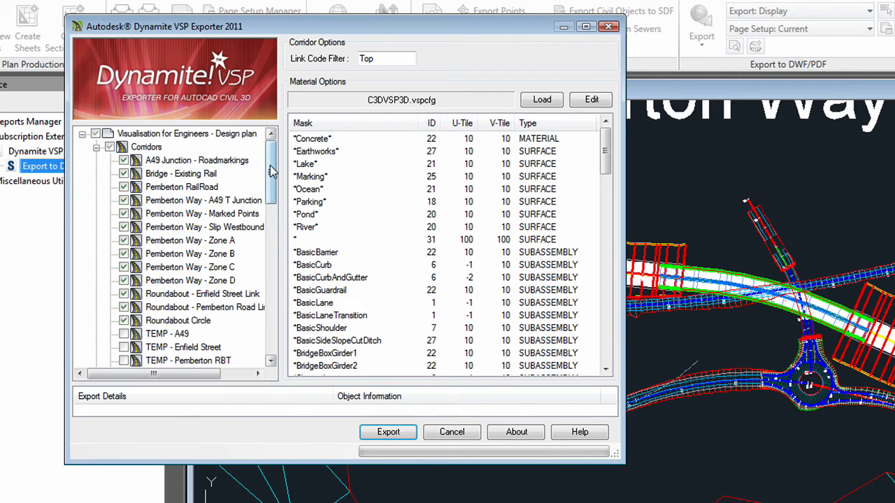
pyautogui.scroll(-1, 194, 168)
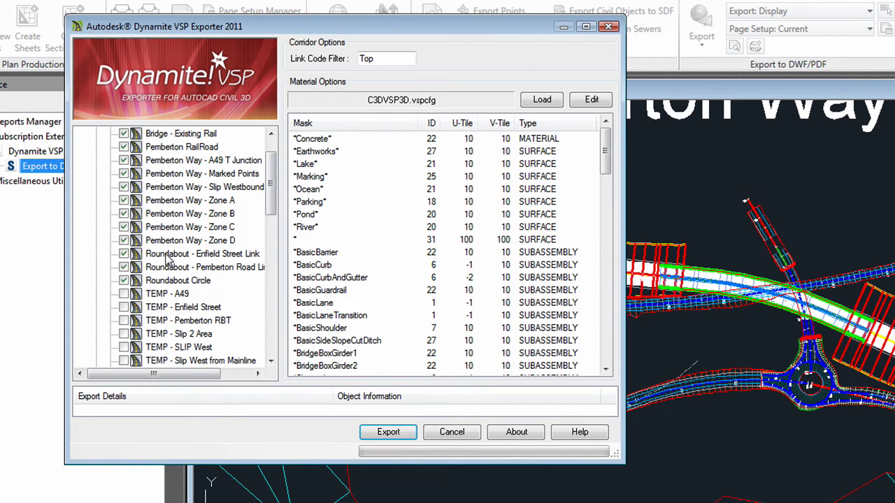
pyautogui.moveTo(272, 175); pyautogui.dragTo(289, 150)
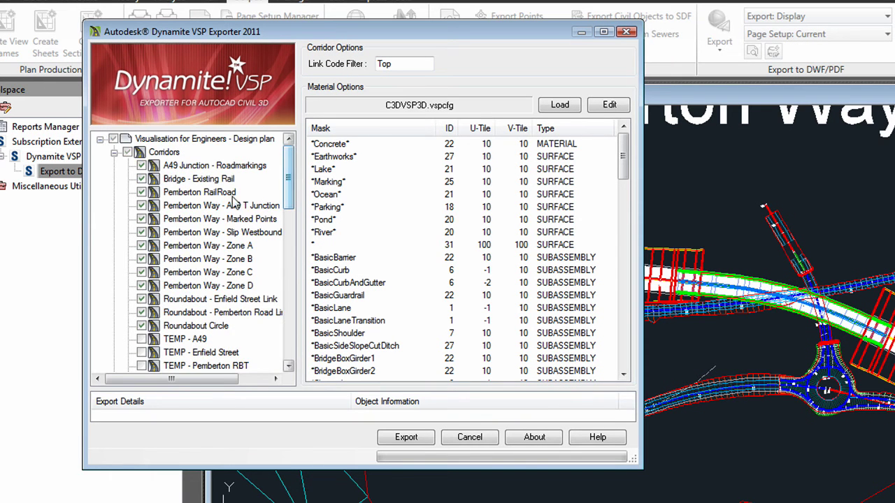
pyautogui.click(408, 442)
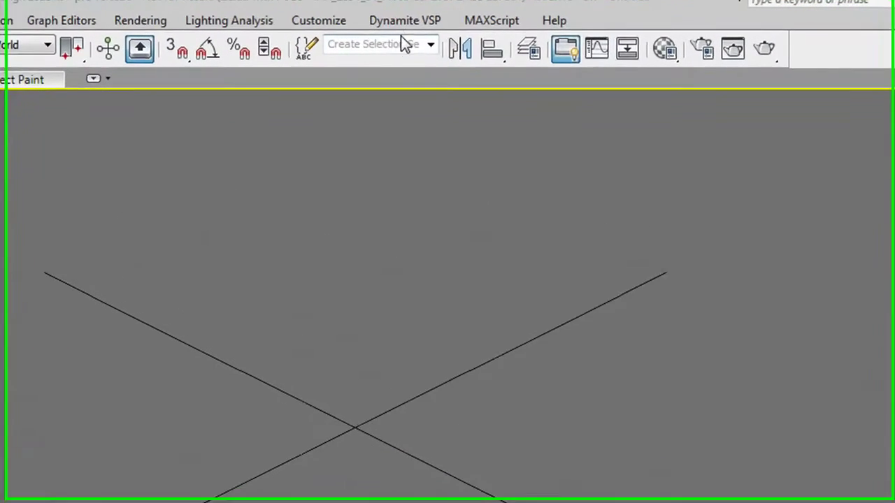
# Step: Switch to 3ds Max Design and check the resource kit paths in the Dynamite VSP preferences
pyautogui.click(466, 22)
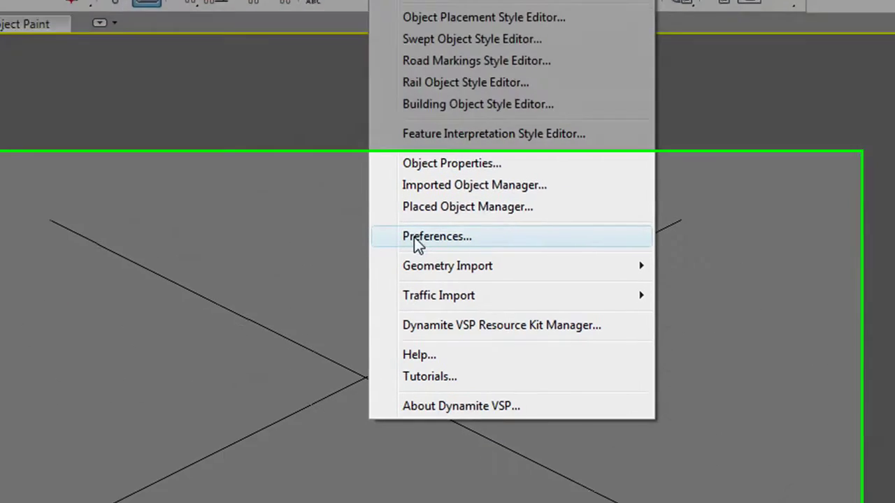
pyautogui.click(405, 294)
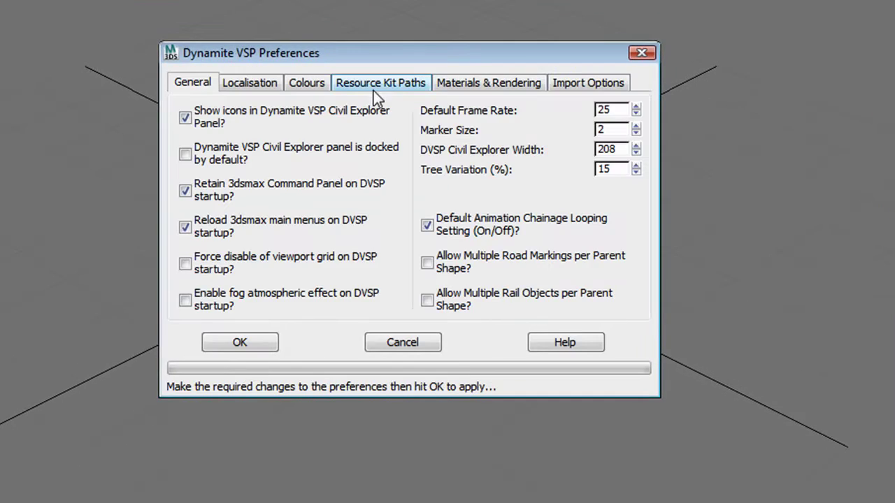
pyautogui.click(373, 86)
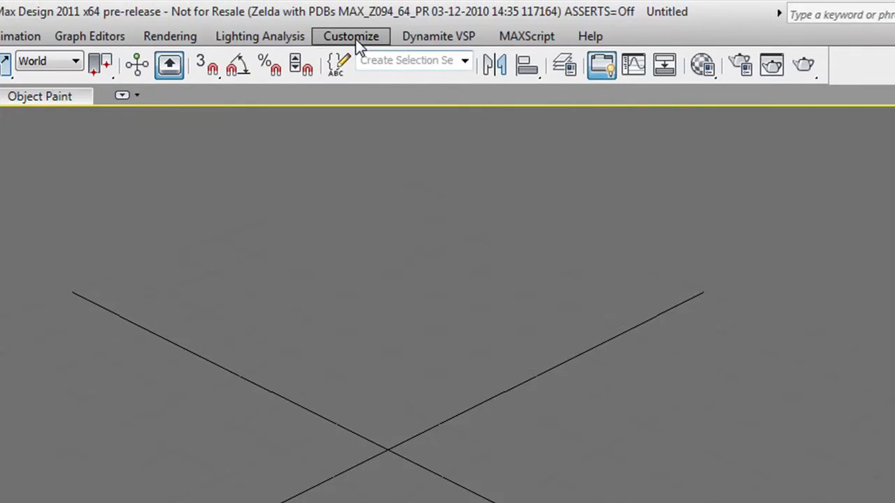
# Step: Check the system unit scale and the display unit scale in the scene's units setup
pyautogui.click(358, 42)
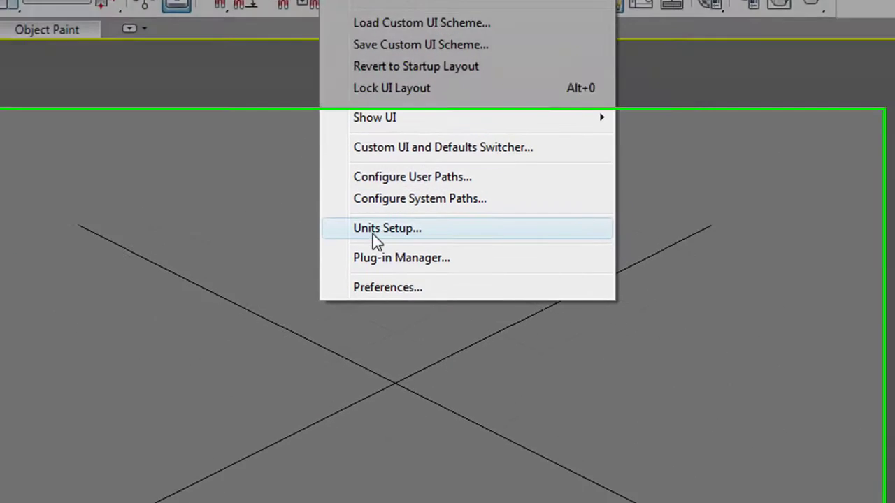
pyautogui.click(379, 294)
pyautogui.click(379, 116)
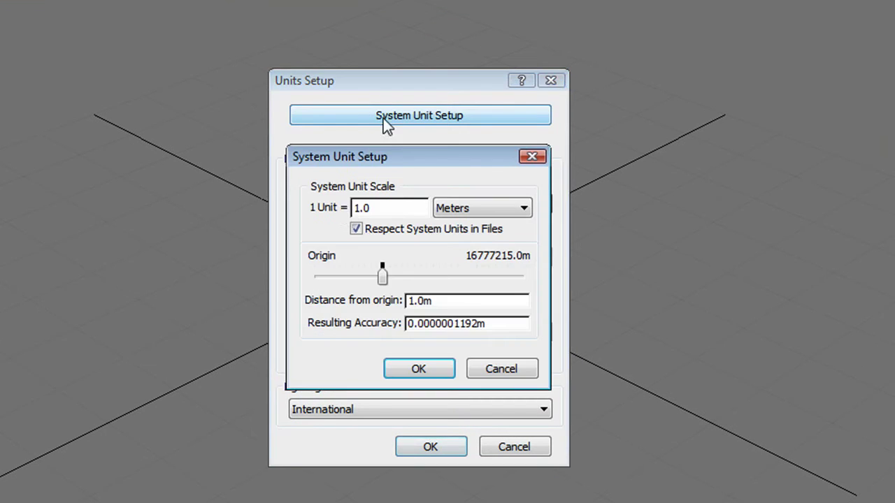
pyautogui.click(448, 366)
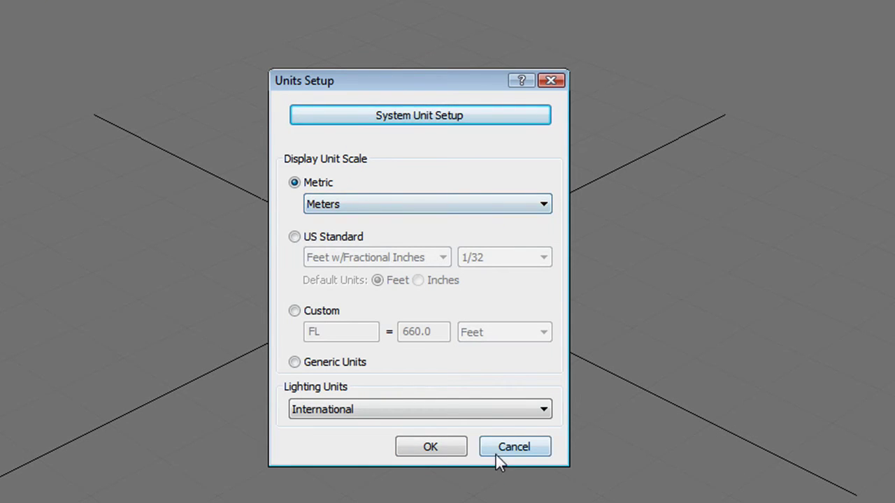
pyautogui.click(529, 450)
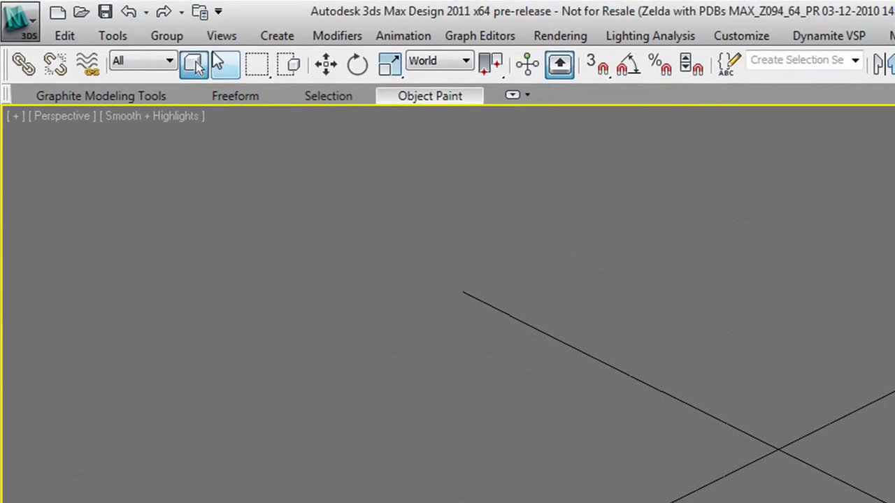
# Step: Set the project folder to TechCamp2010-3dsmaxD-CivilWorkflow, checking its subfolders
pyautogui.click(201, 14)
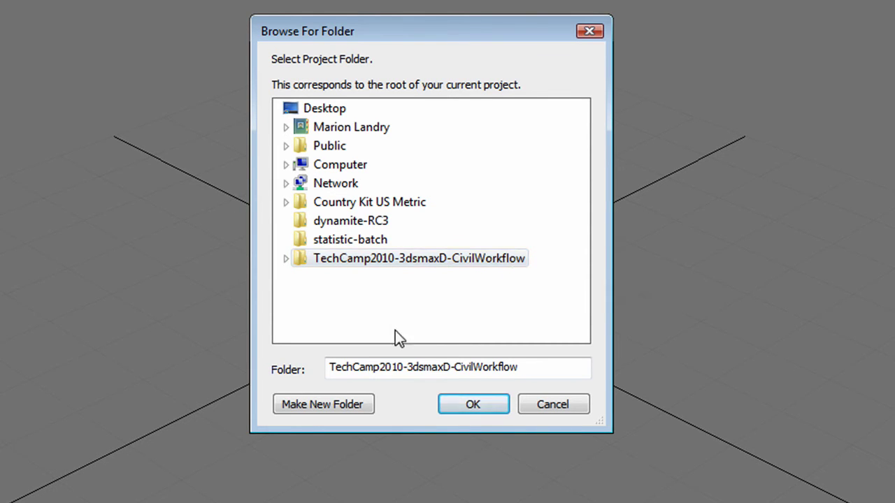
pyautogui.click(286, 258)
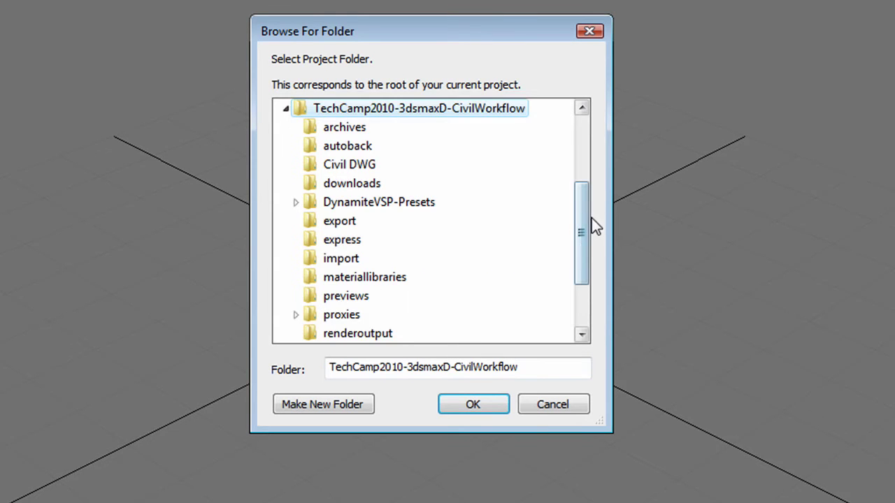
pyautogui.moveTo(585, 209); pyautogui.dragTo(584, 180)
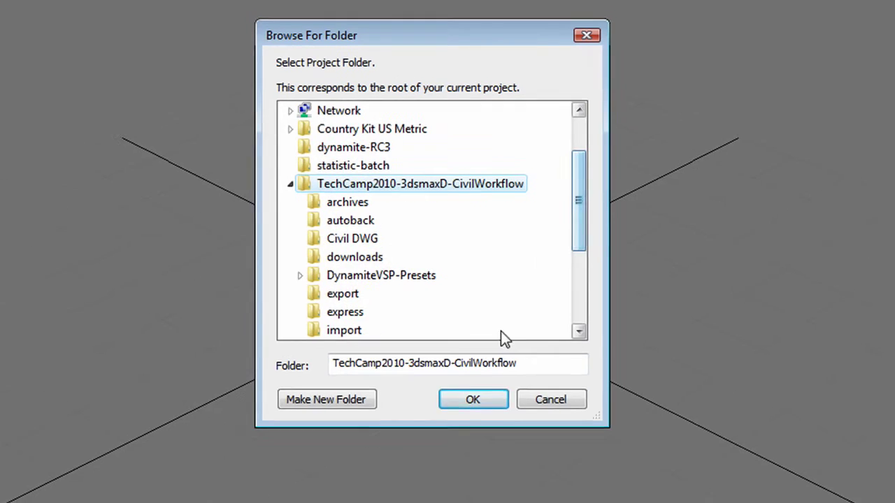
# Step: Open the Dynamite VSP Civil Explorer and show its scene settings
pyautogui.click(469, 21)
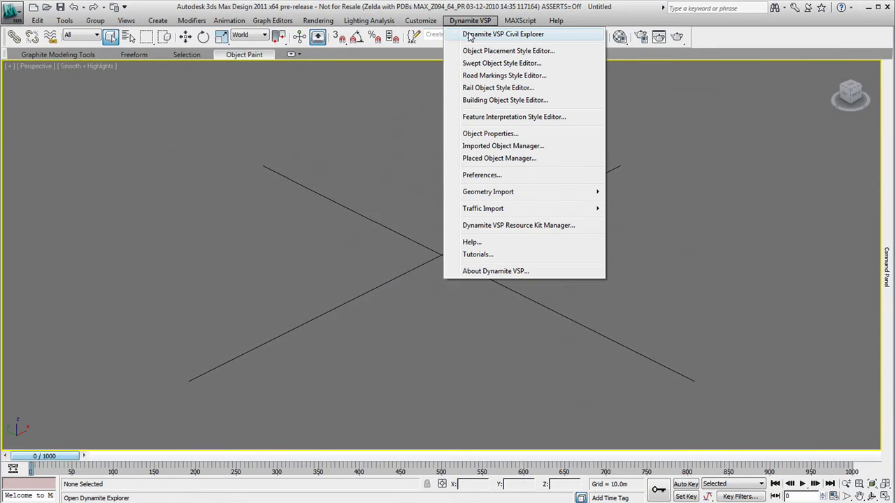
pyautogui.click(469, 35)
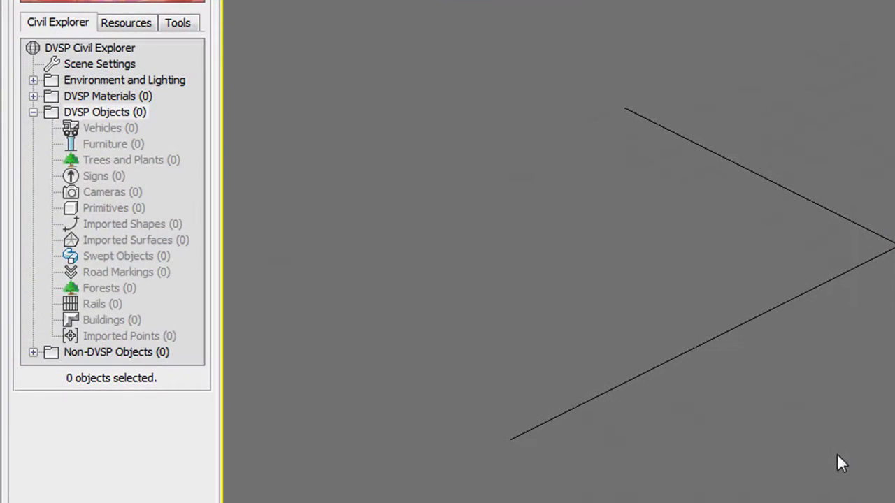
pyautogui.click(94, 65)
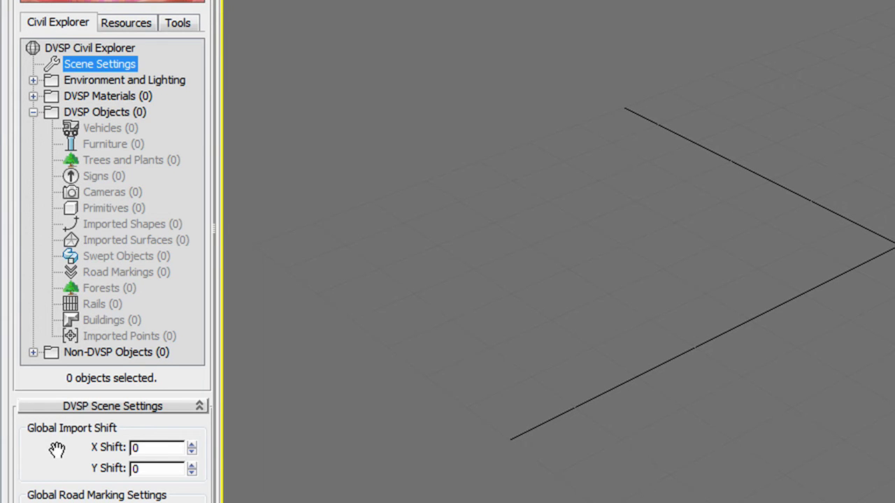
# Step: Set the global import shift to -353167 in X and -403415 in Y
pyautogui.click(143, 449)
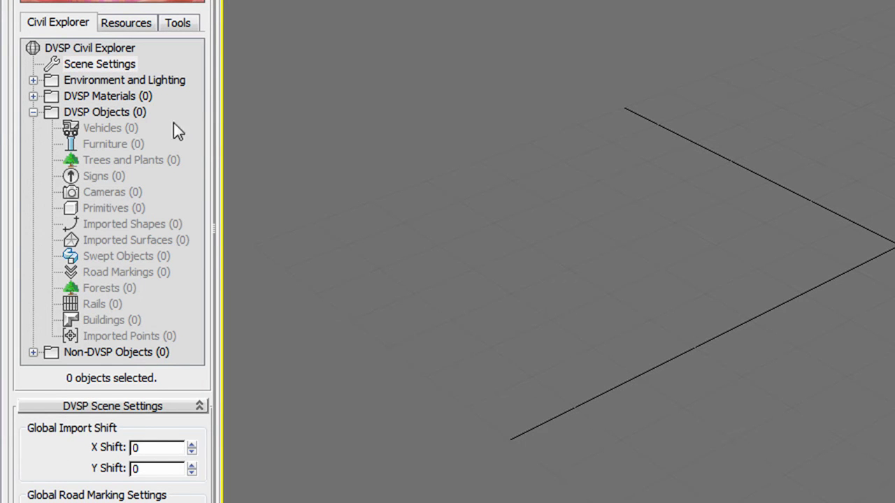
pyautogui.doubleClick(136, 448)
pyautogui.write('-353167')
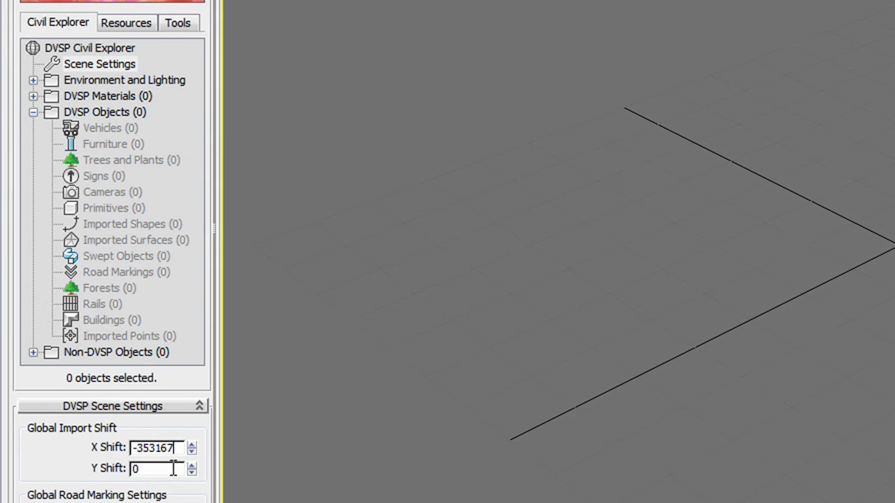
pyautogui.doubleClick(150, 468)
pyautogui.write('-403415')
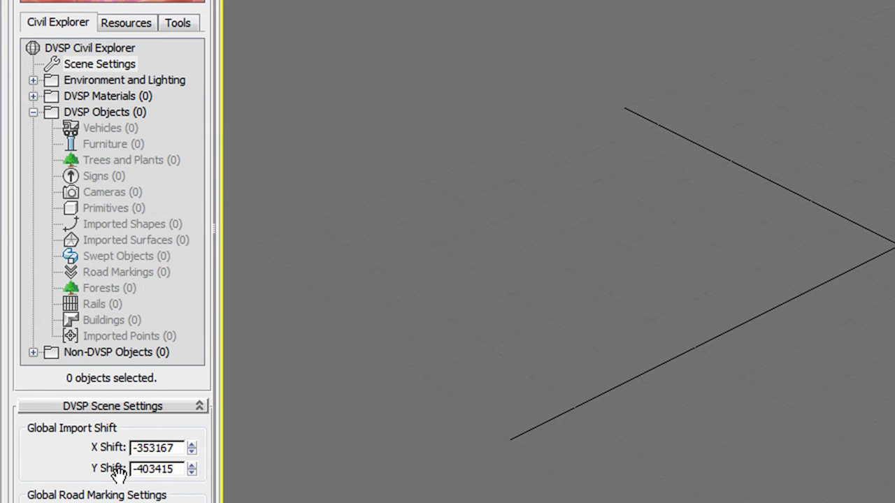
pyautogui.scroll(-3, 119, 473)
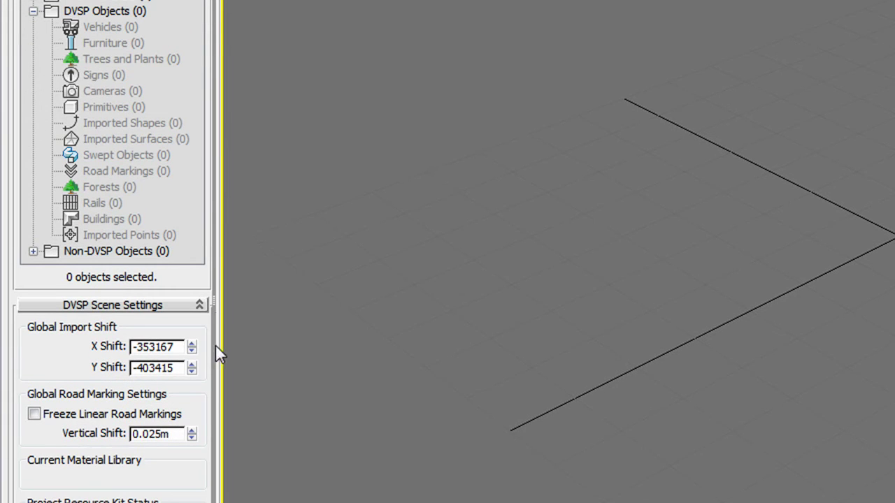
# Step: Start an import from Civil 3D for the Imported Shapes category of the Civil Explorer
pyautogui.moveTo(162, 434); pyautogui.dragTo(151, 433)
pyautogui.scroll(3, 151, 433)
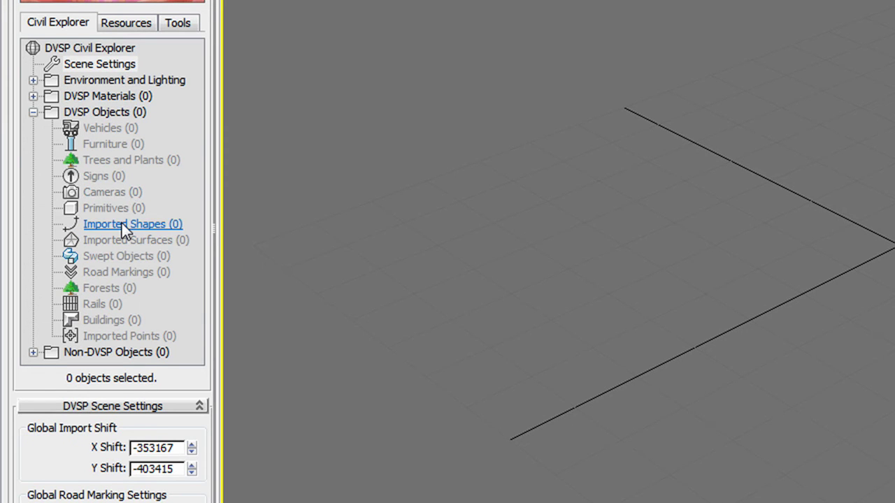
pyautogui.rightClick(126, 228)
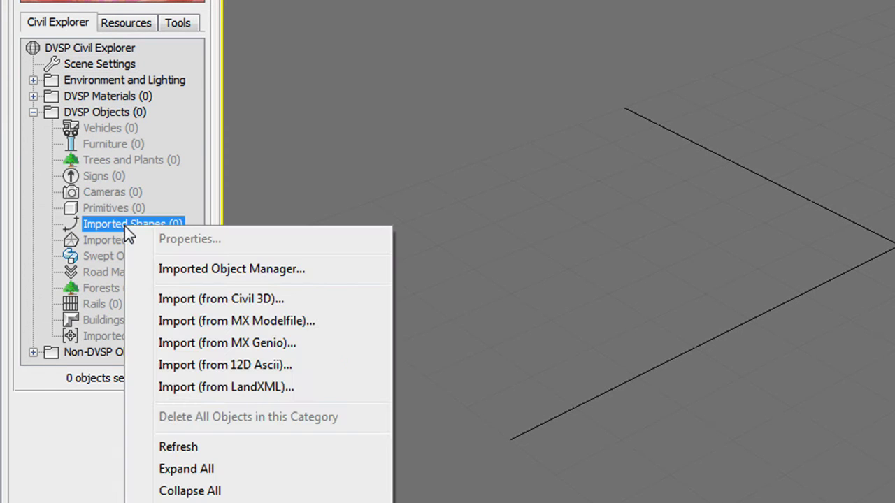
pyautogui.click(221, 299)
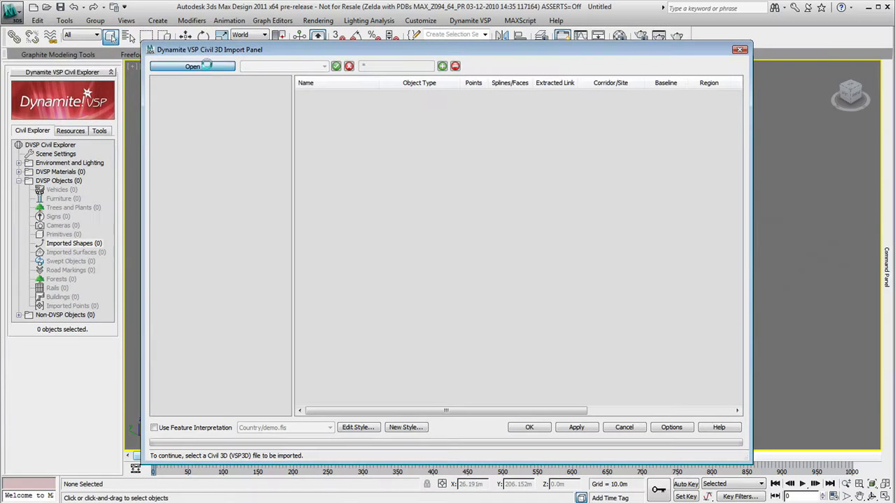
# Step: Load Visualisation for Engineers - Design plan.vsp3d from the project's import folder into the import panel
pyautogui.click(208, 68)
pyautogui.click(157, 104)
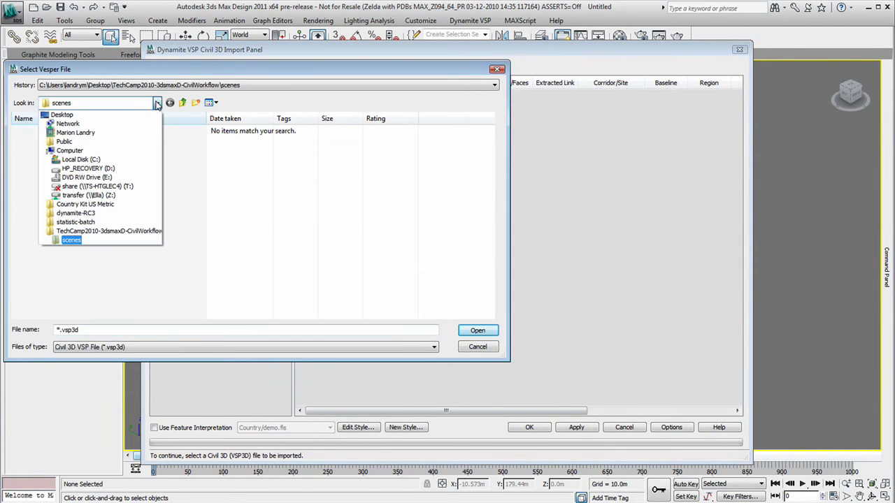
pyautogui.click(105, 228)
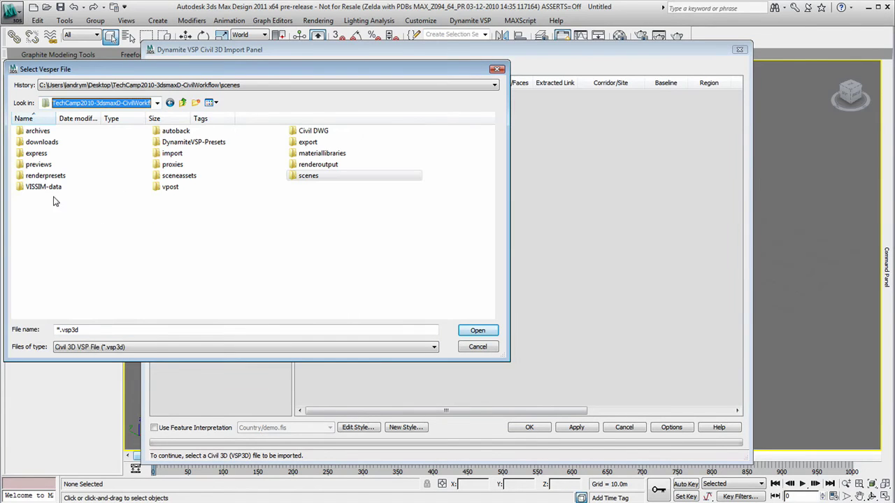
pyautogui.click(150, 131)
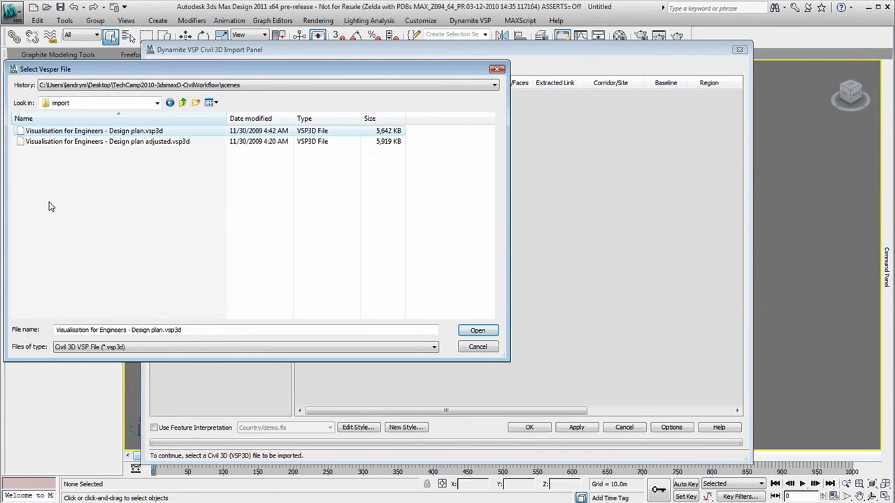
pyautogui.click(473, 333)
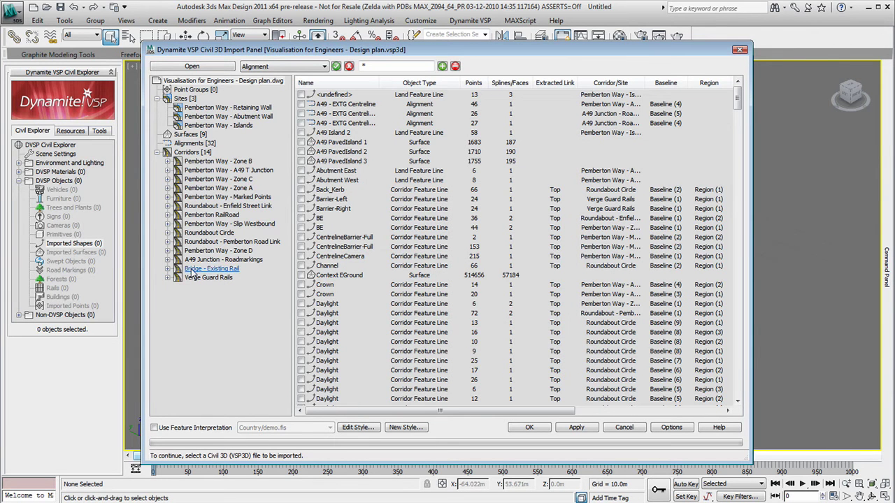
# Step: Mark all the drawing's surfaces for import, from A49 PavedIsland 1 to SlipEast Nose
pyautogui.click(185, 134)
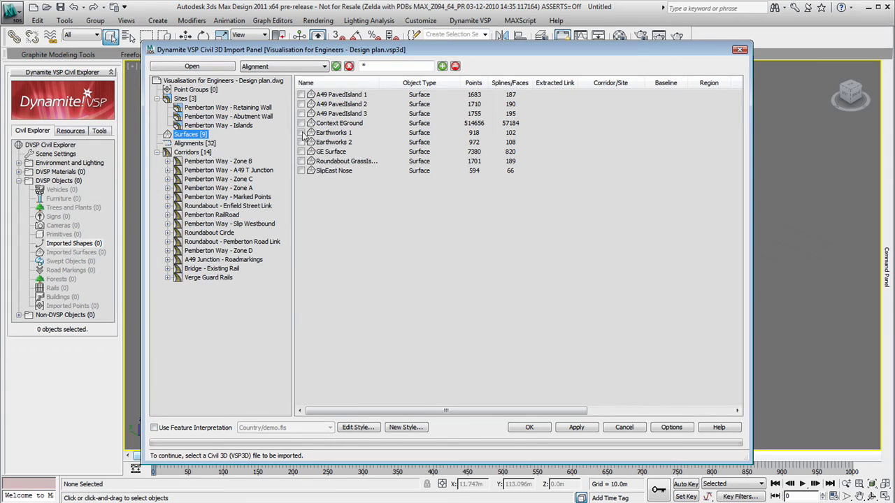
pyautogui.click(329, 95)
pyautogui.keyDown('shift'); pyautogui.click(326, 173); pyautogui.keyUp('shift')
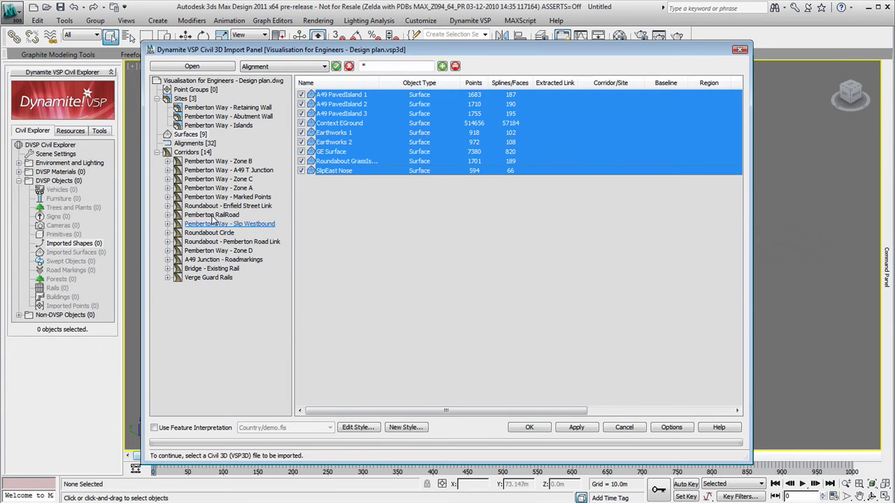
# Step: Mark all alignments for import except those named exactly Mainline
pyautogui.click(203, 144)
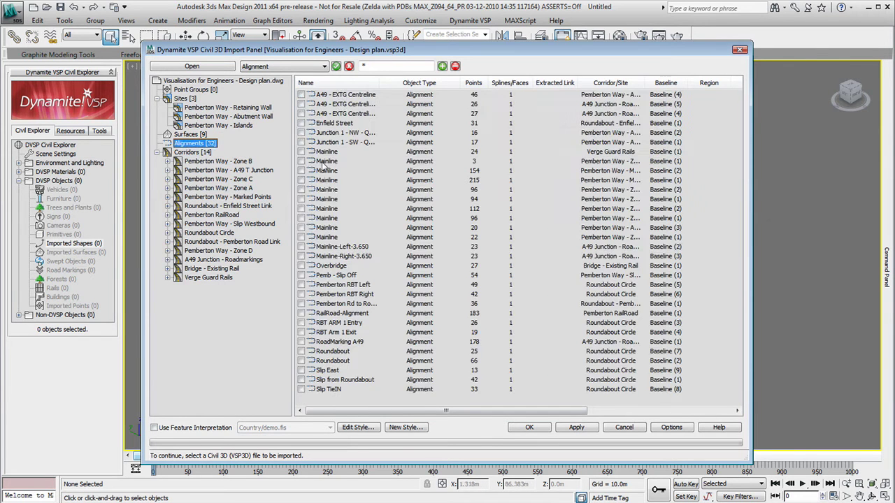
pyautogui.click(342, 95)
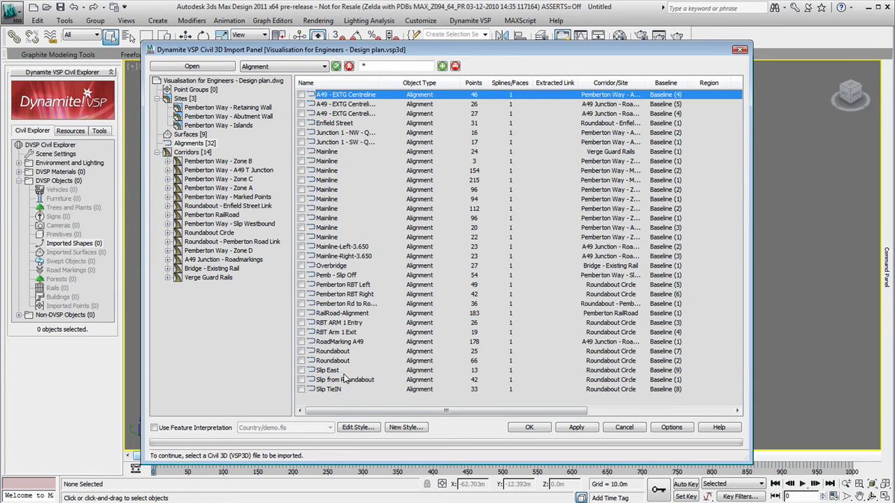
pyautogui.keyDown('shift'); pyautogui.click(328, 388); pyautogui.keyUp('shift')
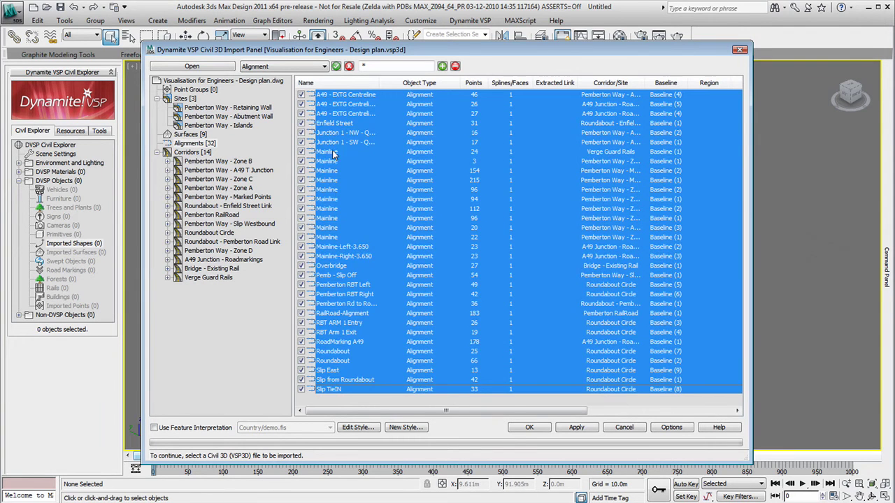
pyautogui.click(334, 152)
pyautogui.keyDown('shift'); pyautogui.click(325, 237); pyautogui.keyUp('shift')
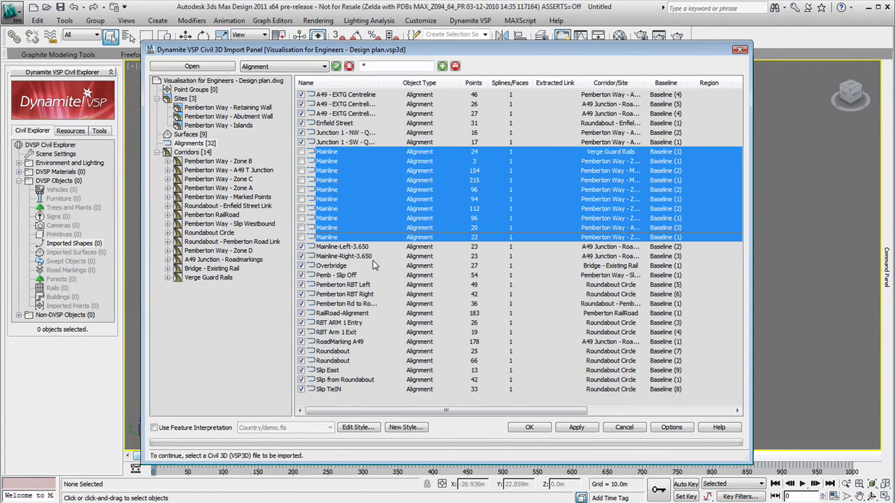
# Step: Mark the Region corridor surfaces of all corridors for import
pyautogui.click(199, 154)
pyautogui.moveTo(738, 101); pyautogui.dragTo(744, 339)
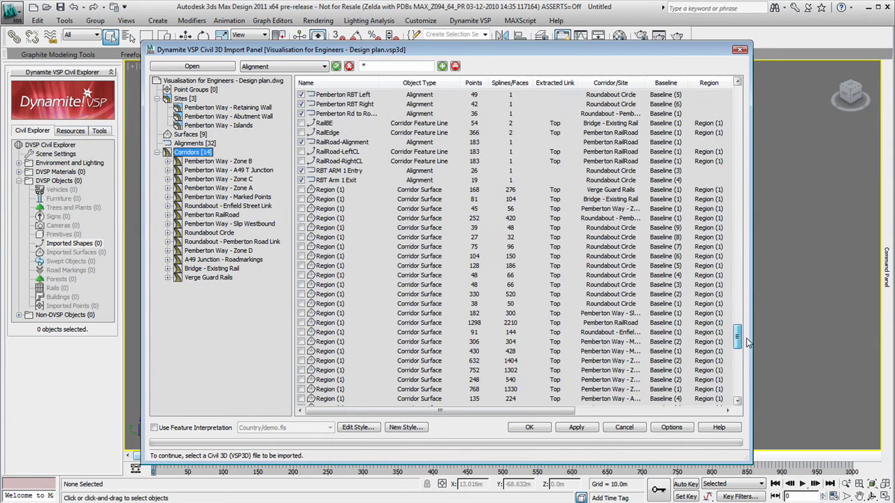
pyautogui.click(422, 200)
pyautogui.click(422, 191)
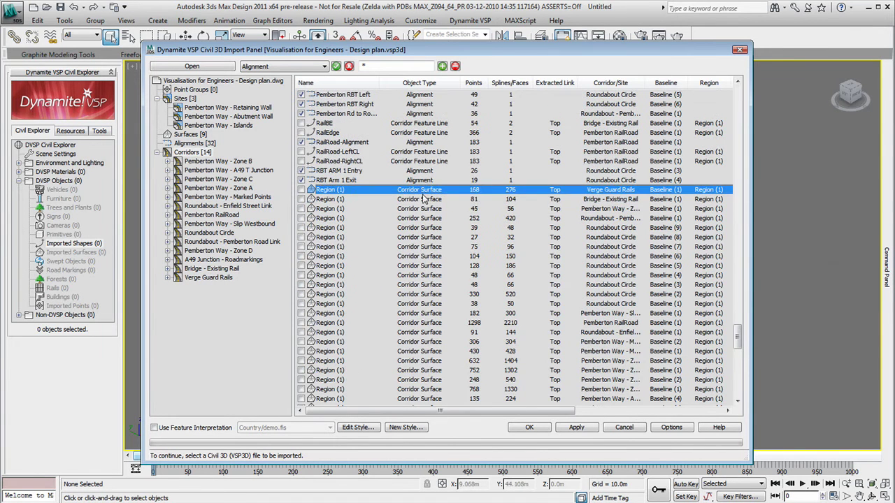
pyautogui.moveTo(738, 337); pyautogui.dragTo(738, 363)
pyautogui.keyDown('shift'); pyautogui.click(338, 321); pyautogui.keyUp('shift')
pyautogui.click(302, 313)
# Step: Mark seven EC feature lines of the Roundabout Circle corridor for import: Region (1) of Baselines 1 to 6 and Region (2) of Baseline 6
pyautogui.click(217, 234)
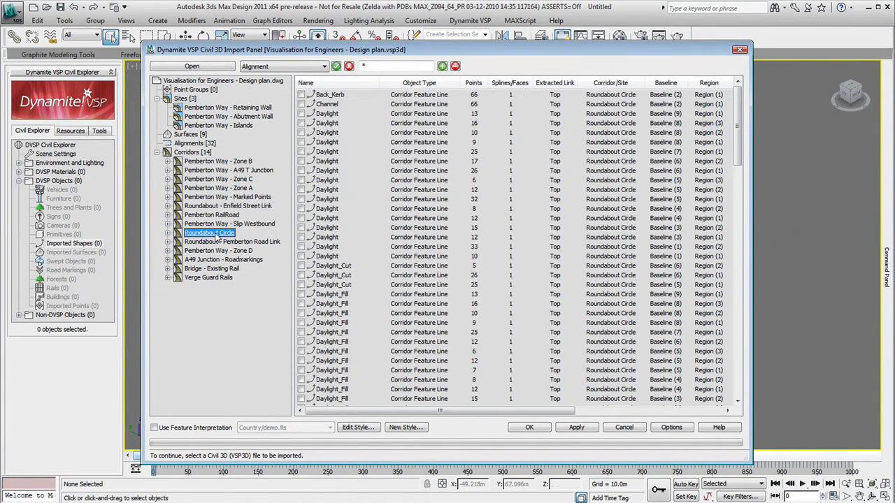
pyautogui.scroll(-9, 727, 178)
pyautogui.click(709, 193)
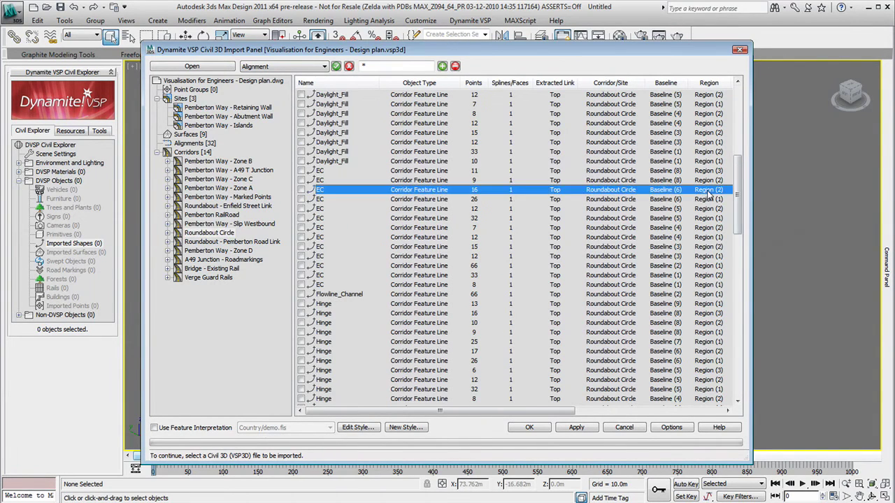
pyautogui.keyDown('ctrl'); pyautogui.click(709, 200); pyautogui.keyUp('ctrl')
pyautogui.click(302, 286)
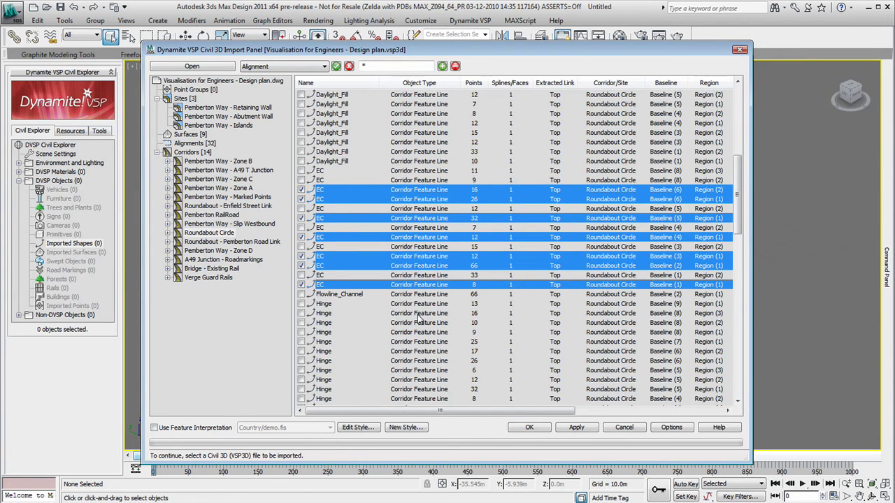
# Step: List the whole drawing and filter land feature lines by the name masks *abut* and *wall* for import
pyautogui.click(243, 82)
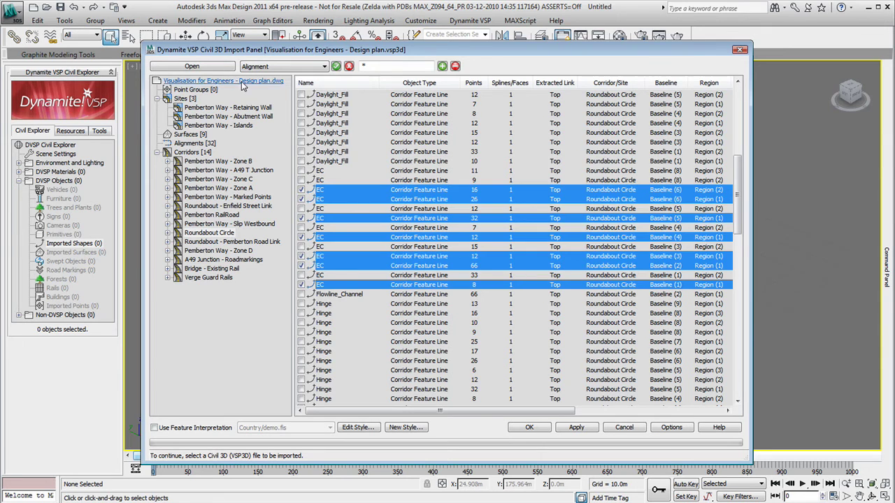
pyautogui.click(308, 68)
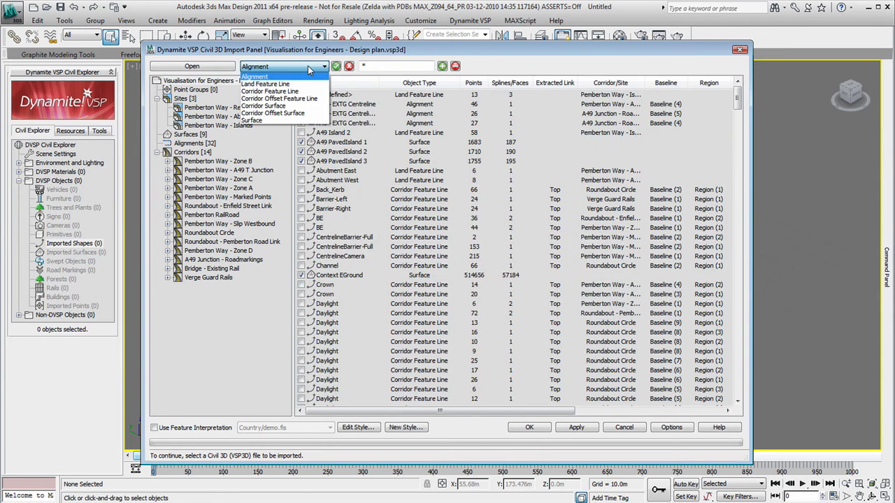
pyautogui.click(266, 83)
pyautogui.click(383, 66)
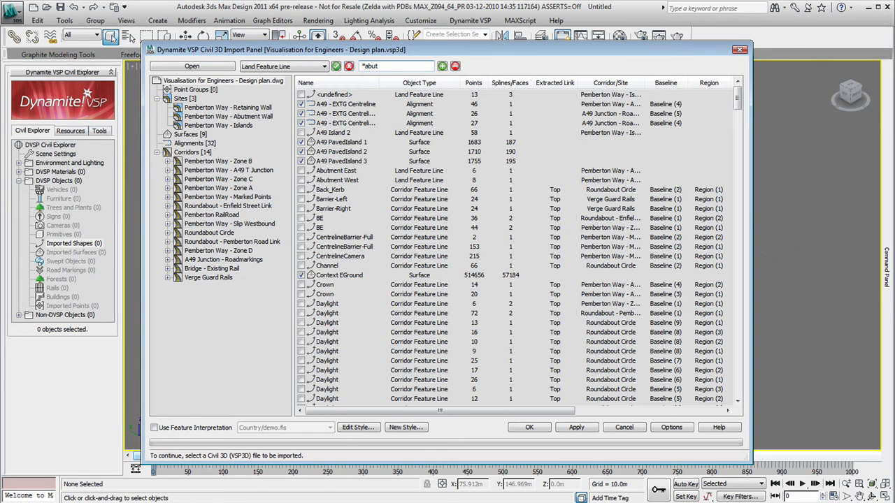
pyautogui.click(442, 66)
pyautogui.doubleClick(365, 67)
pyautogui.write('*wall*')
# Step: Switch the selection filter to Corridor Feature Line and mark the lines matching *Marking* for import
pyautogui.click(323, 67)
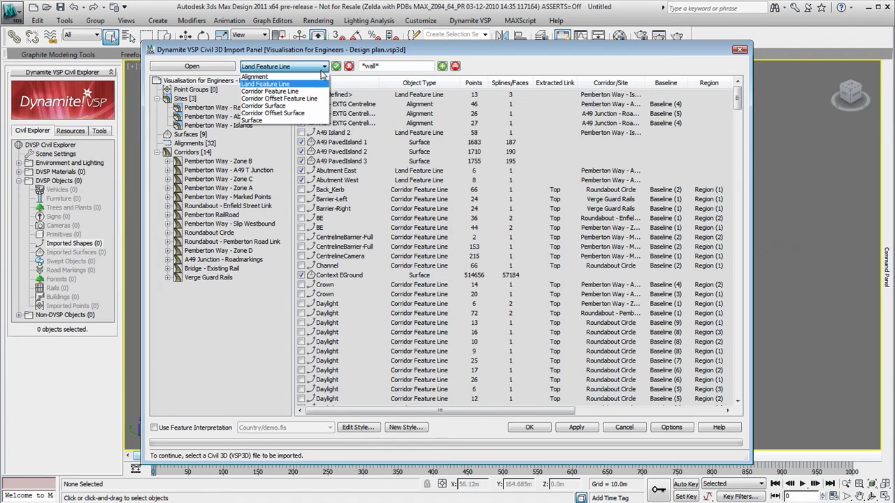
pyautogui.click(316, 94)
pyautogui.doubleClick(373, 66)
pyautogui.write('*Marking*')
pyautogui.click(442, 66)
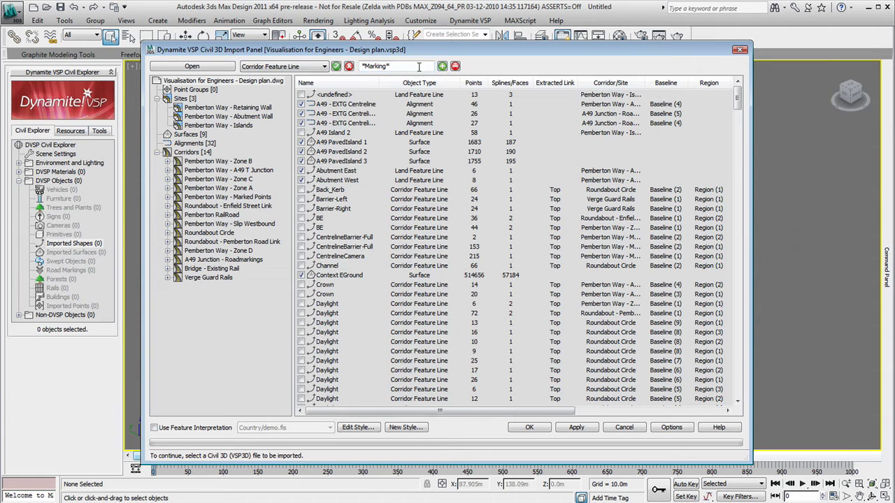
# Step: Mark the centreline corridor feature lines for import by name mask
pyautogui.doubleClick(383, 66)
pyautogui.write('*Centreline')
pyautogui.click(443, 67)
pyautogui.doubleClick(366, 66)
pyautogui.write('*C*')
pyautogui.click(442, 66)
# Step: Mark the corridor feature lines matching *BE and Barrier* for import
pyautogui.write('*BE')
pyautogui.doubleClick(367, 65)
pyautogui.write('B')
pyautogui.click(441, 65)
pyautogui.moveTo(738, 104); pyautogui.dragTo(416, 132)
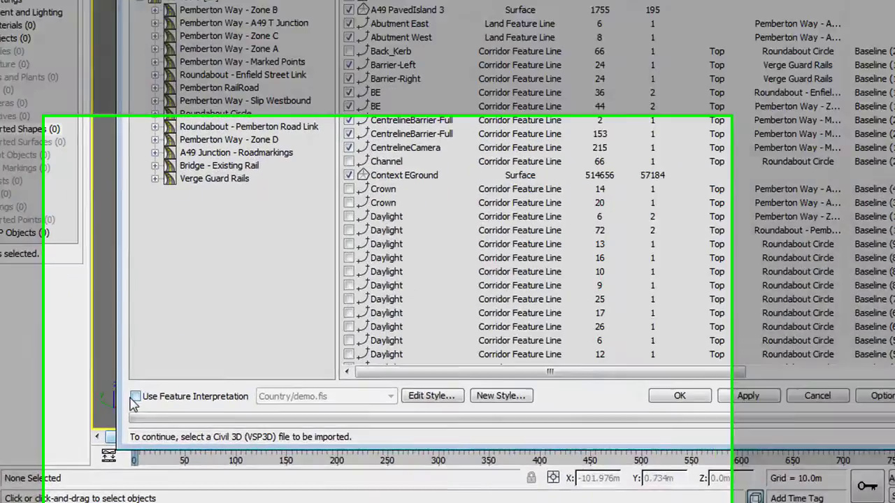
# Step: Enable feature interpretation for the import with the Country/Pemberton-FeatureIntStyle.fis style
pyautogui.click(135, 396)
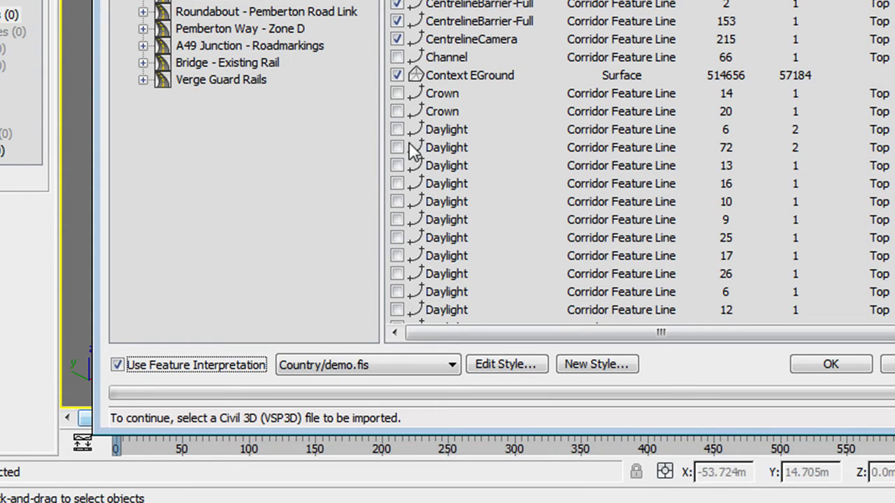
pyautogui.click(418, 365)
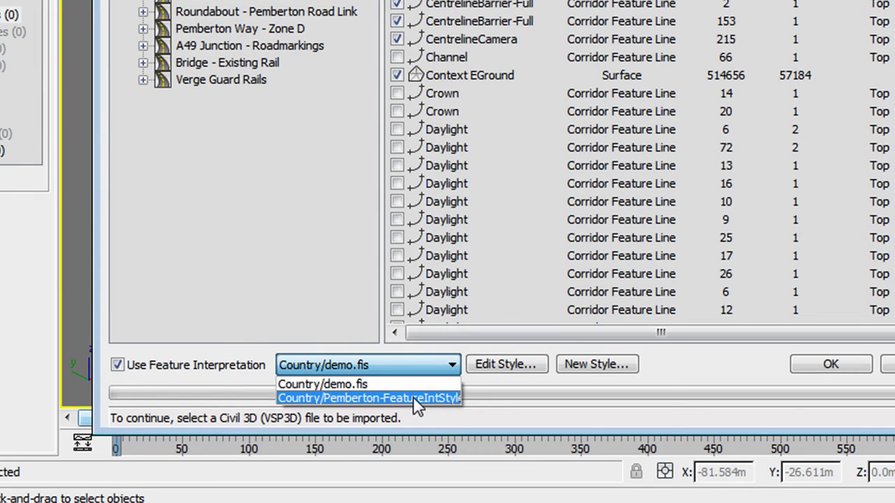
pyautogui.click(417, 398)
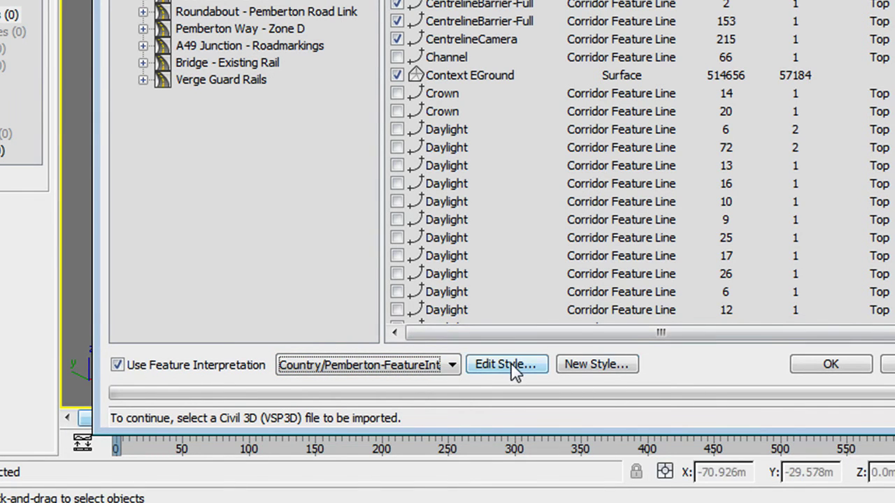
# Step: Examine the feature masks and applied Dynamite VSP styles in Pemberton-FeatureIntStyle.fis, widening the columns to read them, and close the style editor
pyautogui.click(611, 372)
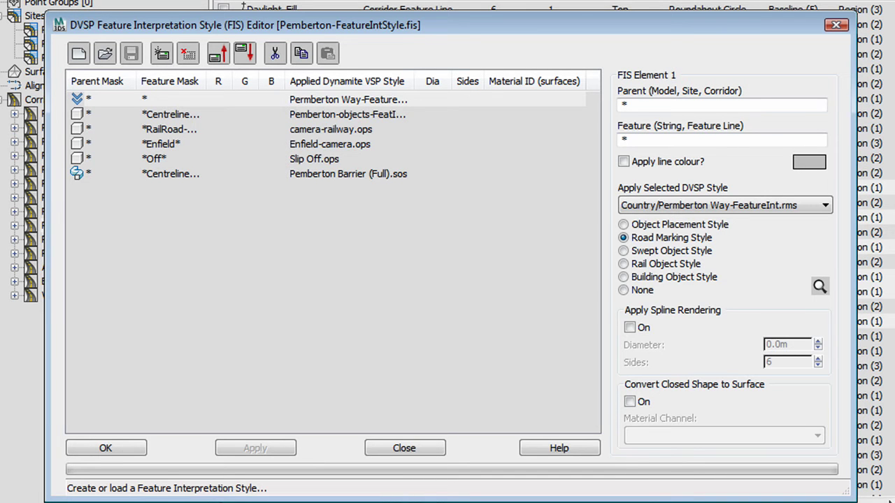
pyautogui.doubleClick(208, 82)
pyautogui.click(185, 115)
pyautogui.click(173, 143)
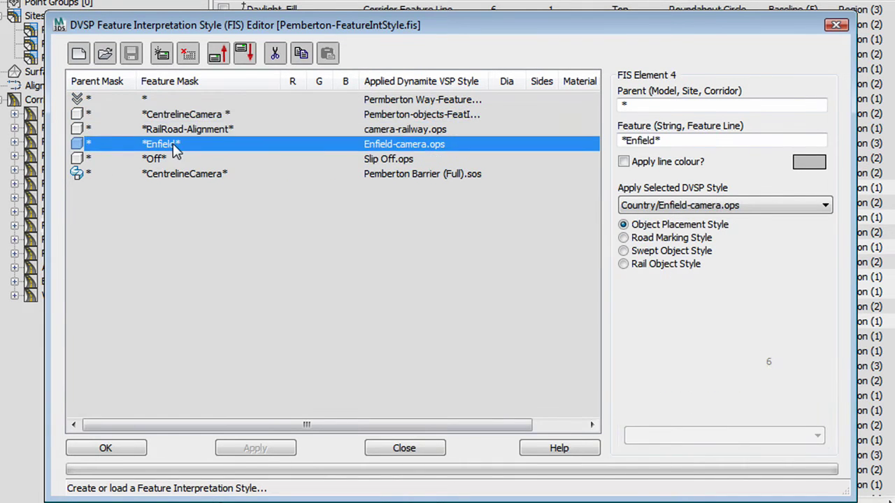
pyautogui.click(169, 175)
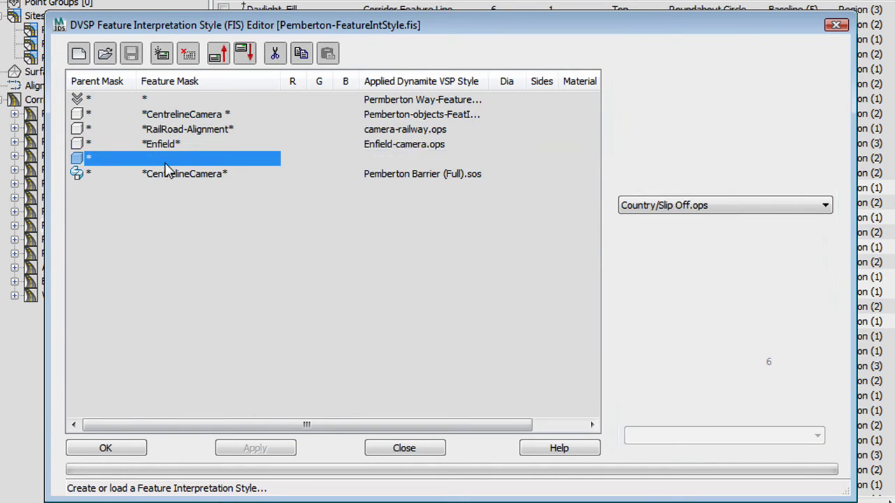
pyautogui.click(457, 101)
pyautogui.moveTo(498, 81); pyautogui.dragTo(543, 81)
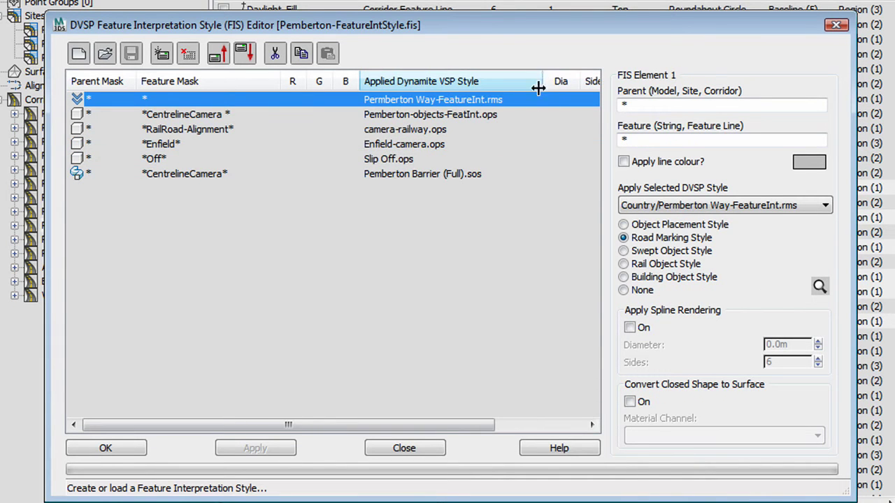
pyautogui.moveTo(446, 115); pyautogui.dragTo(404, 176)
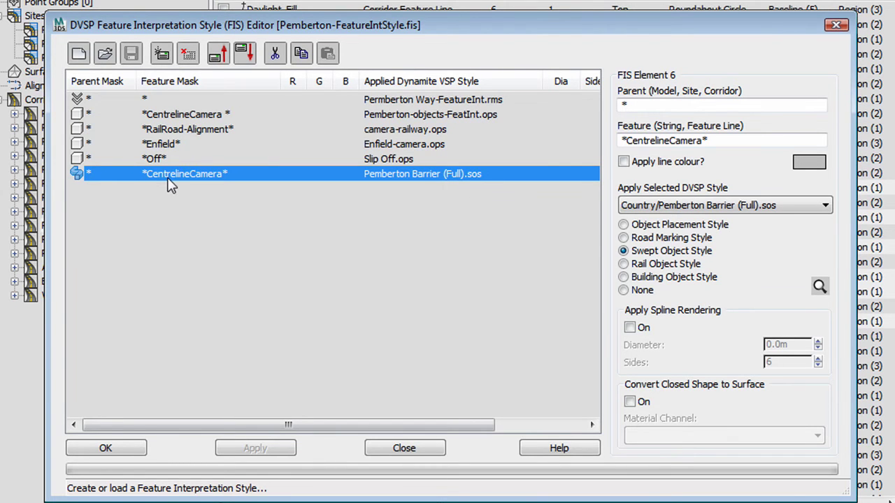
pyautogui.click(403, 451)
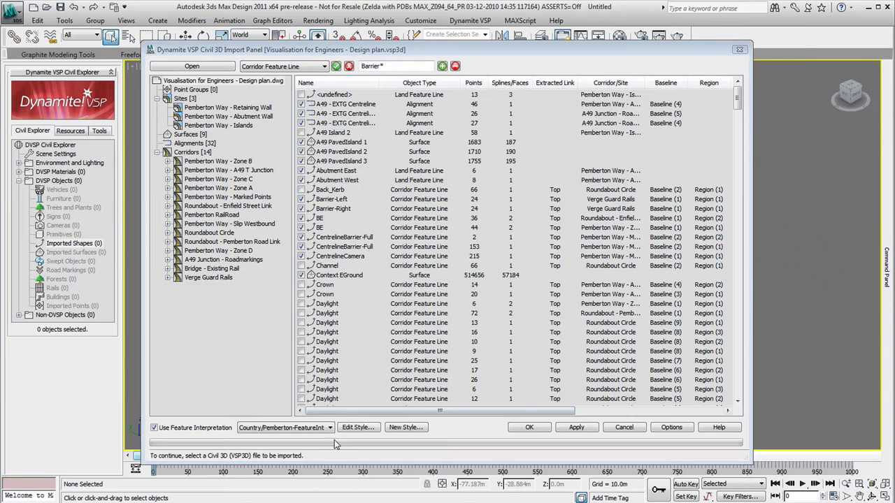
# Step: Import the marked Civil 3D objects and extend the scene animation length to 2142 frames
pyautogui.click(577, 430)
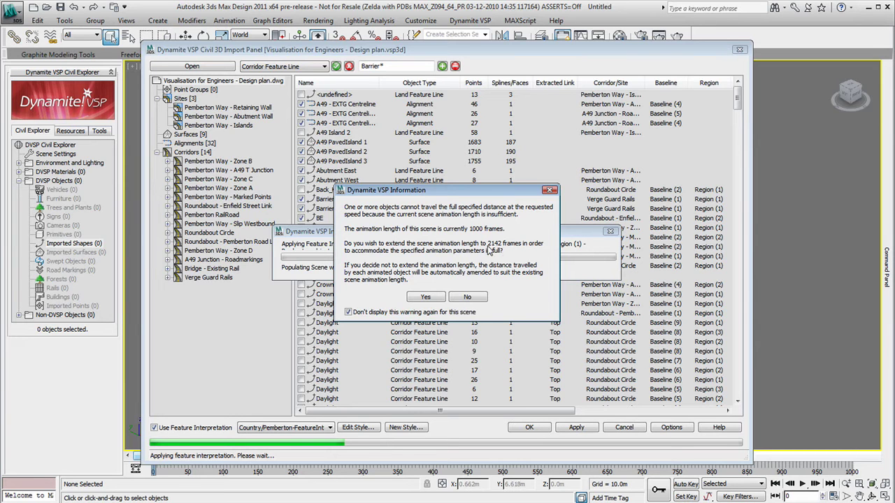
pyautogui.click(438, 301)
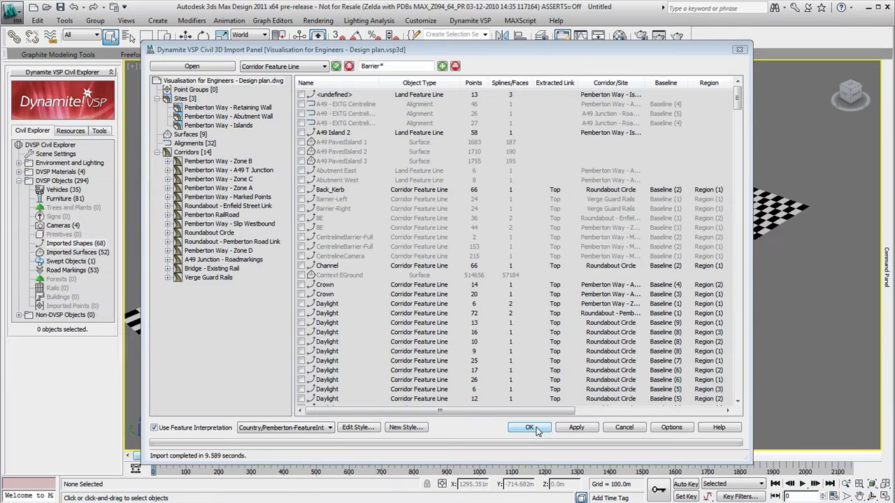
# Step: Close the import panel and preview the drive through camera Came-035mm Lens-001, scrubbing the animation forward to frame 1133
pyautogui.click(533, 428)
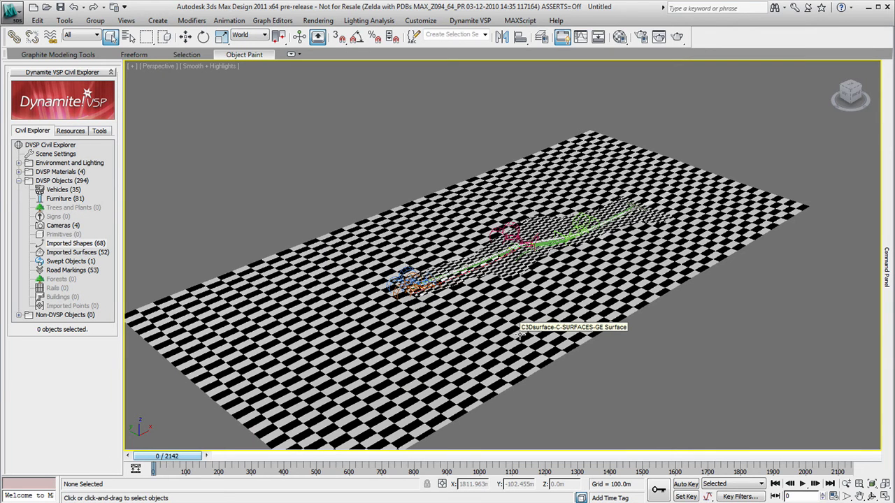
pyautogui.press('c')
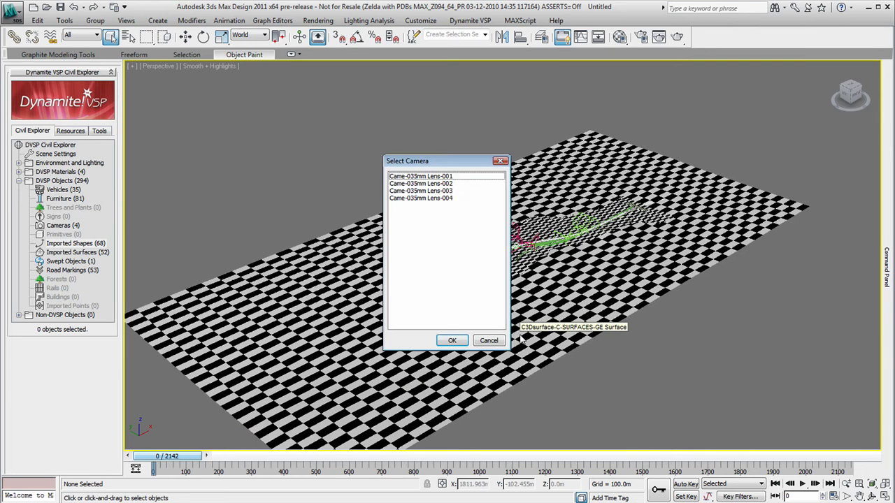
pyautogui.click(448, 179)
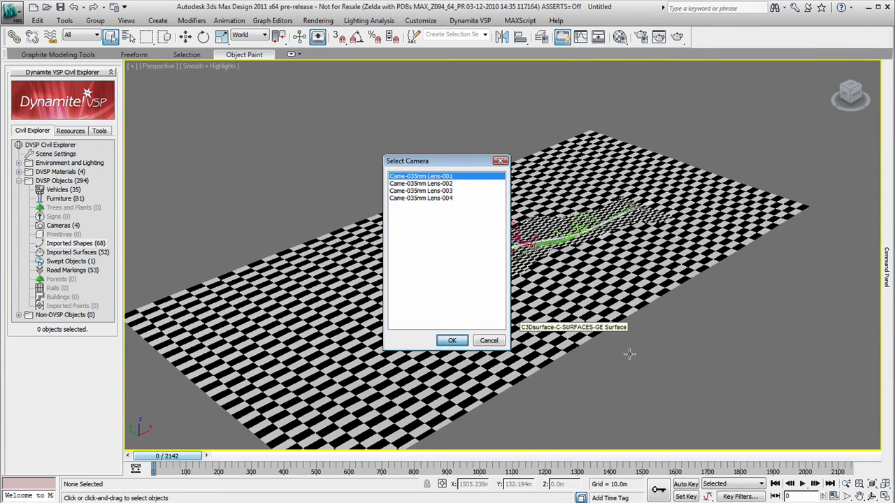
pyautogui.press('Return')
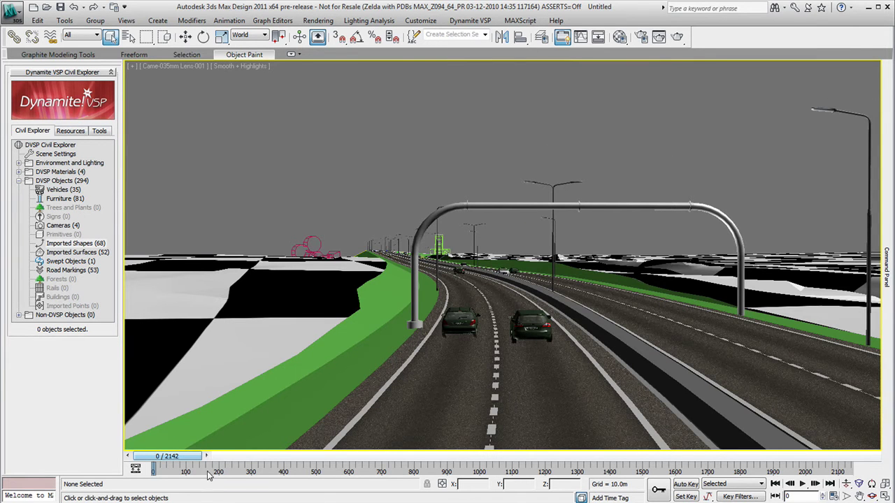
pyautogui.moveTo(183, 464); pyautogui.dragTo(222, 469)
pyautogui.press('q')
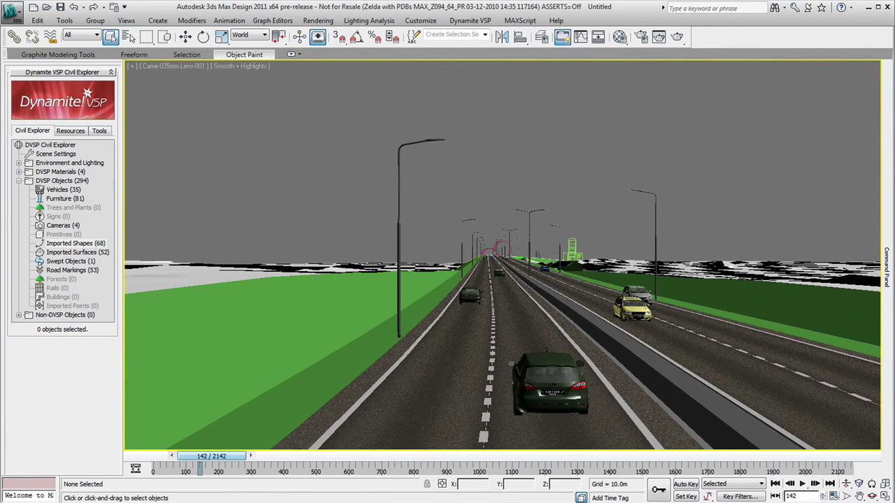
pyautogui.moveTo(236, 467); pyautogui.dragTo(543, 474)
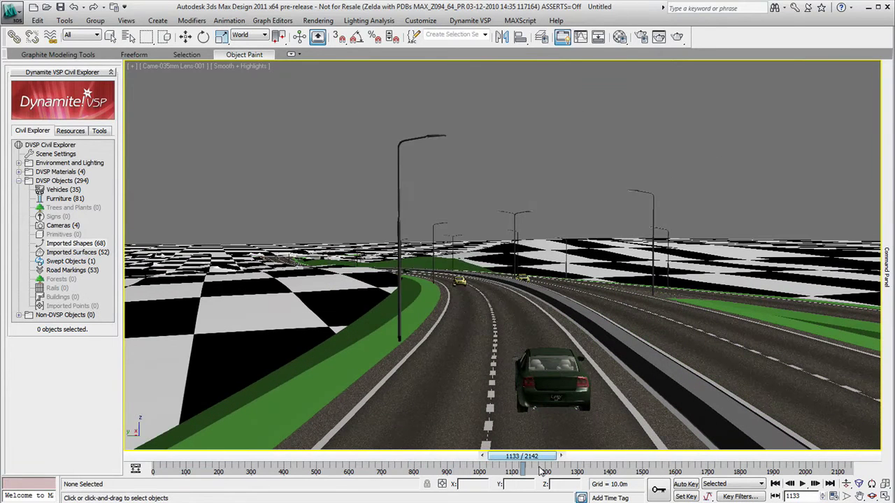
# Step: Switch the viewport to camera Came-035mm Lens-002 and preview its route, scrubbing the animation back to frame 369
pyautogui.press('c')
pyautogui.click(422, 183)
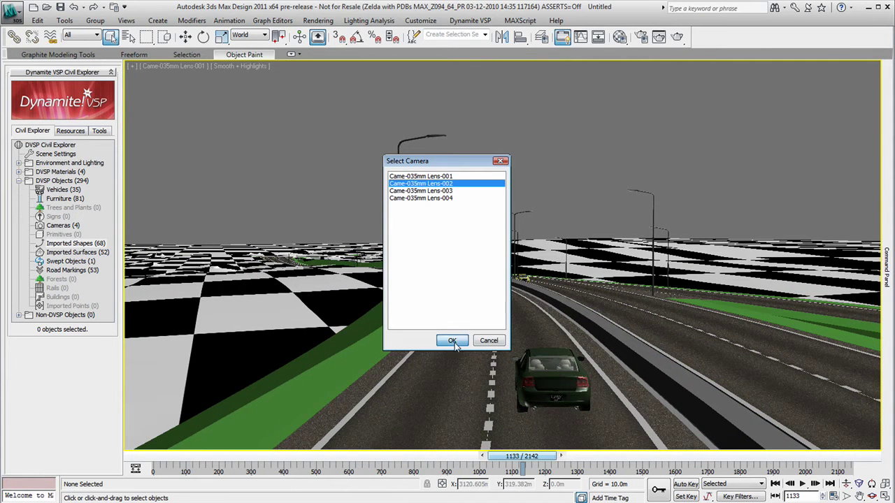
pyautogui.click(453, 340)
pyautogui.moveTo(503, 461); pyautogui.dragTo(274, 468)
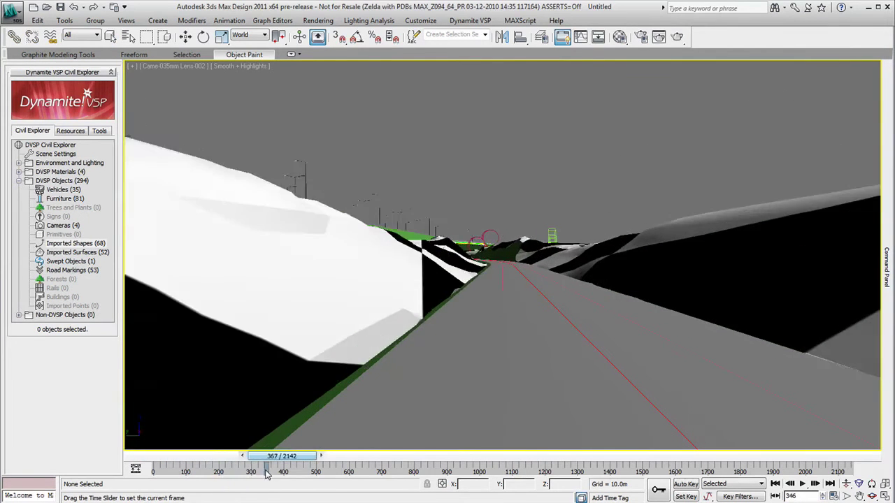
# Step: Switch to camera Came-035mm Lens-003 and preview its approach to the roundabout, scrubbing from near the animation's start to frame 160
pyautogui.press('c')
pyautogui.click(433, 192)
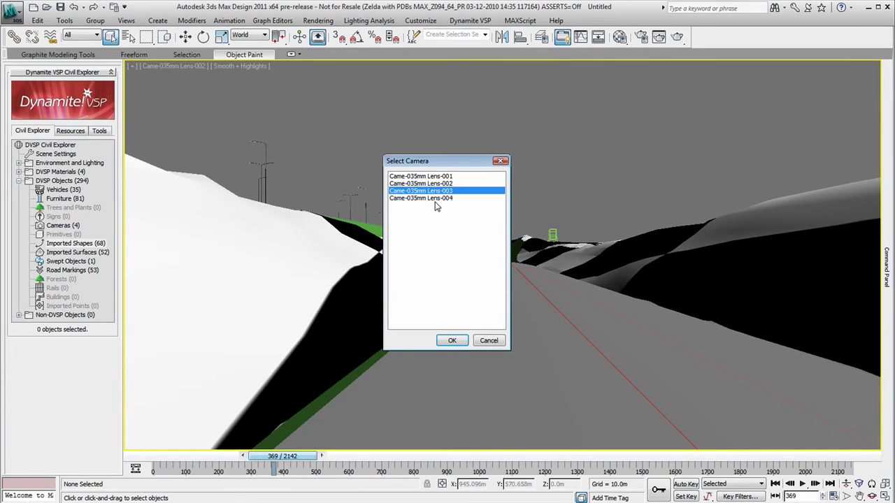
pyautogui.click(450, 342)
pyautogui.moveTo(244, 458); pyautogui.dragTo(167, 459)
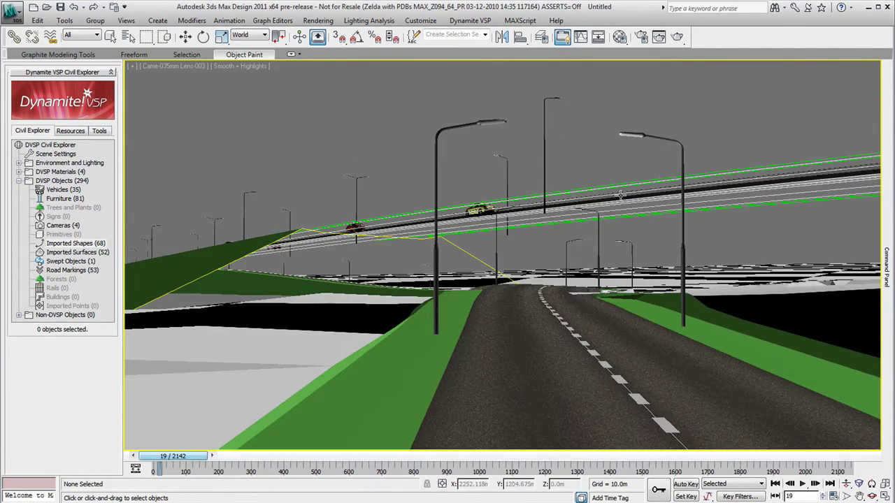
pyautogui.press('q')
pyautogui.moveTo(165, 463); pyautogui.dragTo(211, 472)
# Step: Switch to camera Came-035mm Lens-004 and preview its route by scrubbing the animation to frame 410
pyautogui.press('c')
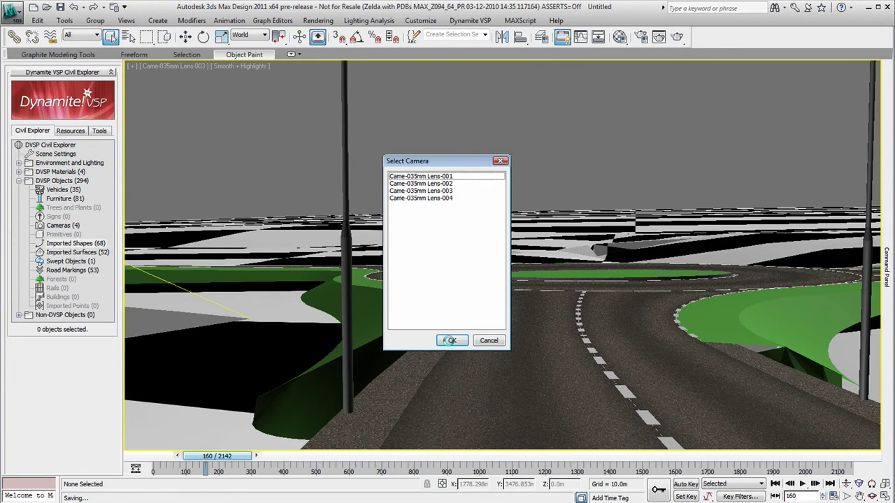
pyautogui.click(450, 341)
pyautogui.moveTo(209, 464); pyautogui.dragTo(284, 470)
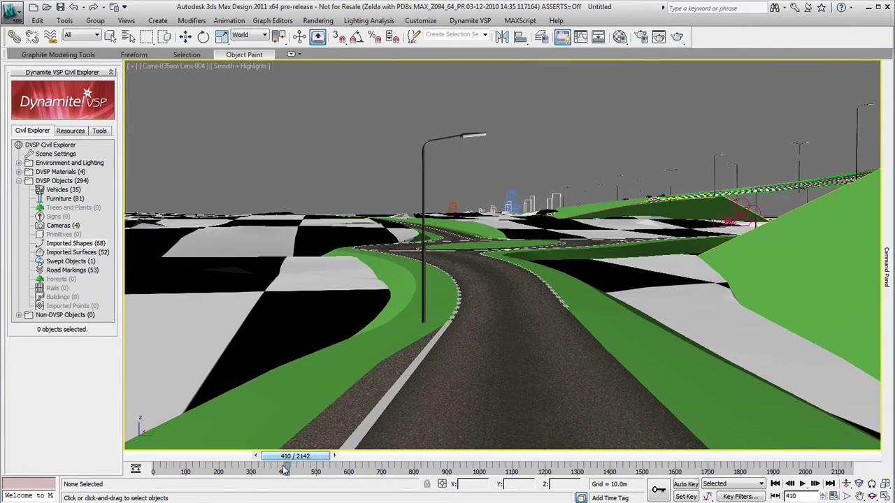
pyautogui.press('q')
# Step: Return to the perspective view and examine the imported roads and roundabout from above
pyautogui.press('p')
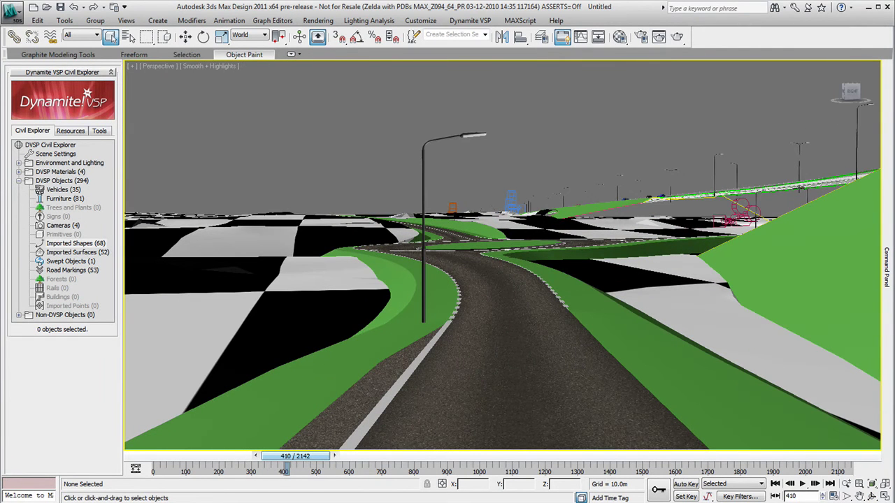
pyautogui.click(871, 495)
pyautogui.moveTo(445, 282); pyautogui.dragTo(468, 297)
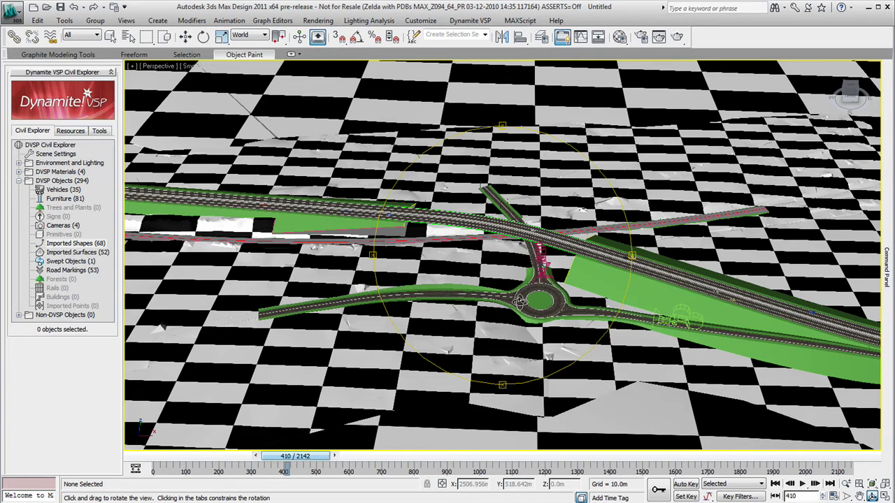
pyautogui.moveTo(483, 327); pyautogui.dragTo(816, 345)
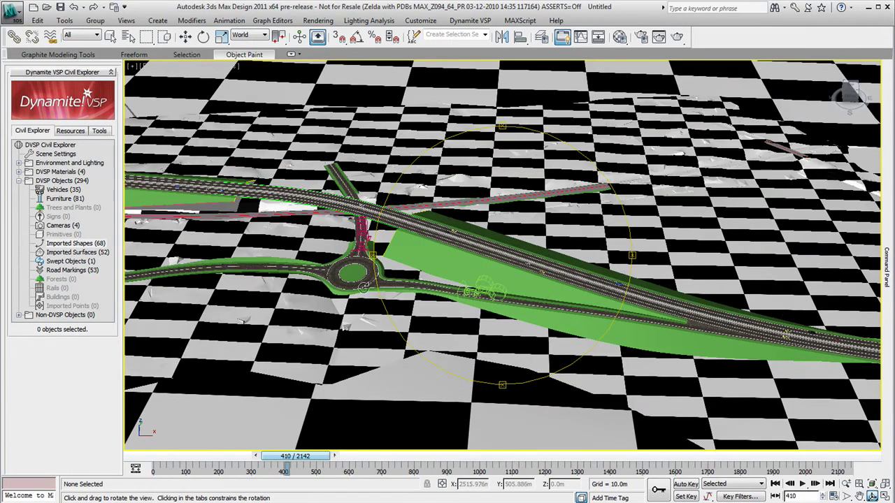
pyautogui.moveTo(534, 283); pyautogui.dragTo(605, 291)
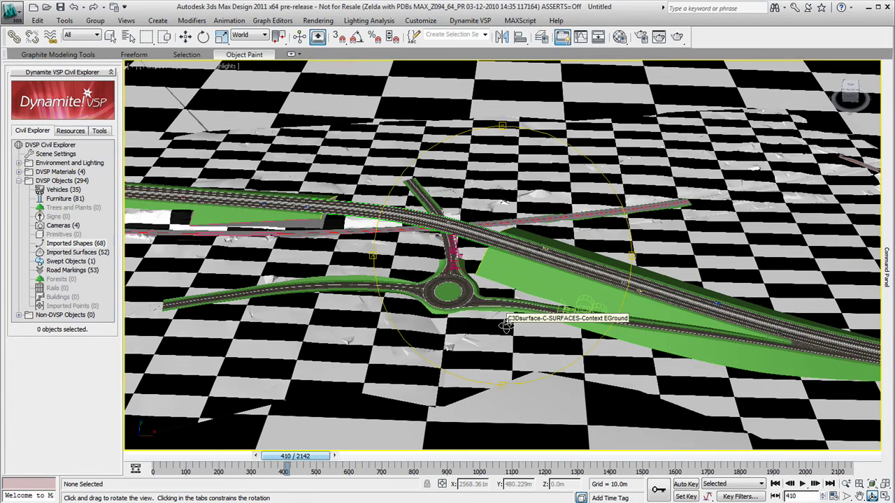
# Step: View the scene through camera Came-035mm Lens-001 again and move the animation to frame 1130
pyautogui.press('c')
pyautogui.click(439, 176)
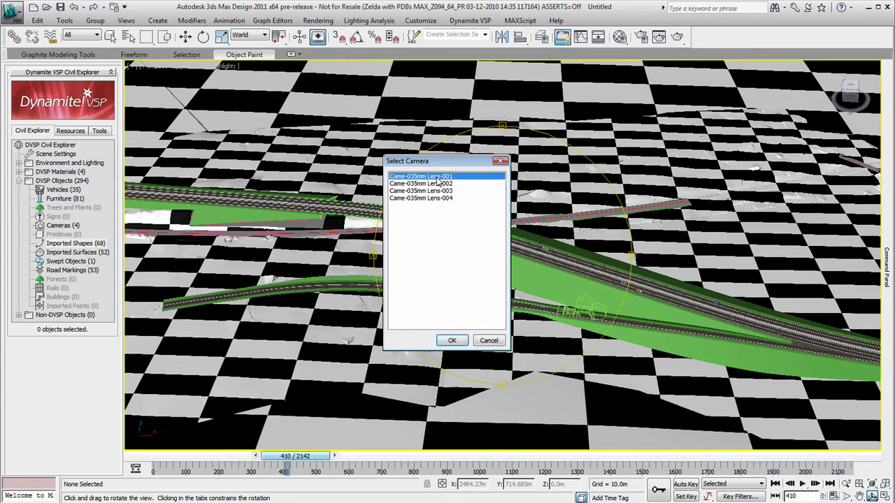
pyautogui.click(452, 341)
pyautogui.moveTo(297, 456); pyautogui.dragTo(522, 464)
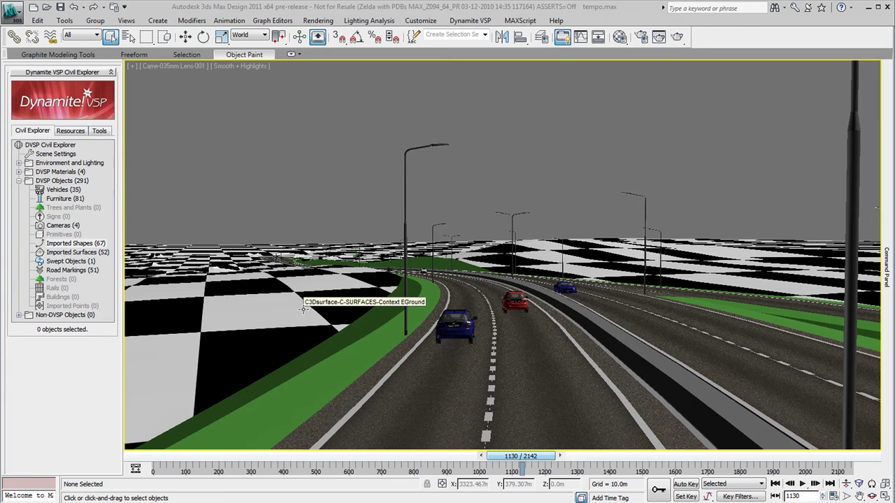
# Step: Select the Context EGround surface and open the bitmap selection in its draping parameters
pyautogui.click(303, 309)
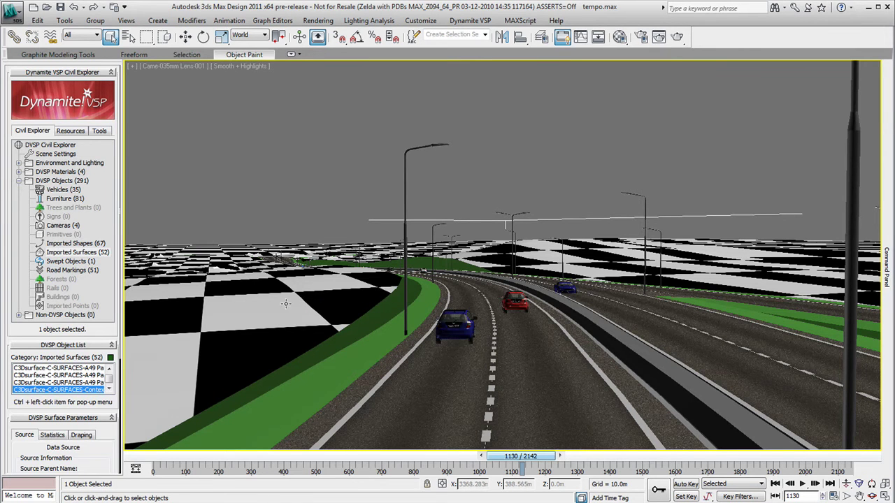
pyautogui.moveTo(112, 436); pyautogui.dragTo(113, 278)
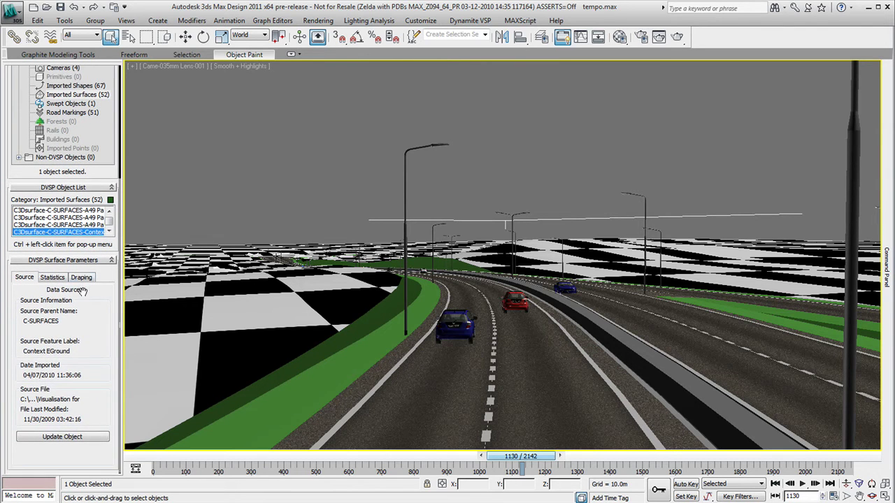
pyautogui.click(82, 278)
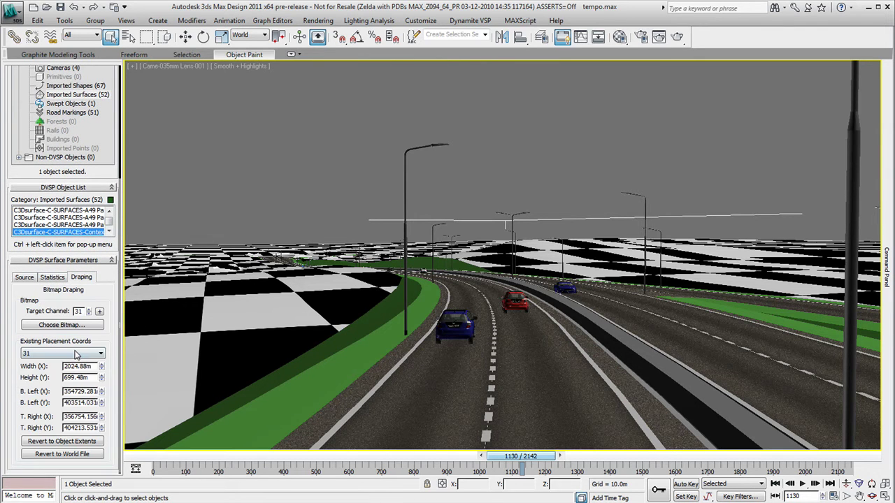
pyautogui.click(74, 327)
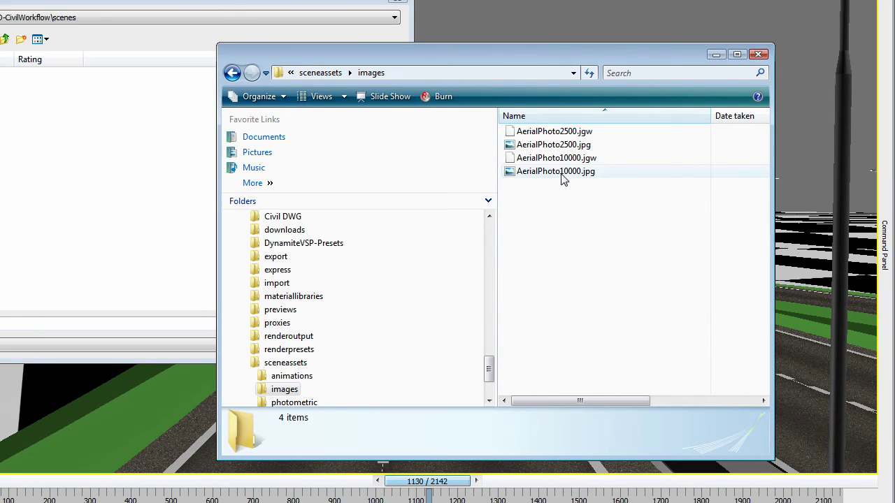
# Step: Drape AerialPhoto2500.jpg over the Context EGround surface, display the bitmap in the viewport and check the scene from the top
pyautogui.moveTo(579, 180)
pyautogui.moveTo(567, 149)
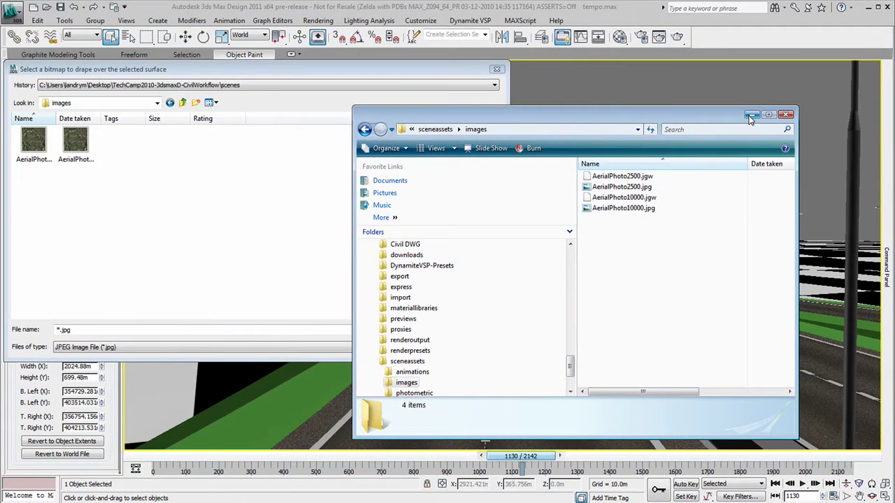
pyautogui.click(750, 116)
pyautogui.click(76, 141)
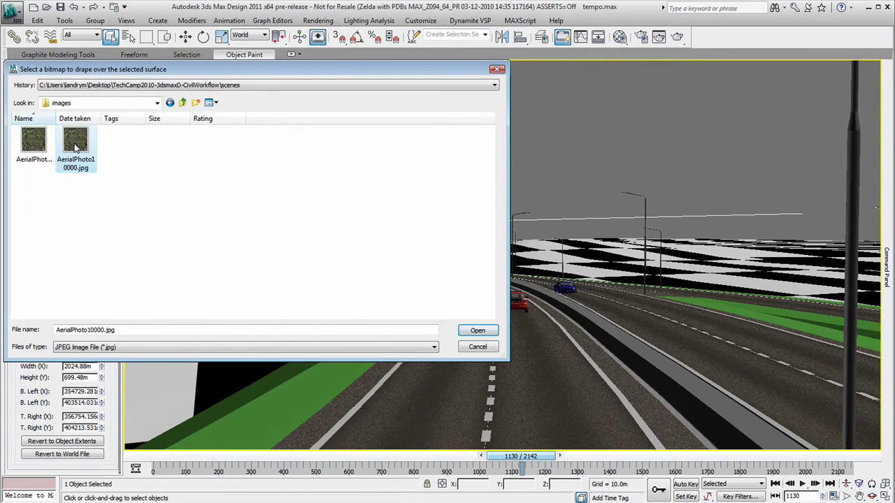
pyautogui.click(38, 142)
pyautogui.click(478, 330)
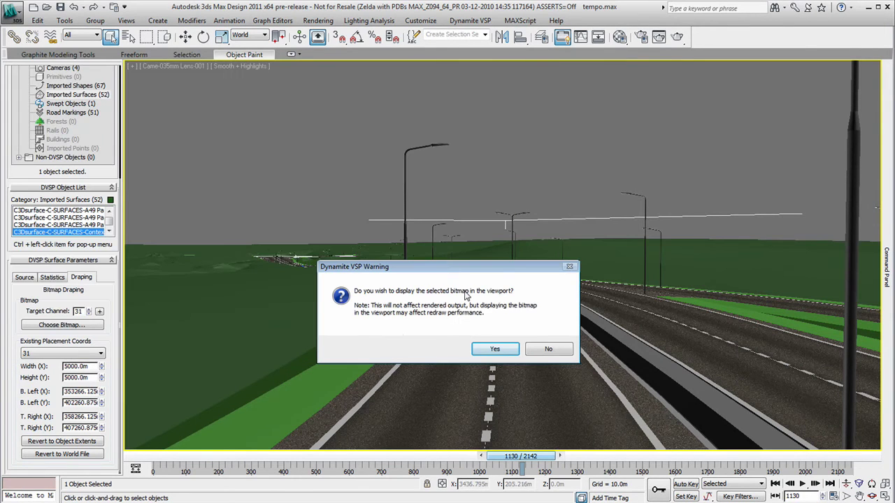
pyautogui.click(495, 349)
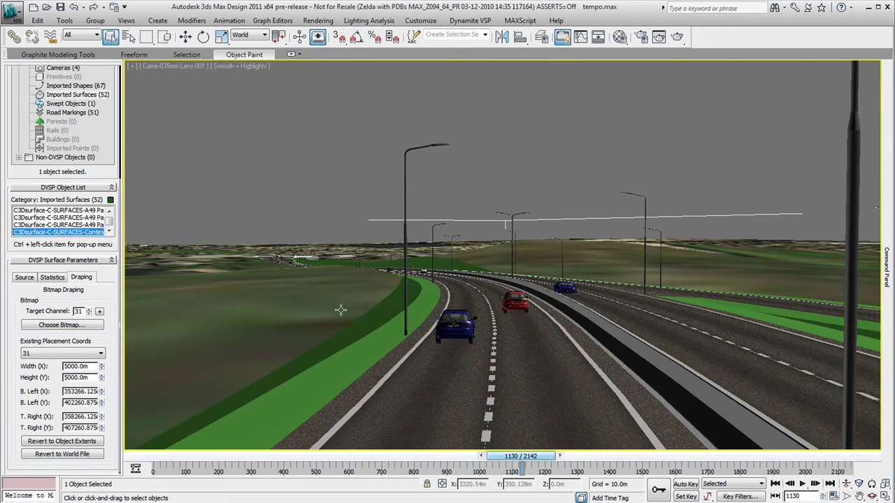
pyautogui.press('t')
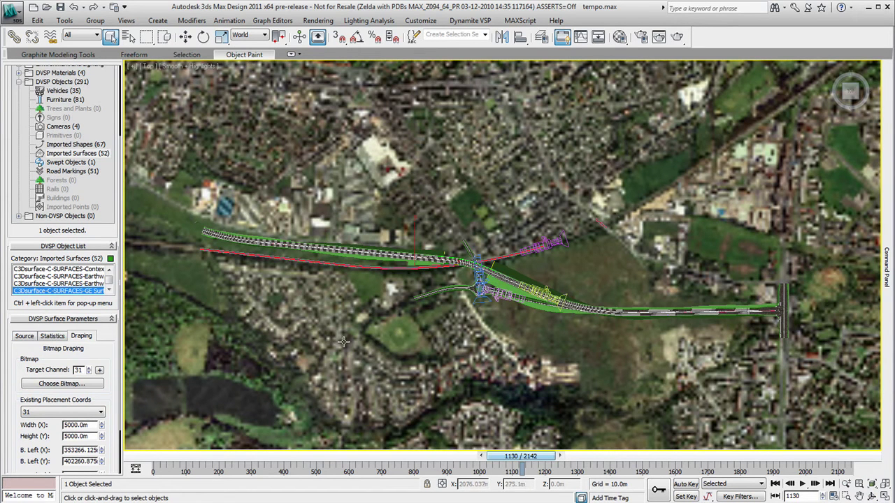
pyautogui.scroll(-5, 337, 353)
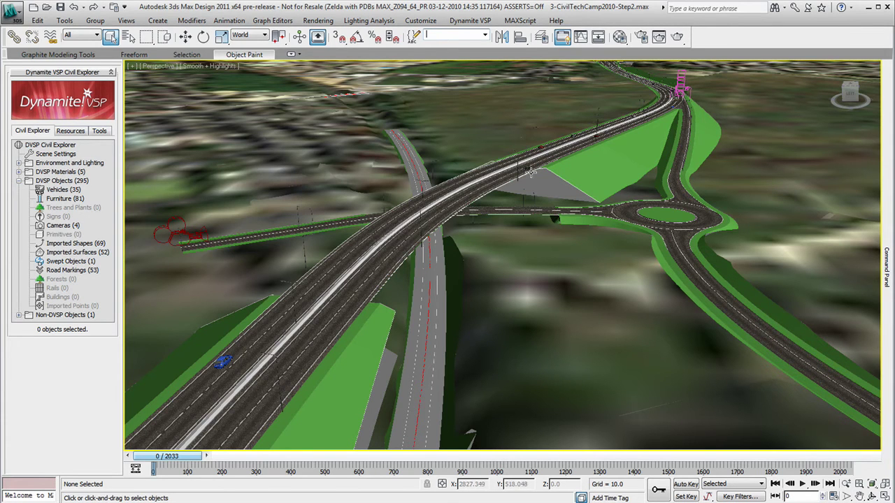
# Step: Select the bridge edge shape through the Bridge-BE named selection set
pyautogui.click(486, 35)
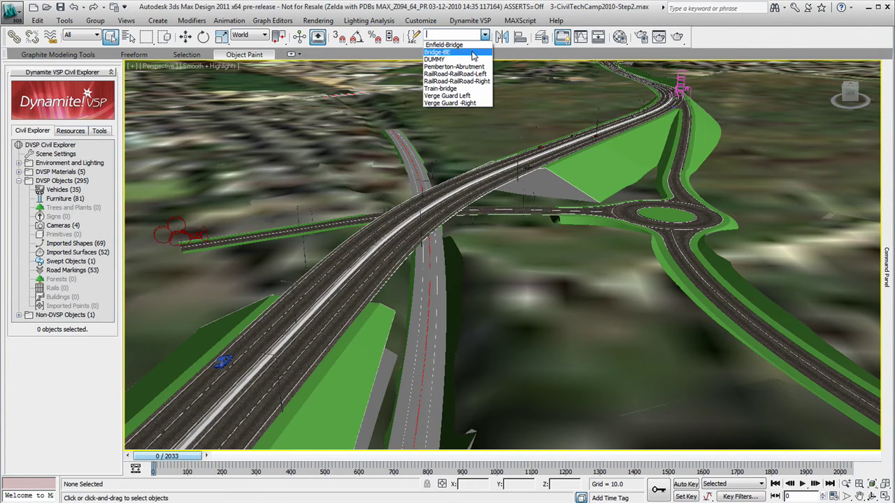
pyautogui.click(473, 53)
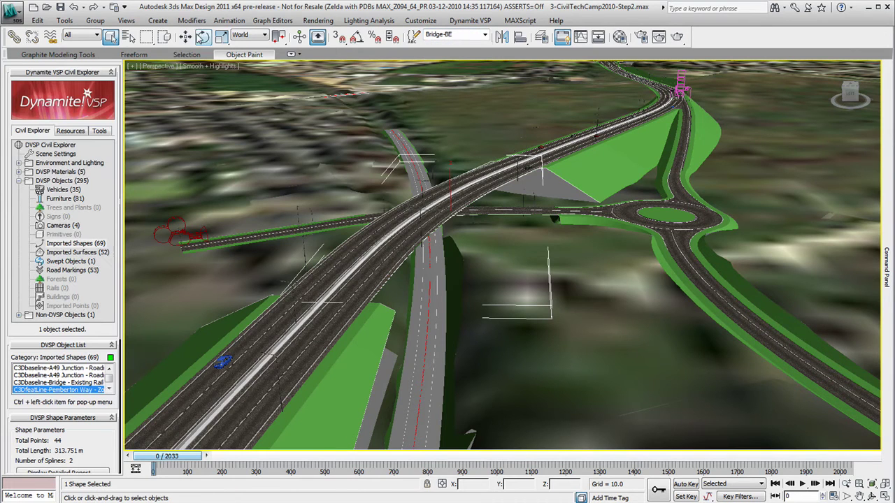
# Step: Try moving the selected bridge edge shape vertically above the road deck
pyautogui.click(185, 37)
pyautogui.moveTo(449, 179); pyautogui.dragTo(448, 128)
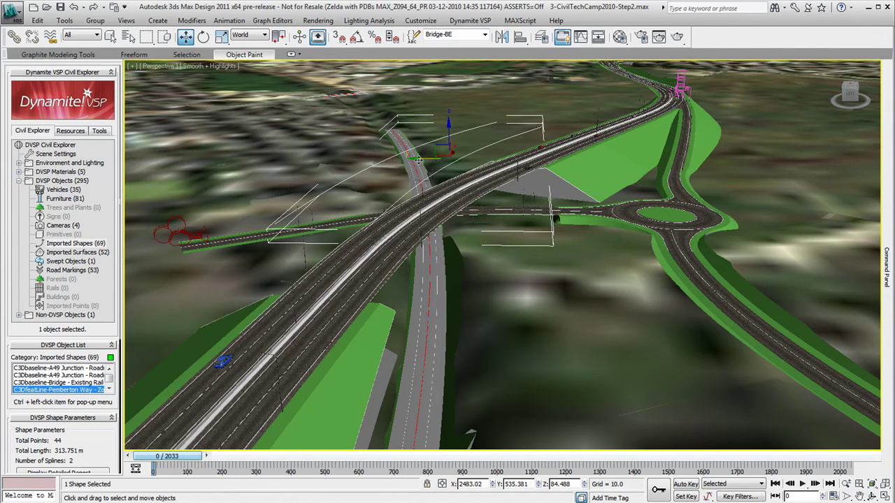
pyautogui.moveTo(417, 126); pyautogui.dragTo(418, 160)
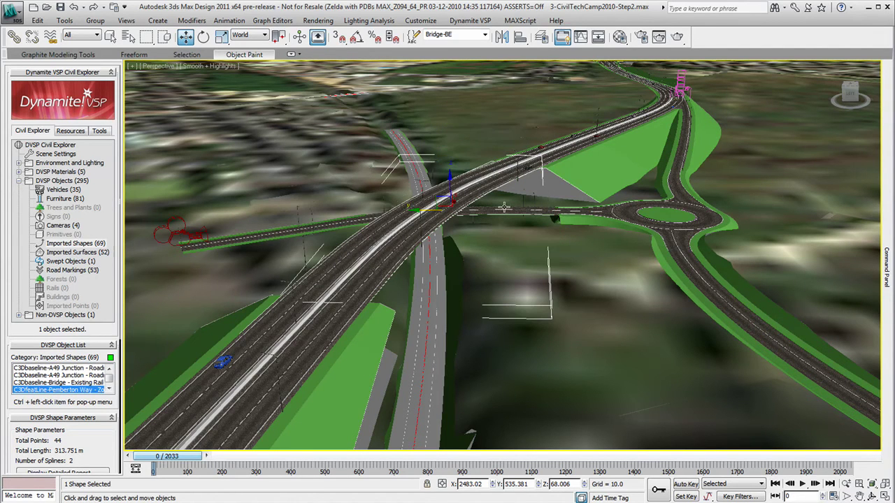
# Step: Open the Swept Object Style Editor with the selected bridge edge shape as parent and accept Spanning Spline Geometry mode
pyautogui.click(470, 20)
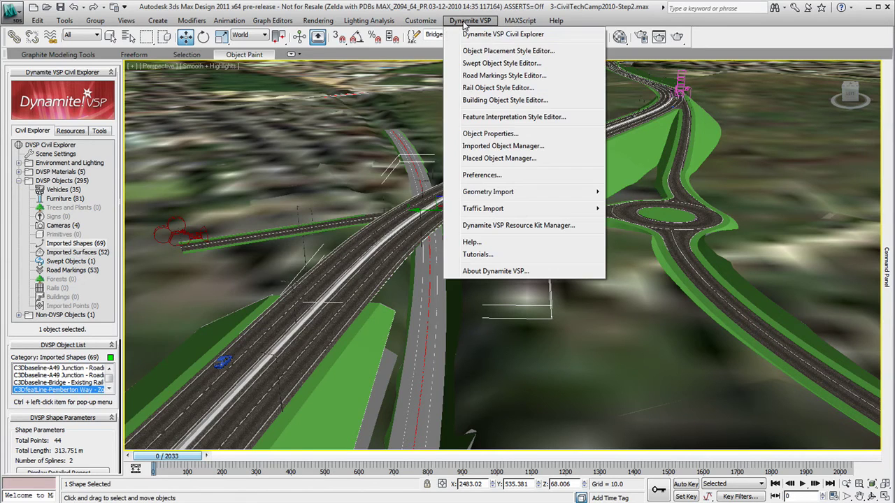
pyautogui.click(475, 63)
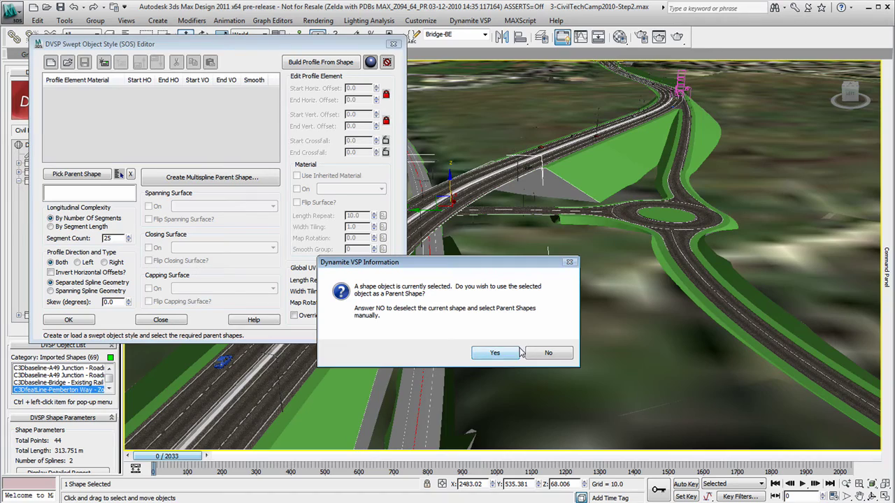
pyautogui.click(493, 354)
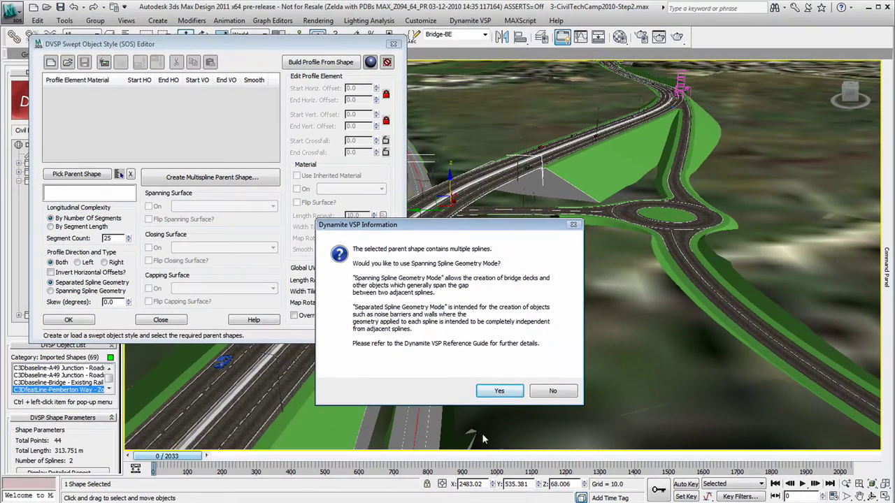
pyautogui.click(499, 390)
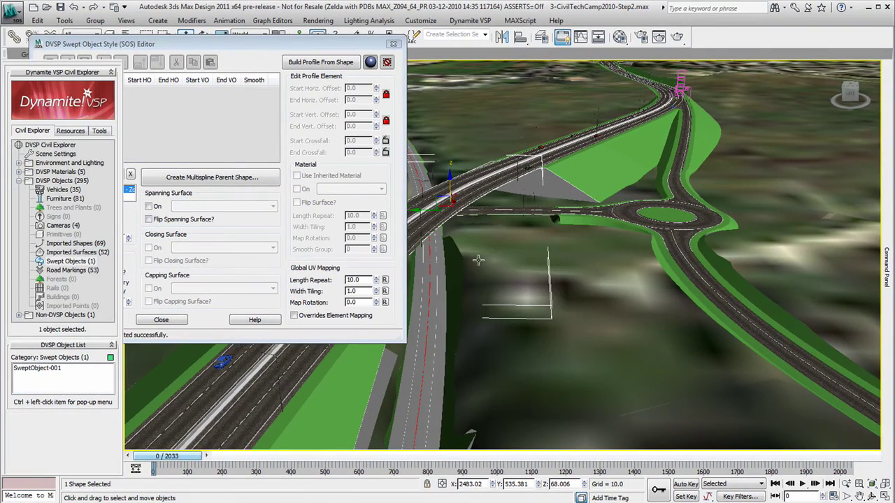
pyautogui.click(858, 496)
pyautogui.moveTo(474, 236); pyautogui.dragTo(582, 231)
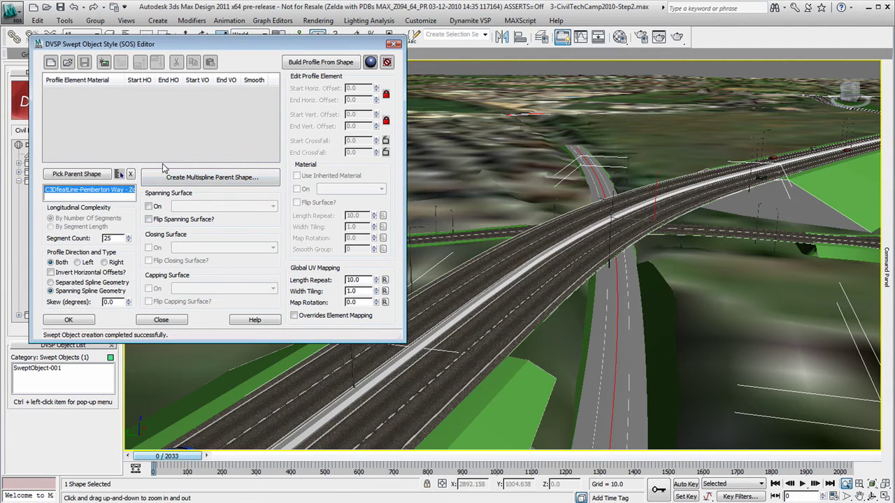
# Step: Add two concrete profile elements: the first with a 3.6 horizontal offset, the second with a -4.6 vertical offset
pyautogui.click(105, 63)
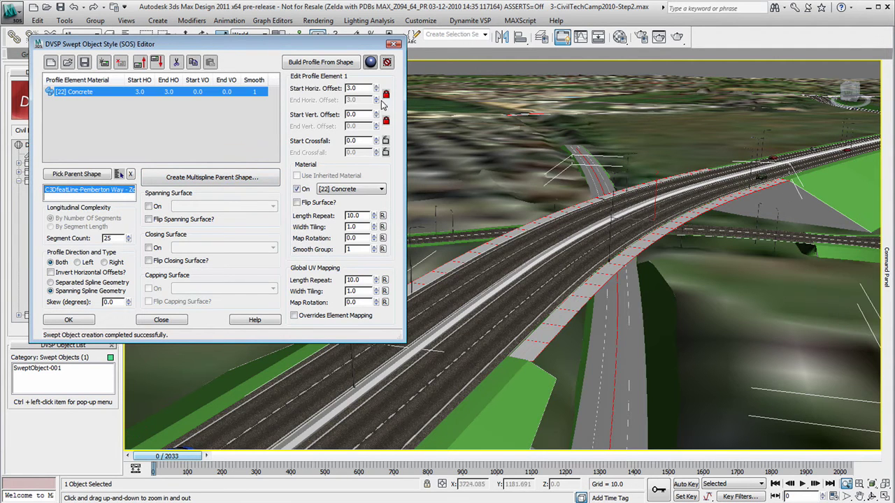
pyautogui.moveTo(377, 89); pyautogui.dragTo(377, 83)
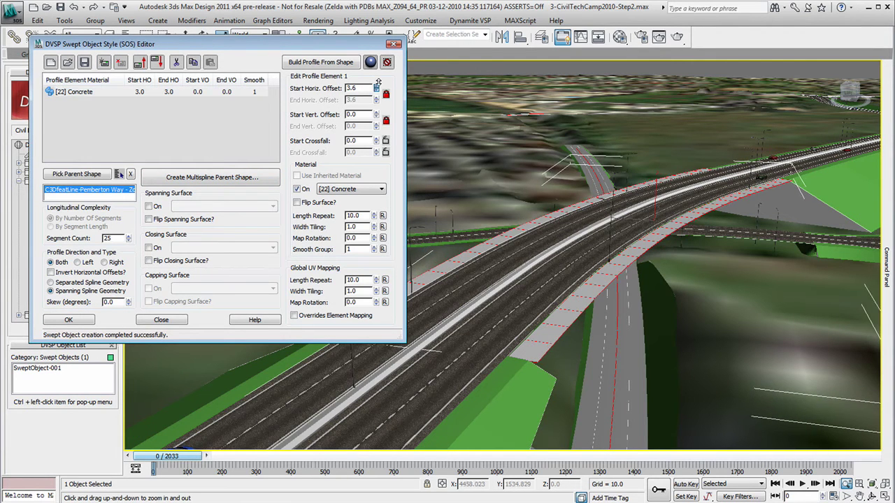
pyautogui.click(105, 63)
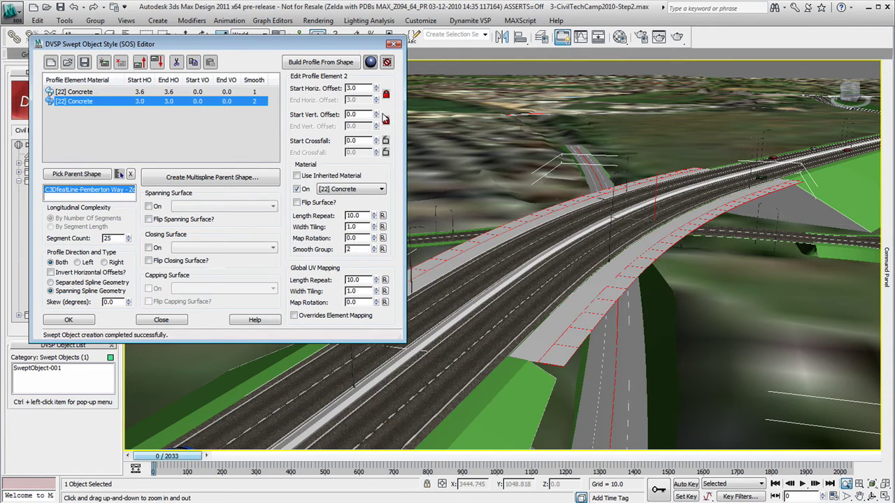
pyautogui.moveTo(378, 116); pyautogui.dragTo(386, 140)
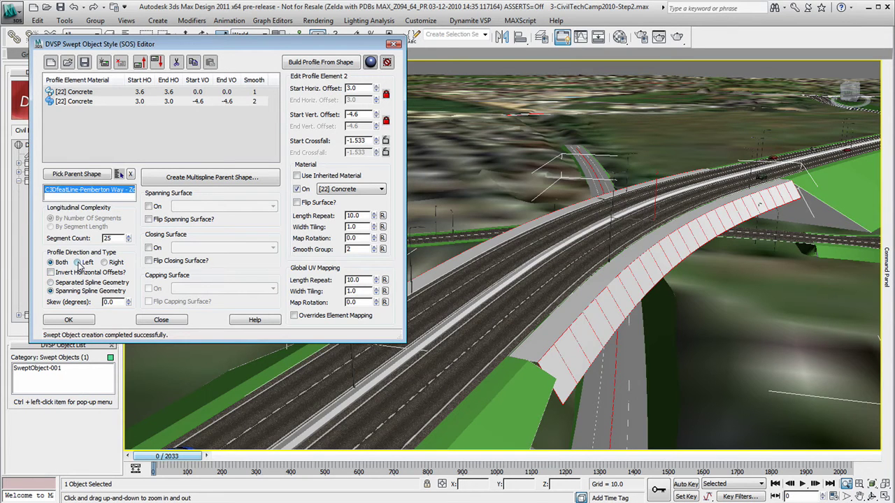
# Step: Try the Left and Right profile directions on the bridge edge and return to Both
pyautogui.click(78, 263)
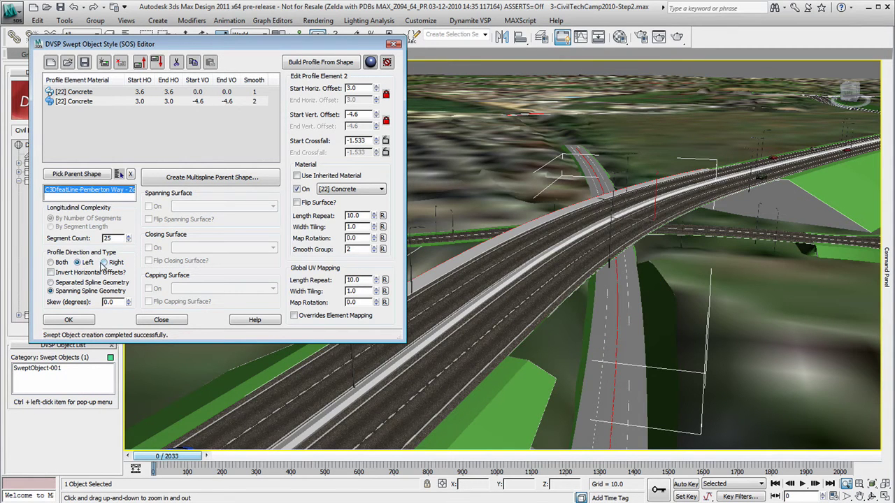
pyautogui.click(104, 263)
pyautogui.click(60, 262)
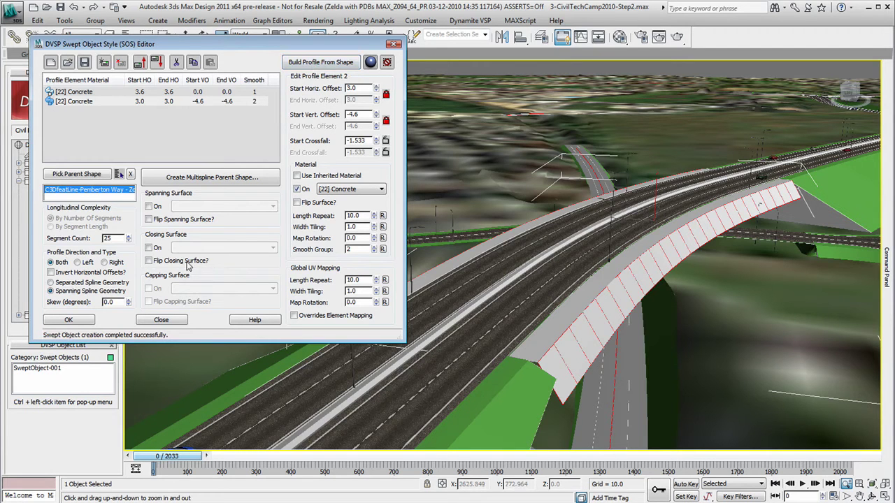
# Step: Save the two-element swept object style as test
pyautogui.click(84, 61)
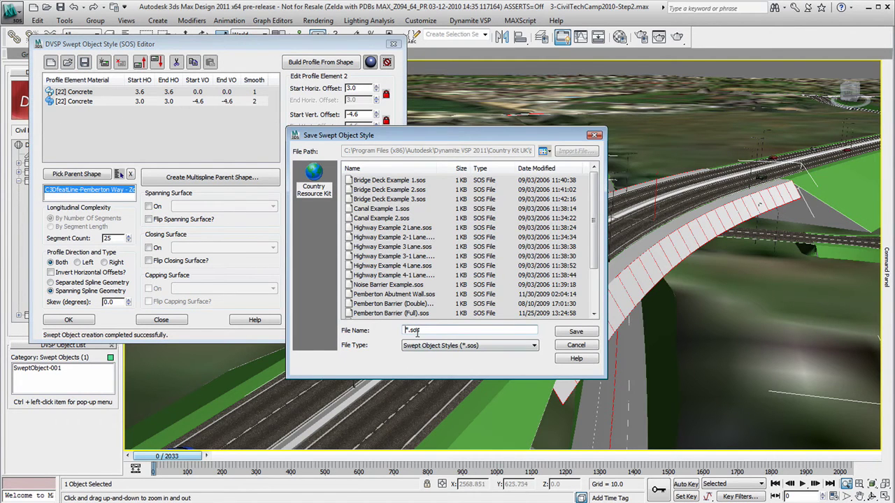
pyautogui.press('Delete')
pyautogui.write('test')
pyautogui.click(575, 332)
pyautogui.click(550, 343)
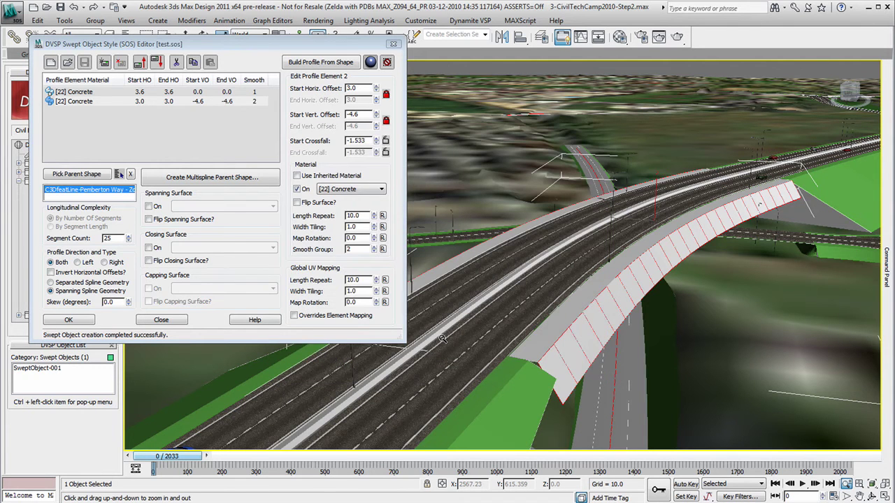
# Step: Load the swept object style Pemberton Viaduct (Enfield Street).sos onto the bridge edge shape
pyautogui.click(67, 64)
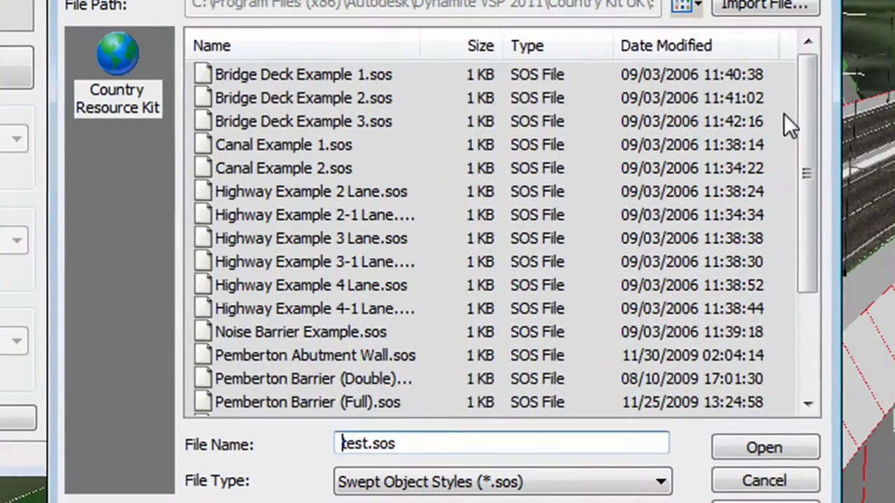
pyautogui.scroll(-2, 784, 122)
pyautogui.moveTo(419, 45); pyautogui.dragTo(550, 44)
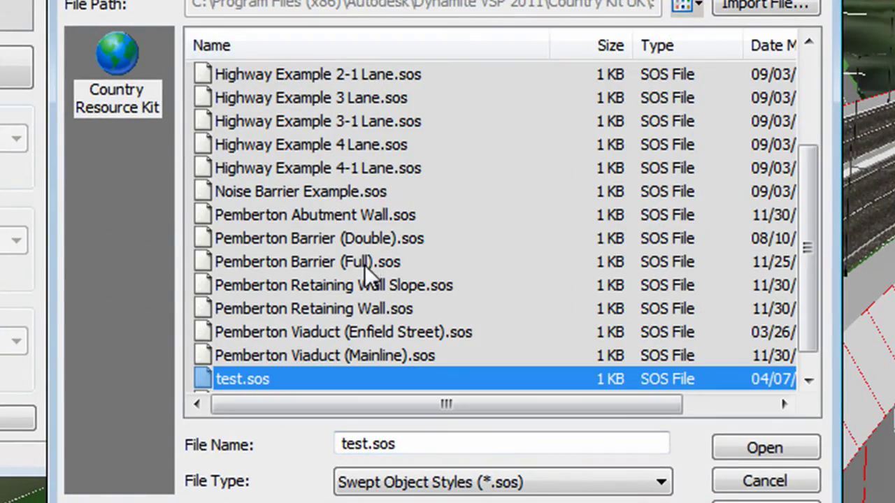
pyautogui.click(237, 349)
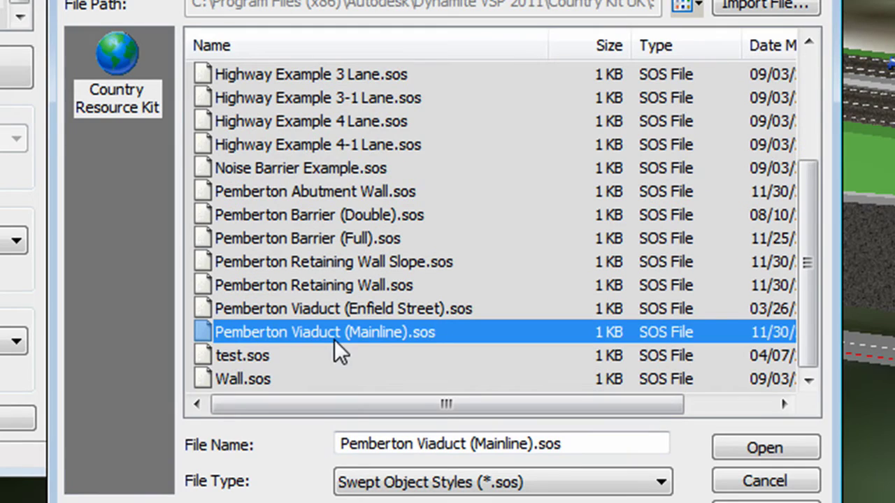
pyautogui.doubleClick(371, 334)
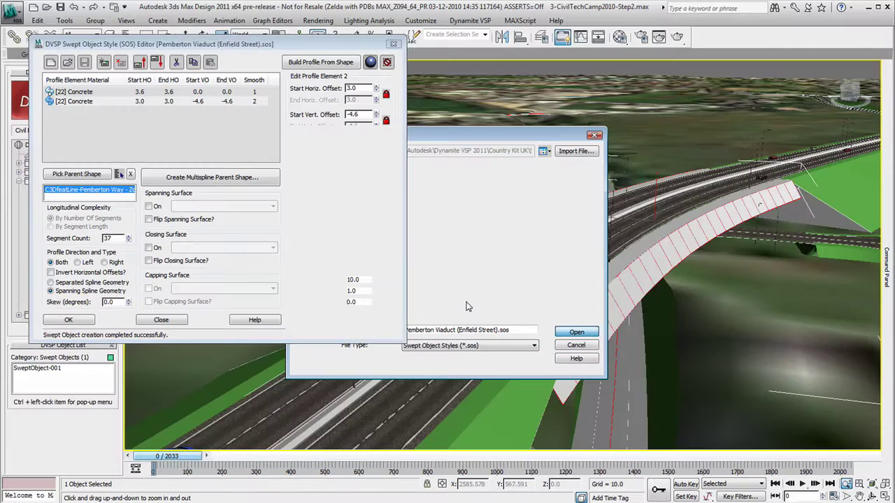
pyautogui.scroll(5, 466, 303)
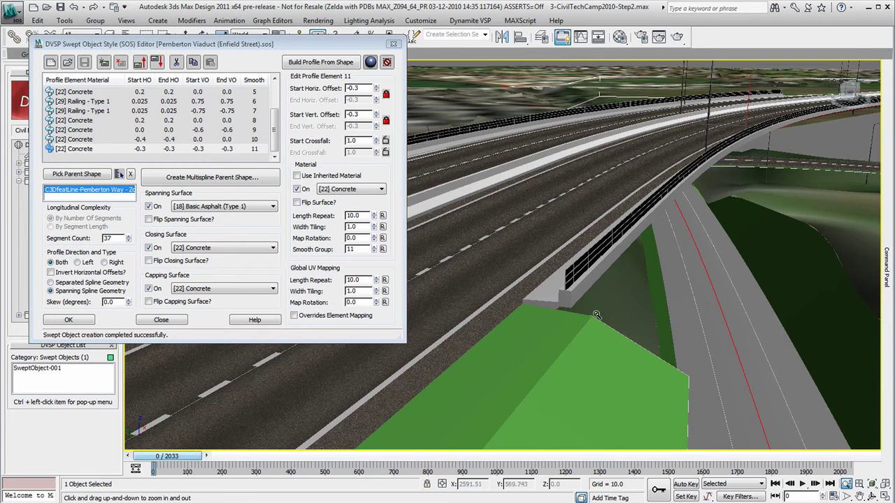
# Step: Switch the viaduct's capping surface off and on repeatedly to compare the bridge deck end, leaving it on
pyautogui.click(149, 290)
pyautogui.click(148, 289)
pyautogui.click(149, 289)
pyautogui.click(149, 289)
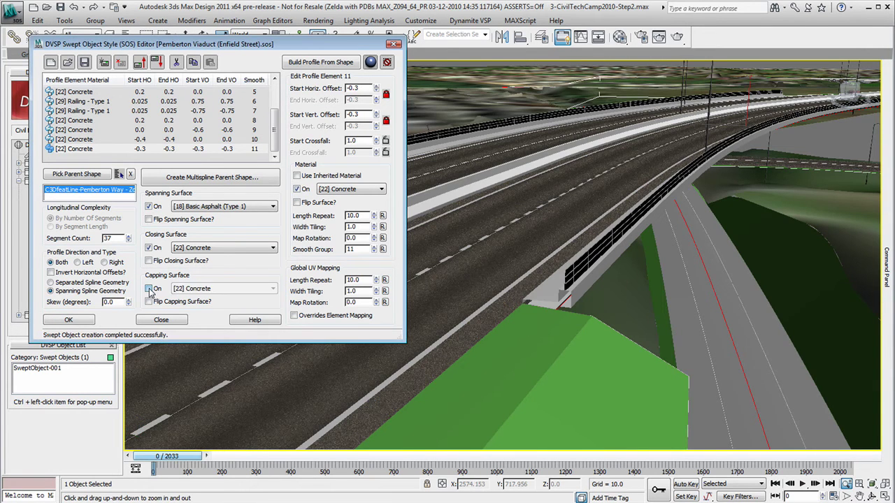
pyautogui.click(149, 289)
pyautogui.click(149, 289)
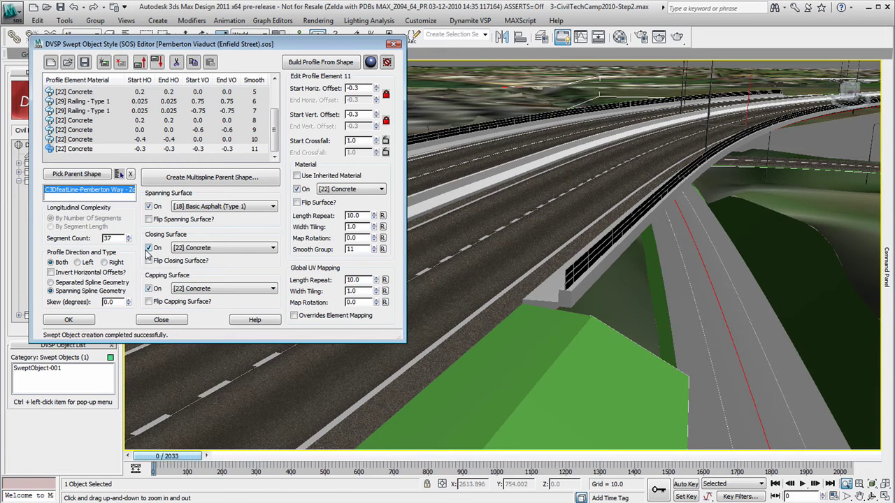
# Step: Compare the bridge underside without its closing surface, try Separated Spline Geometry, and return to Spanning with the surfaces on
pyautogui.click(871, 495)
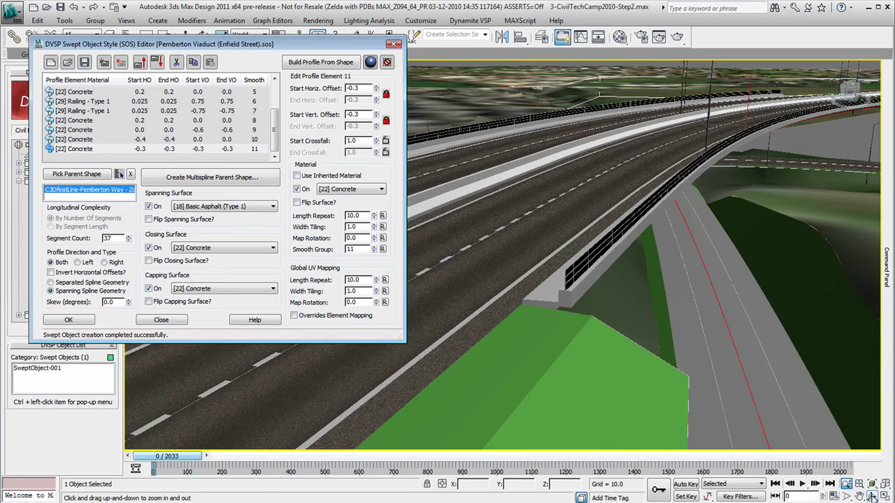
pyautogui.moveTo(503, 244); pyautogui.dragTo(560, 159)
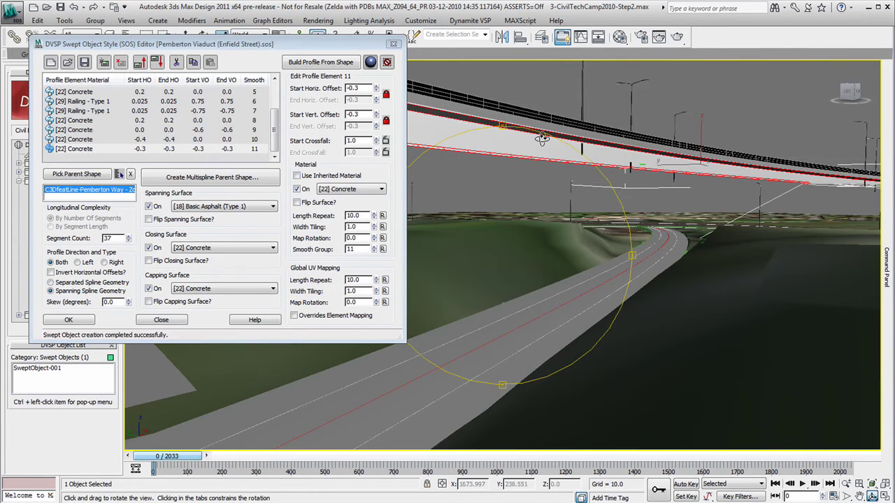
pyautogui.click(148, 247)
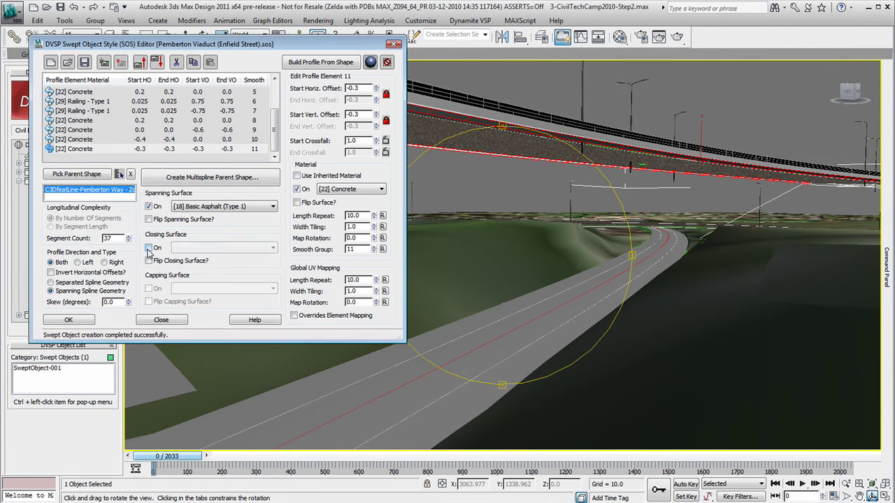
pyautogui.click(149, 248)
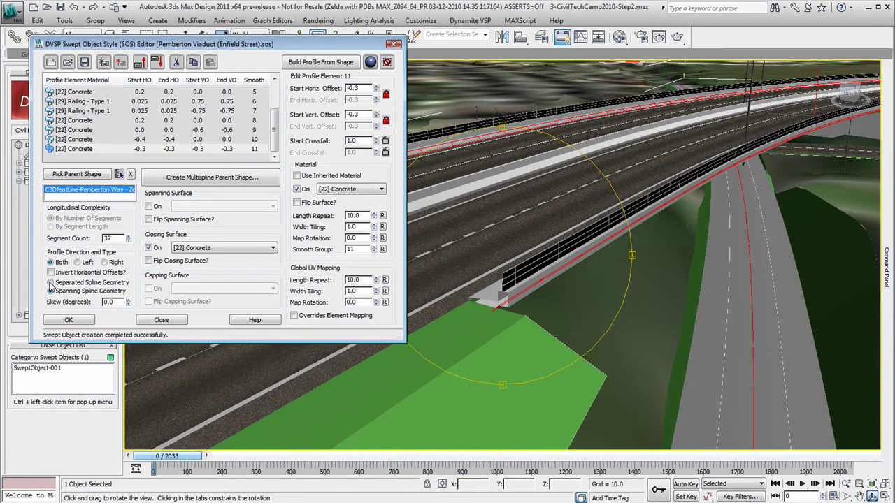
pyautogui.click(50, 283)
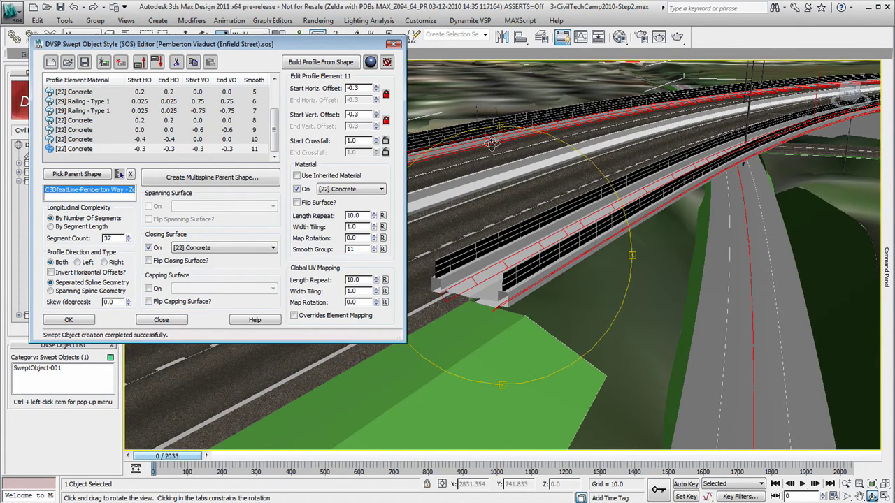
pyautogui.click(50, 291)
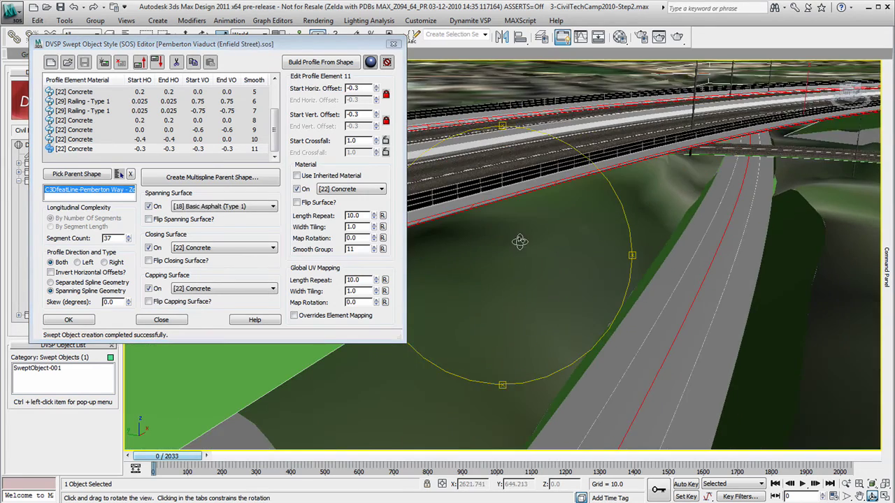
# Step: Select the Enfield-Bridge named selection set and pick its shape as an additional parent for the viaduct style
pyautogui.moveTo(549, 252); pyautogui.dragTo(552, 287)
pyautogui.click(845, 484)
pyautogui.moveTo(528, 320); pyautogui.dragTo(534, 307)
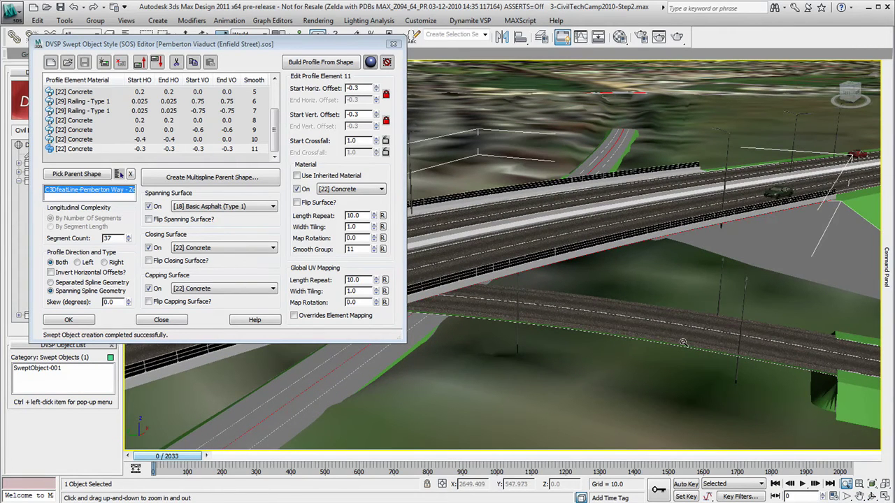
pyautogui.rightClick(523, 320)
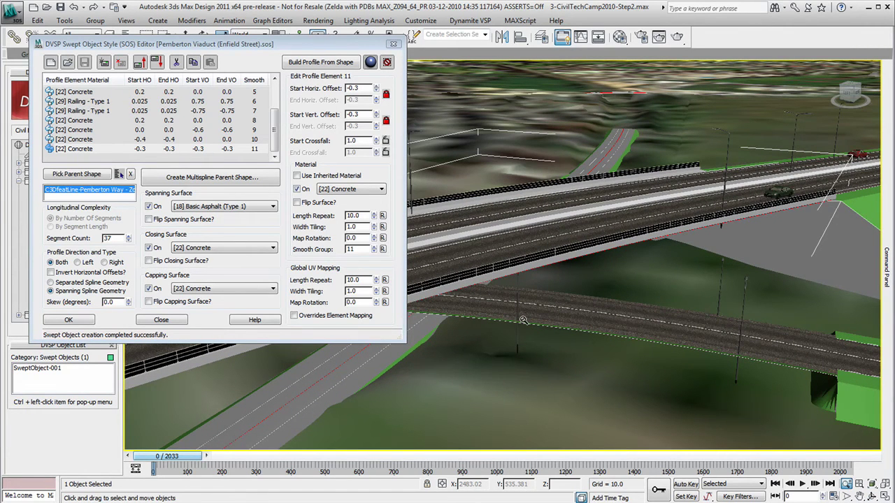
pyautogui.click(469, 21)
pyautogui.click(467, 22)
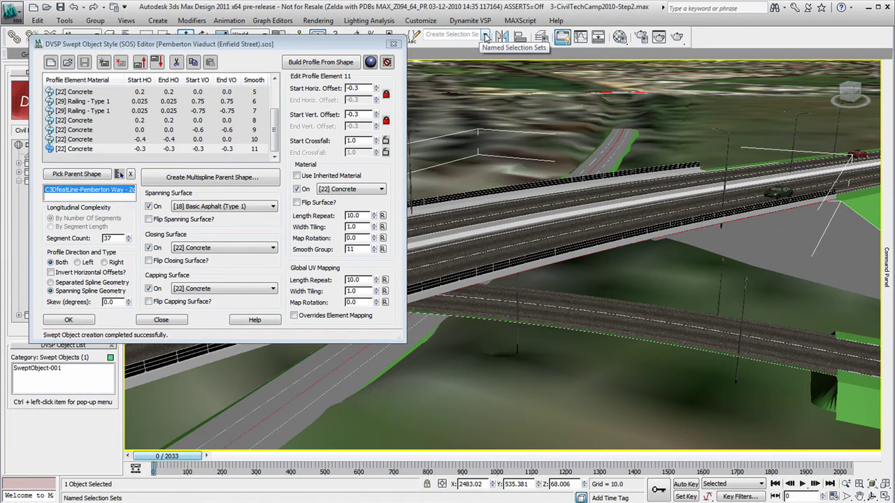
pyautogui.click(486, 37)
pyautogui.click(454, 47)
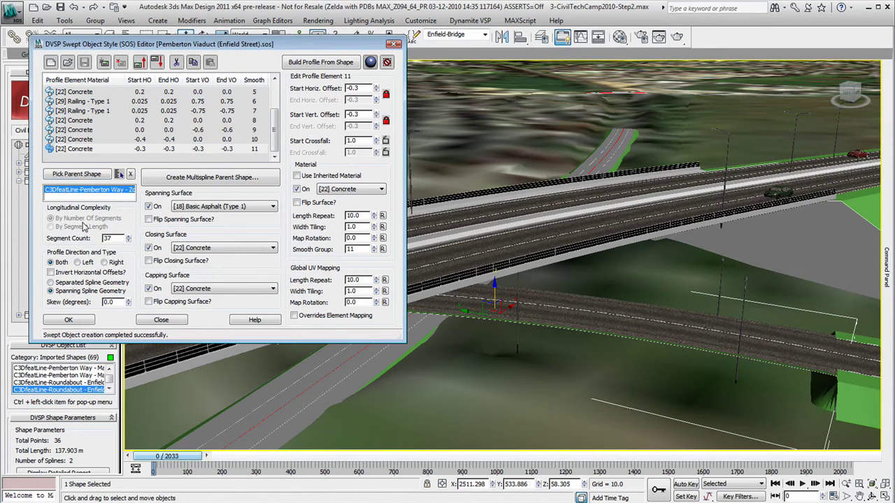
pyautogui.click(77, 174)
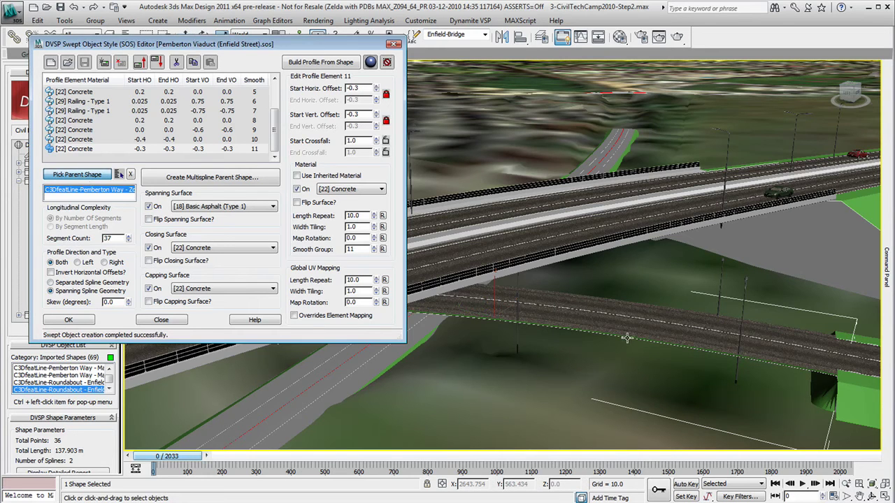
pyautogui.click(735, 341)
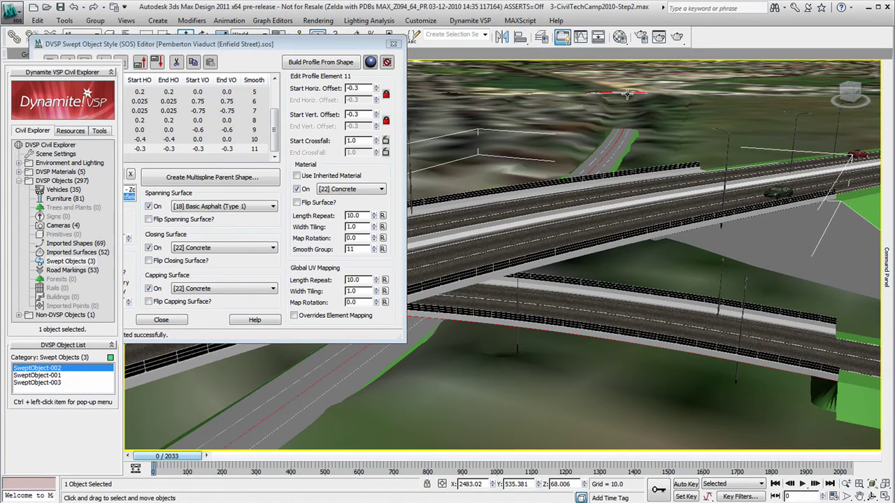
# Step: Select the railway bridge shape through the Train-bridge named selection set
pyautogui.keyDown('alt'); pyautogui.moveTo(582, 134); pyautogui.dragTo(511, 103, button='middle'); pyautogui.keyUp('alt')
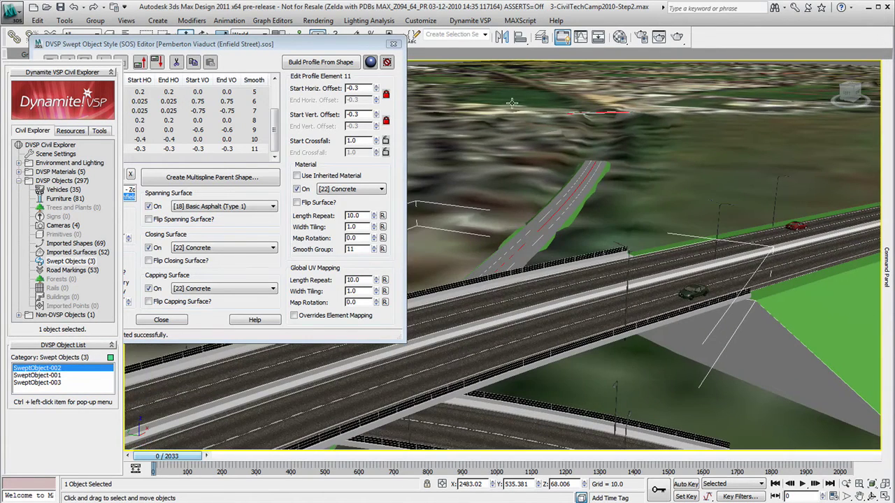
pyautogui.click(485, 35)
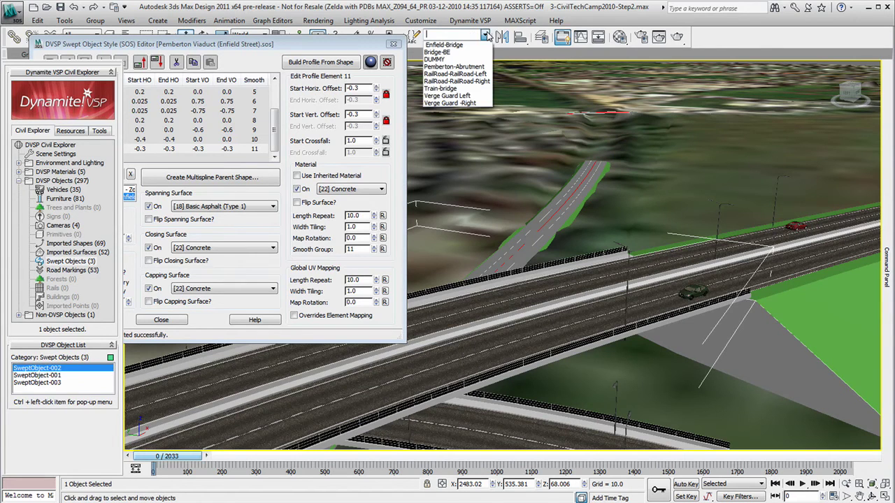
pyautogui.click(439, 88)
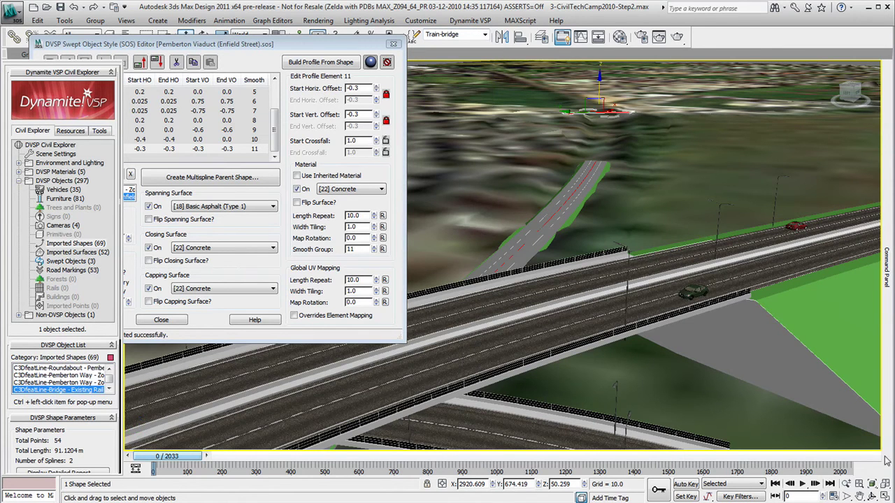
# Step: Pick the railway bridge shape as an additional parent for the viaduct swept object style
pyautogui.click(871, 485)
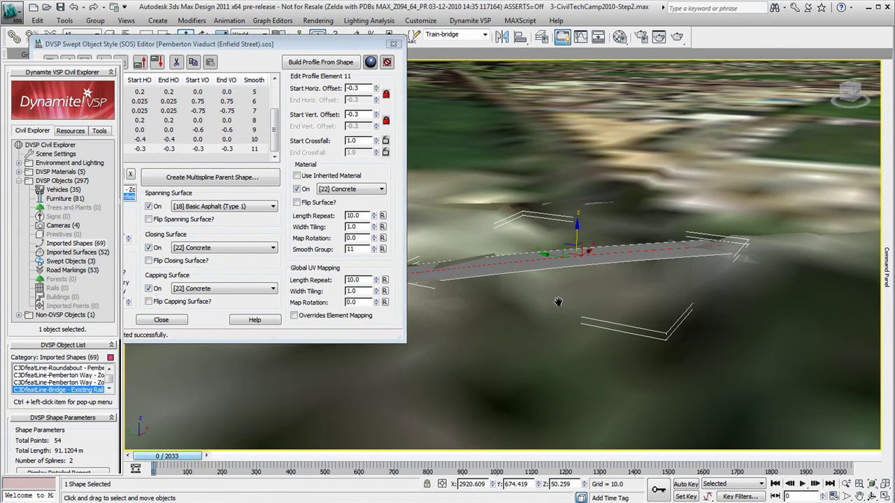
pyautogui.click(244, 46)
pyautogui.click(77, 174)
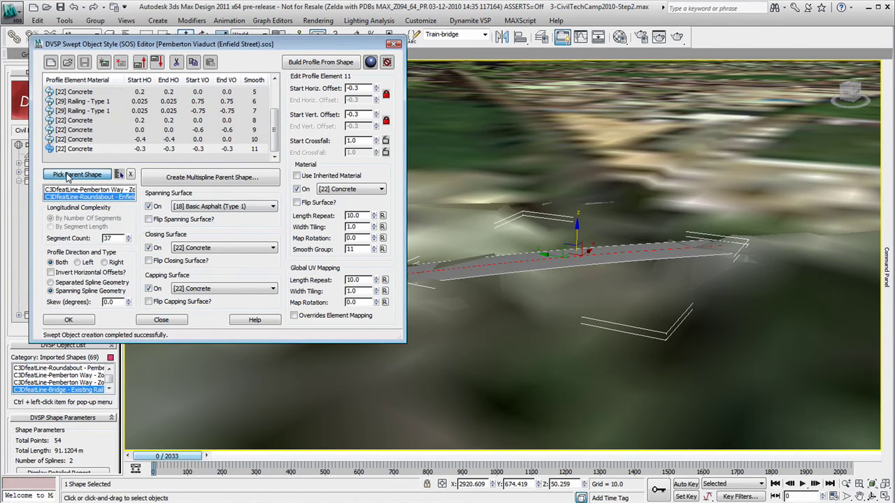
pyautogui.click(540, 267)
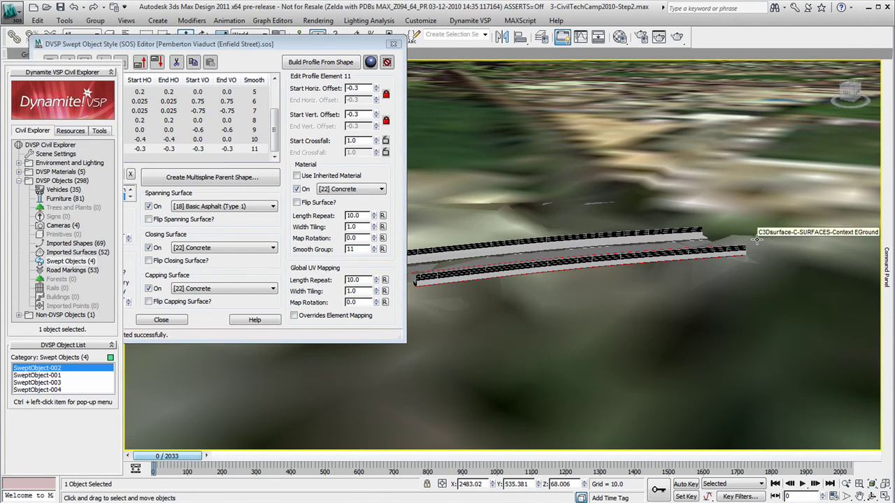
pyautogui.click(293, 47)
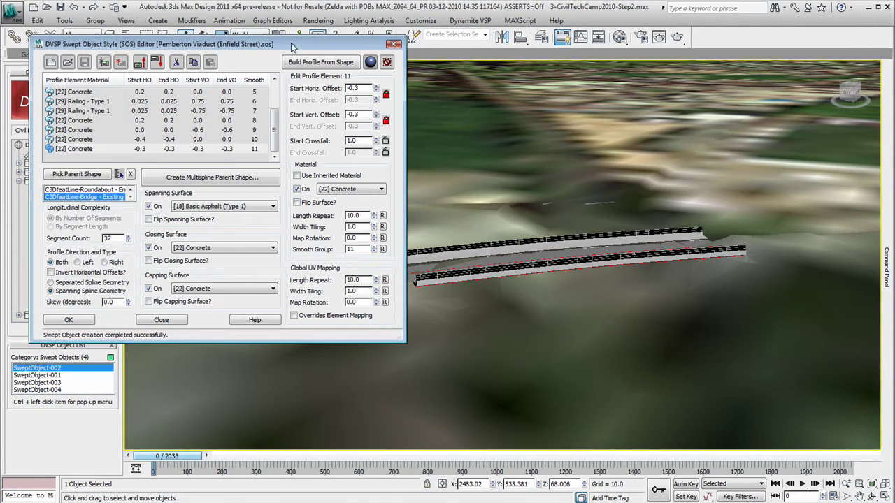
pyautogui.click(845, 484)
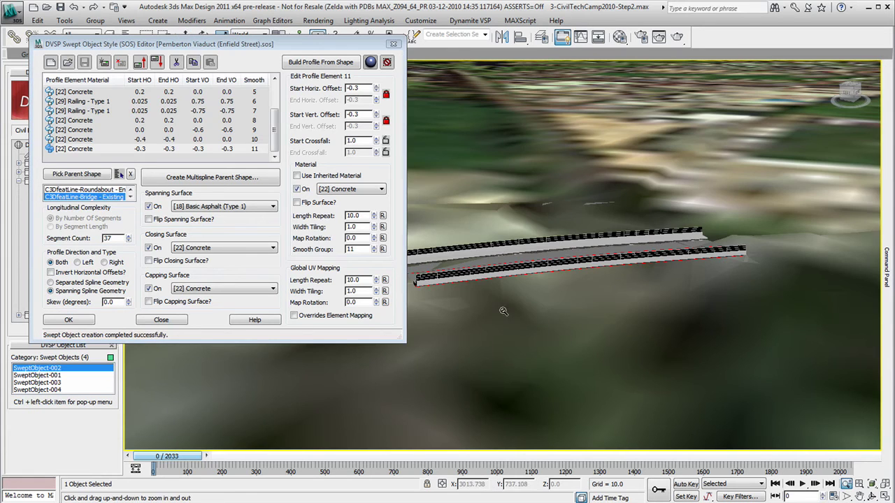
pyautogui.moveTo(552, 298); pyautogui.dragTo(553, 378)
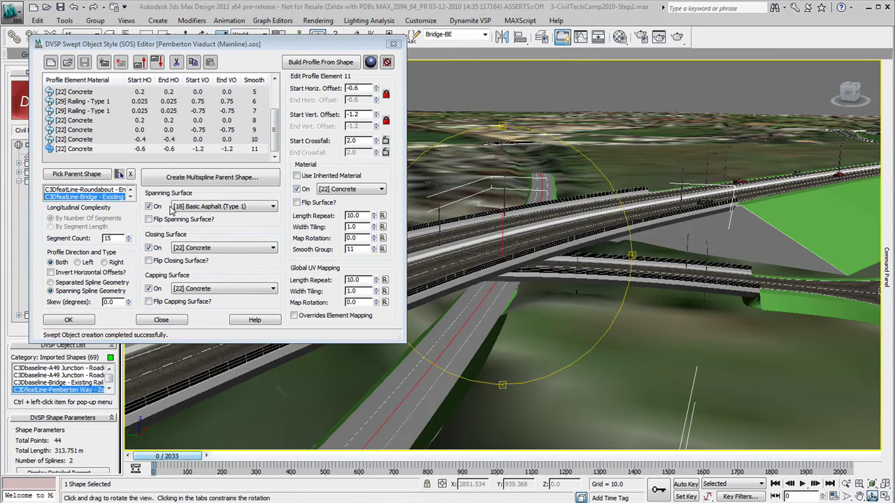
# Step: Set the start horizontal offset of concrete profile element 8 to 1.6 in the Mainline viaduct style and close the style editor
pyautogui.click(89, 122)
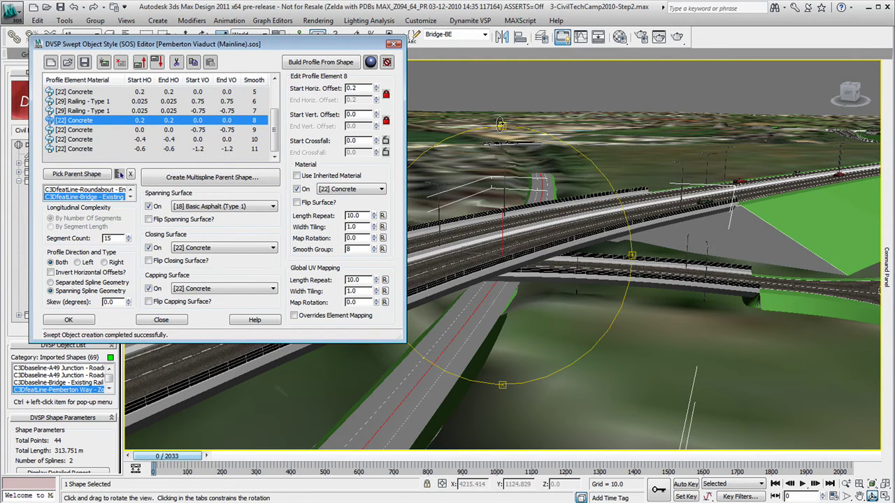
pyautogui.moveTo(377, 88); pyautogui.dragTo(354, 84)
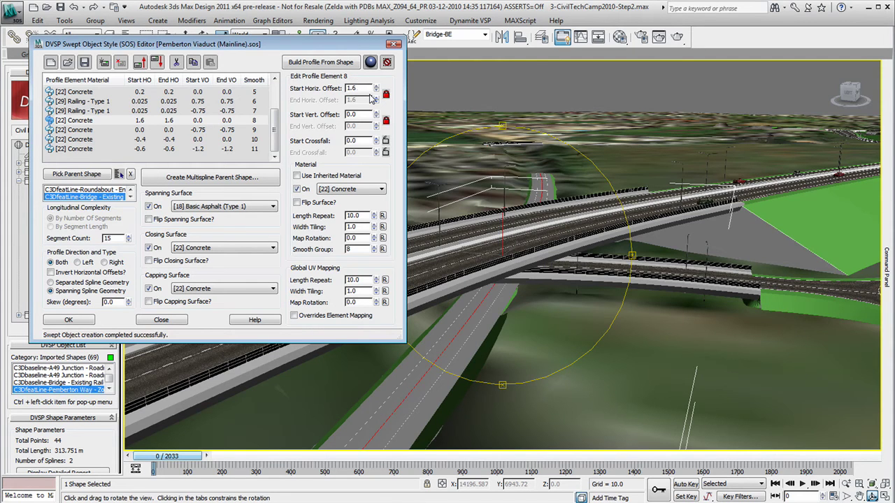
pyautogui.press('Escape')
pyautogui.press('Return')
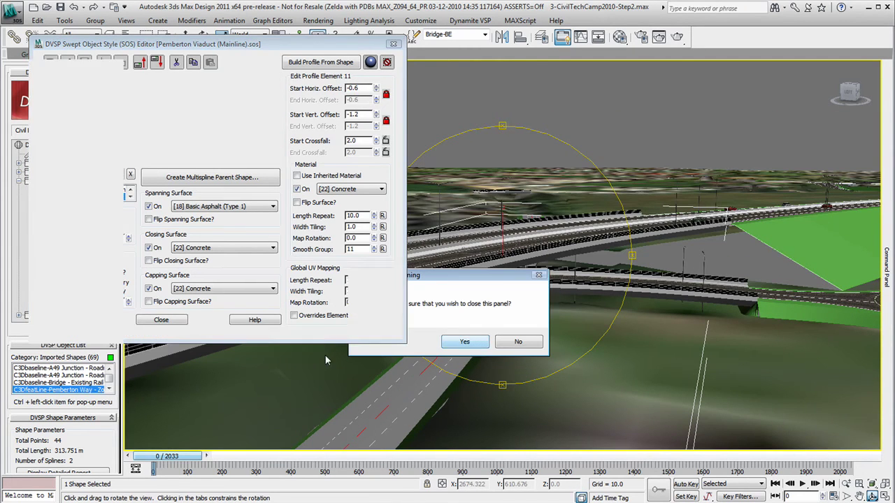
# Step: Select the Enfield Street bridge's swept object and unlink it from the other instances sharing its parameters
pyautogui.moveTo(474, 323); pyautogui.dragTo(494, 334)
pyautogui.rightClick(494, 334)
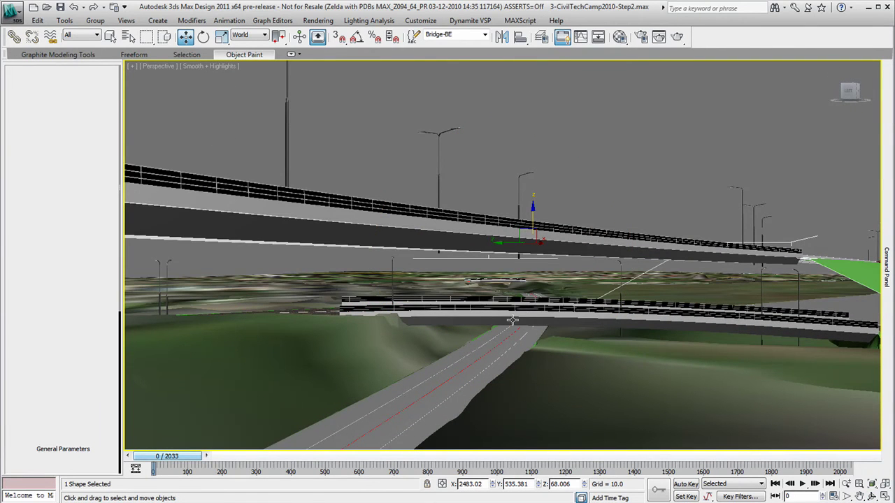
pyautogui.click(474, 323)
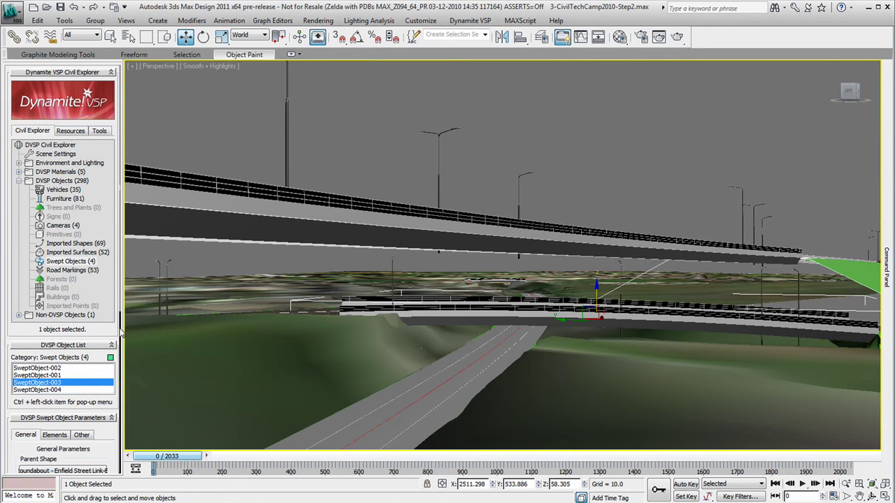
pyautogui.scroll(-8, 121, 283)
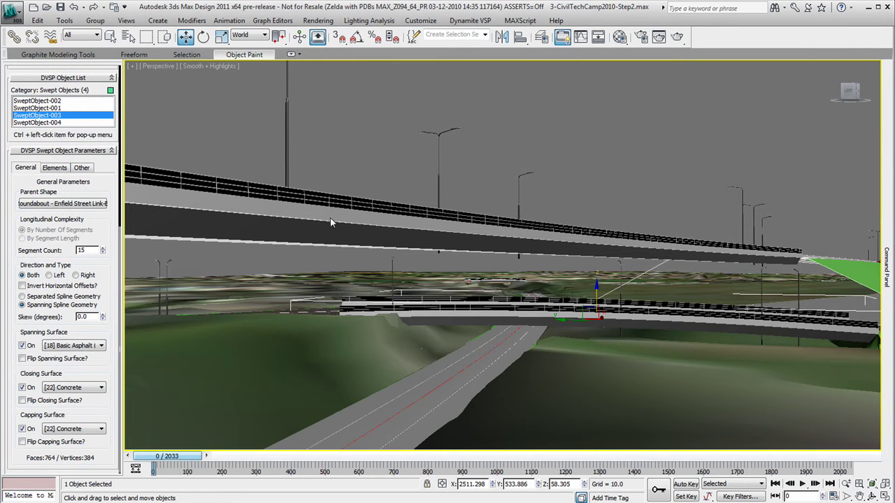
pyautogui.click(81, 168)
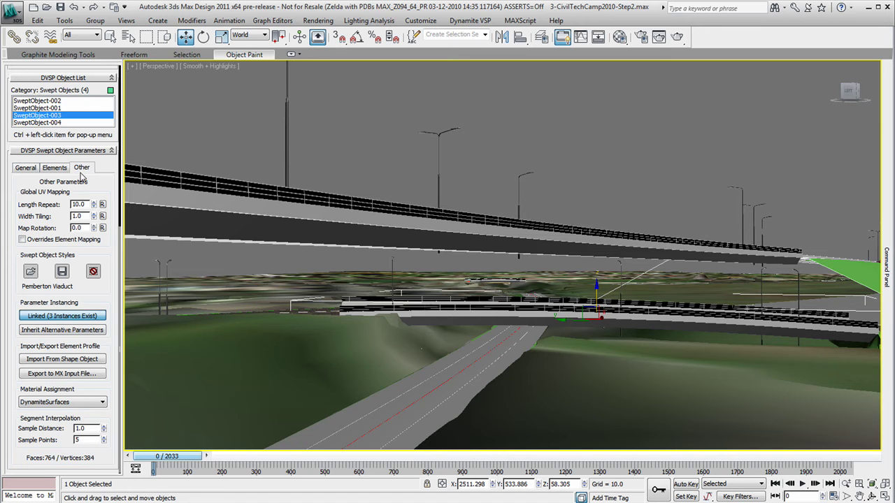
pyautogui.click(72, 318)
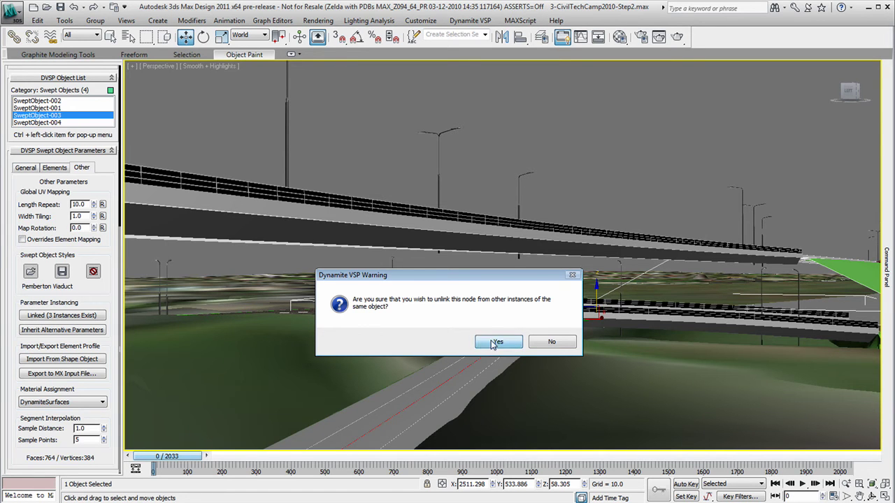
pyautogui.click(491, 344)
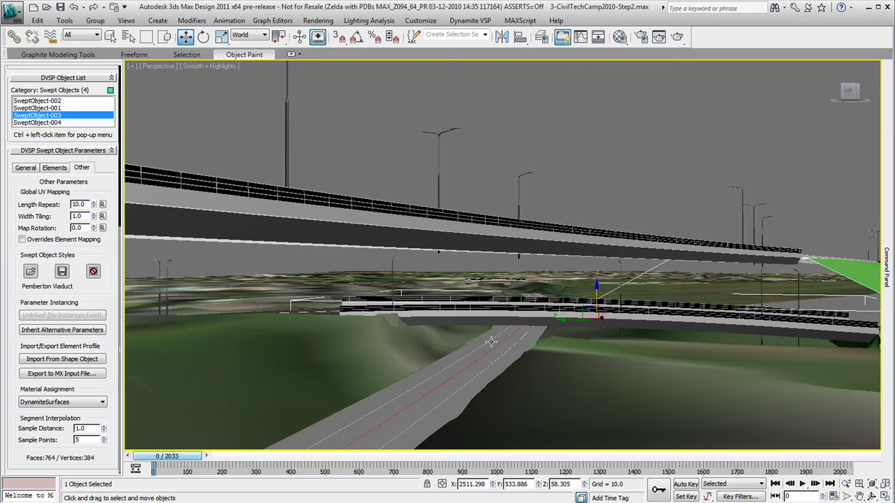
# Step: Try a different start horizontal offset on profile element 11 of the Enfield Street bridge
pyautogui.click(55, 169)
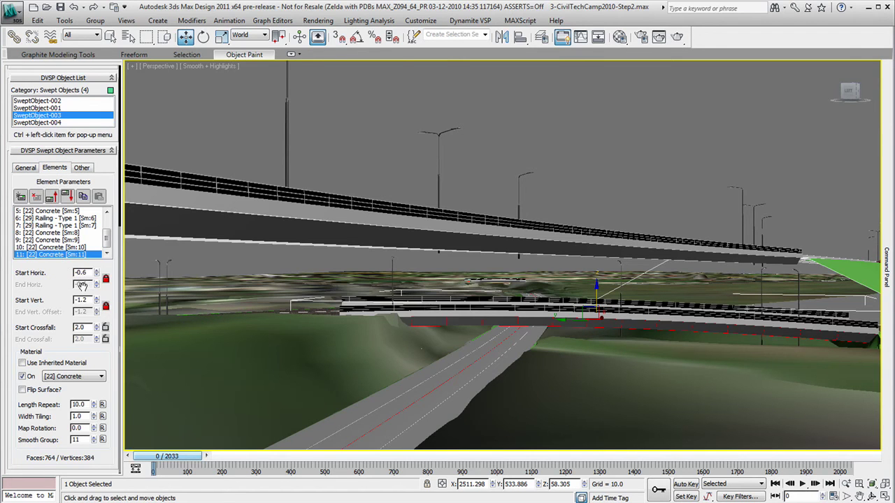
pyautogui.moveTo(96, 273)
pyautogui.mouseDown()
pyautogui.moveTo(90, 240)
pyautogui.moveTo(96, 283)
pyautogui.mouseUp()
# Step: Load the Pemberton Viaduct (Enfield Street).sos style onto the Enfield Street bridge without saving the current style, and review its element parameters
pyautogui.click(82, 168)
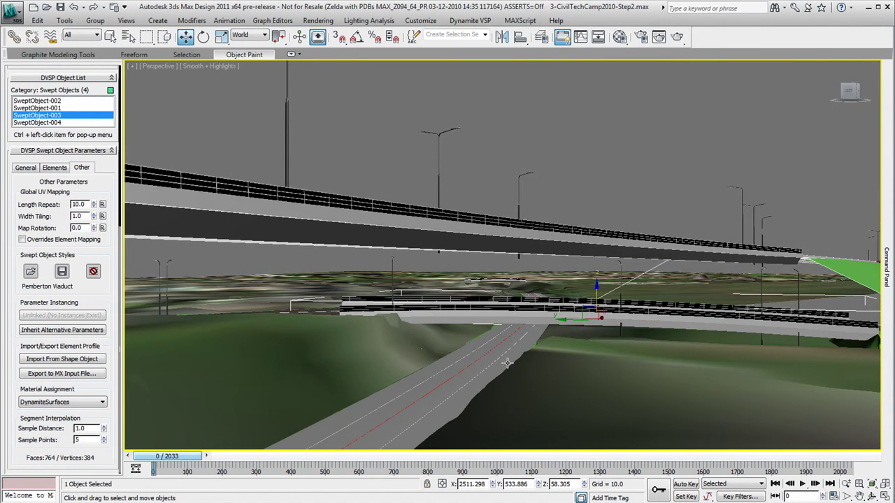
pyautogui.click(31, 272)
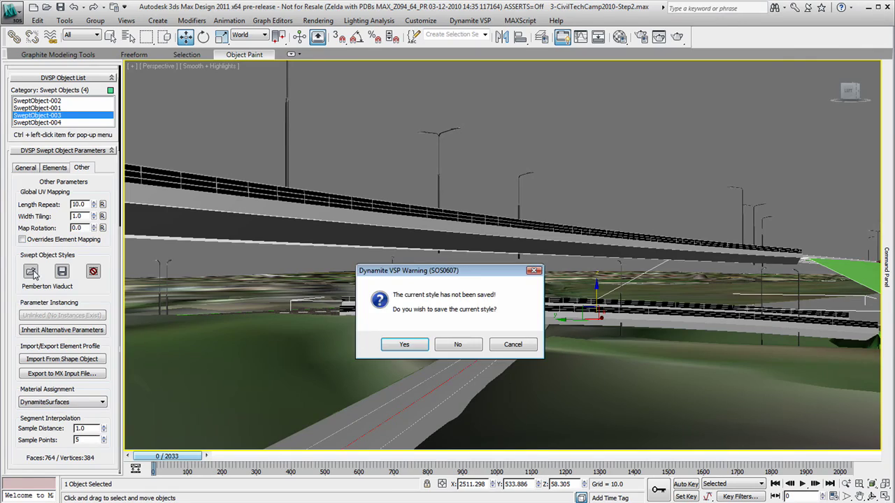
pyautogui.click(458, 344)
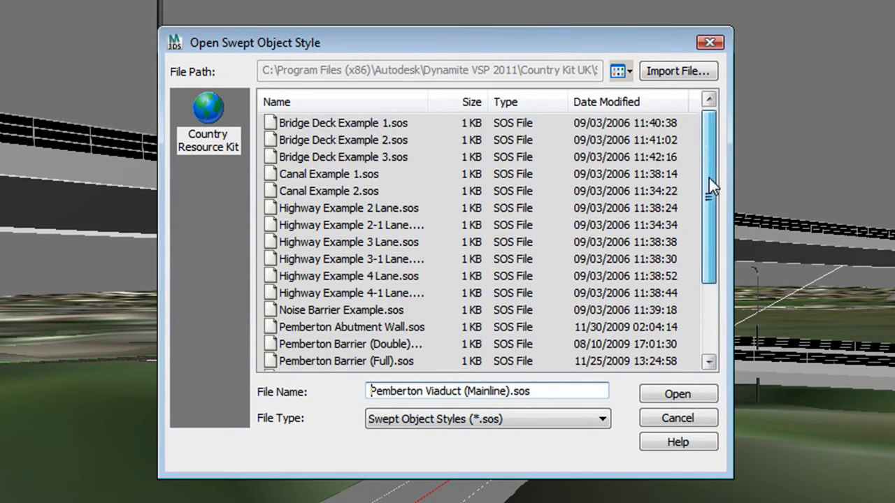
pyautogui.moveTo(708, 176); pyautogui.dragTo(699, 292)
pyautogui.click(378, 314)
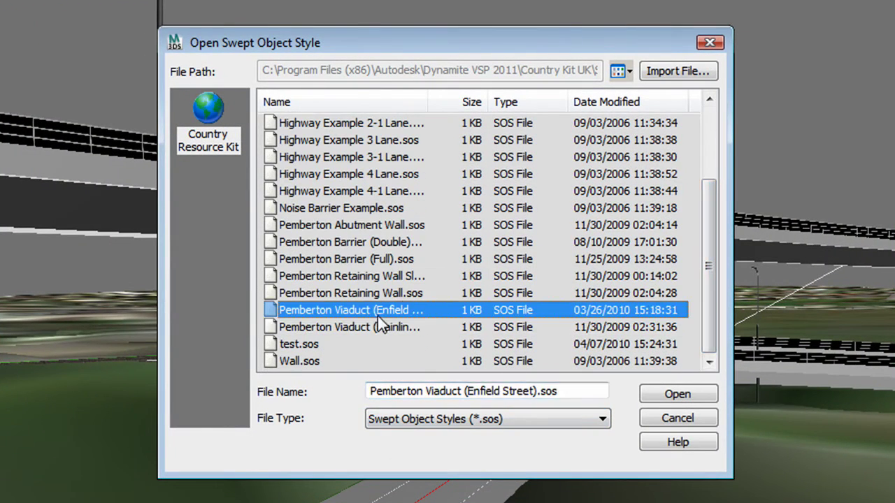
pyautogui.moveTo(429, 98); pyautogui.dragTo(552, 100)
pyautogui.click(671, 394)
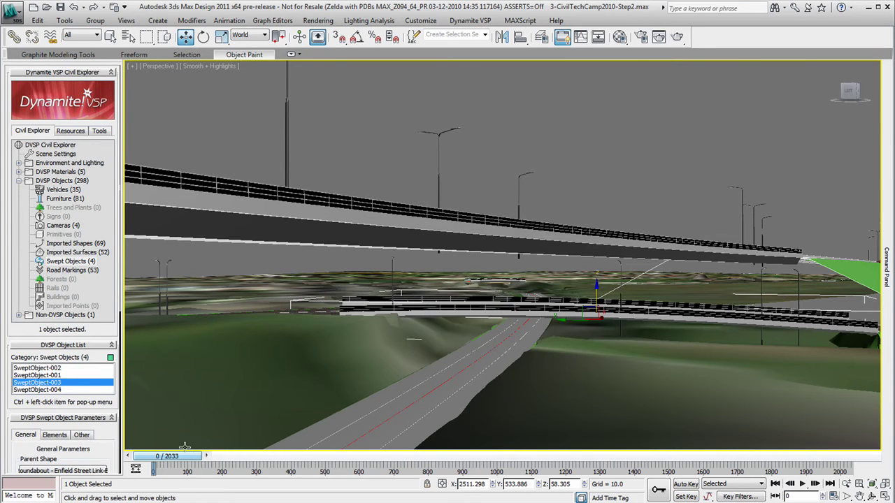
pyautogui.scroll(-5, 70, 213)
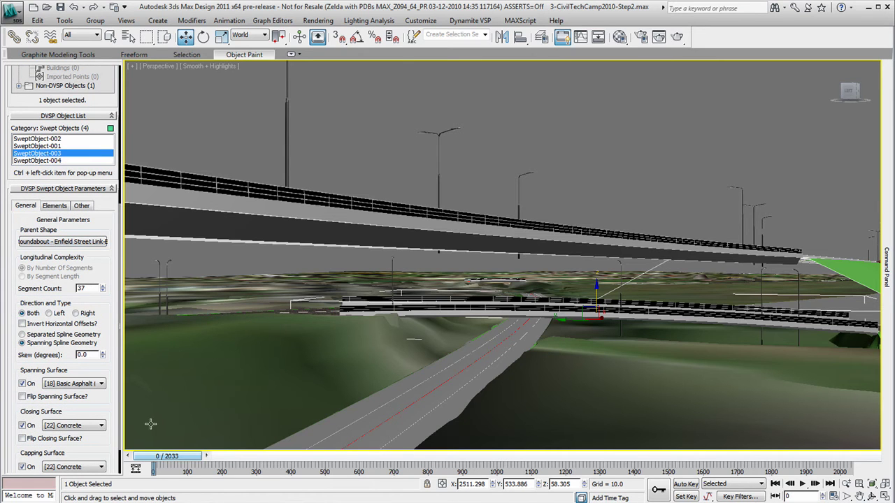
pyautogui.click(57, 209)
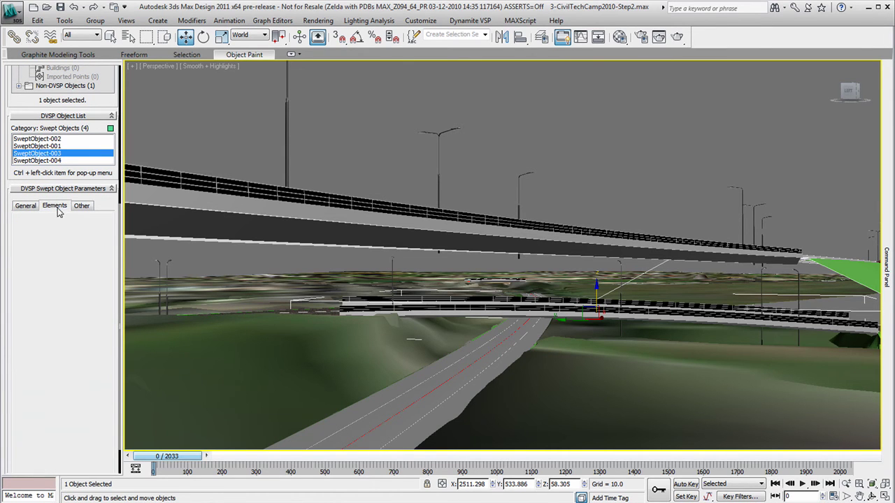
pyautogui.scroll(-1, 111, 378)
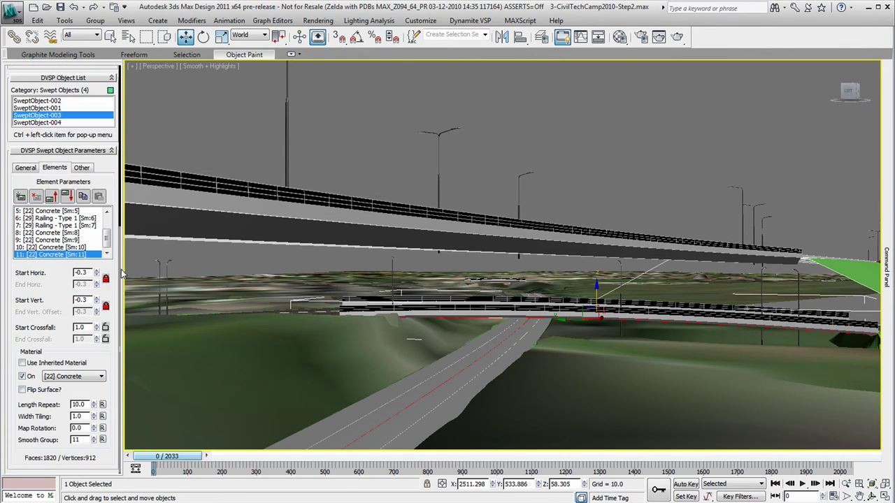
pyautogui.click(82, 168)
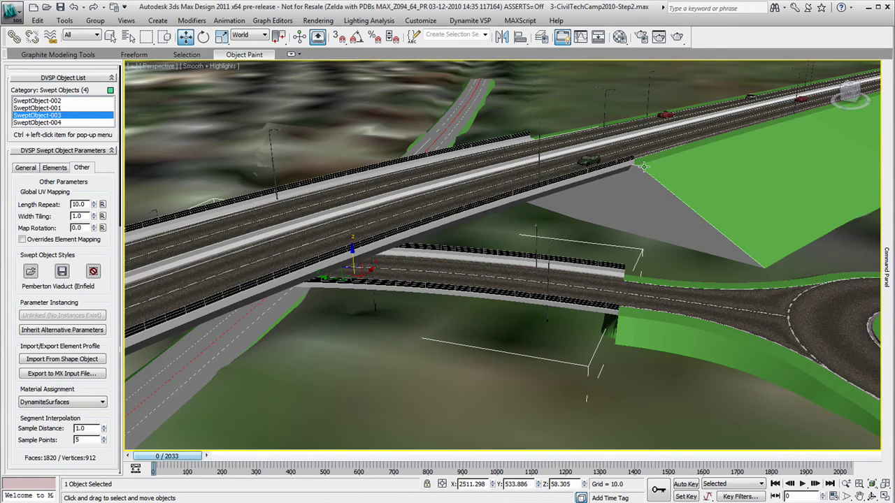
# Step: Select the Pemberton abutment shapes through their named selection set and apply the Pemberton Abutment Wall.sos style
pyautogui.click(484, 34)
pyautogui.click(497, 75)
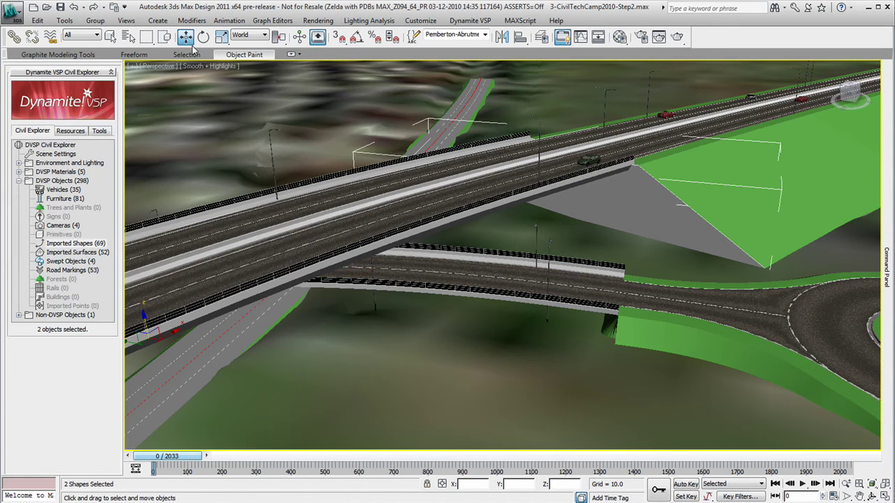
pyautogui.moveTo(143, 316)
pyautogui.mouseDown()
pyautogui.moveTo(146, 263)
pyautogui.moveTo(143, 315)
pyautogui.mouseUp()
pyautogui.click(71, 131)
pyautogui.click(74, 198)
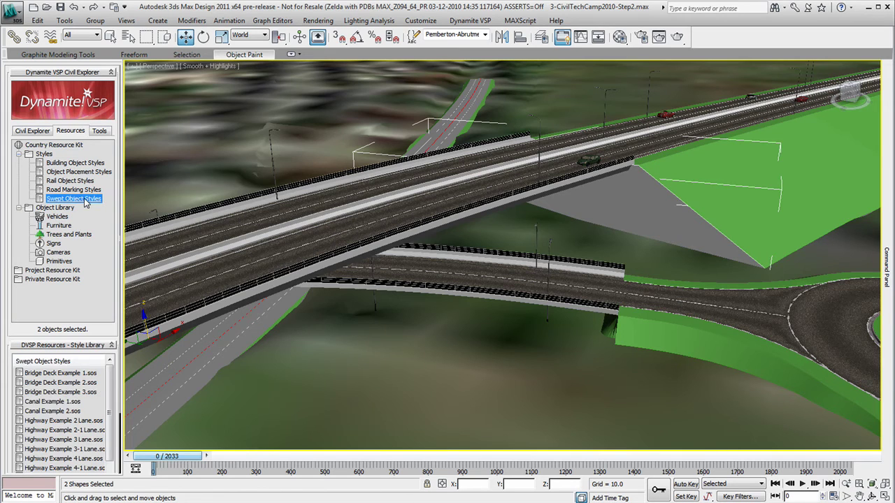
pyautogui.scroll(-2, 112, 381)
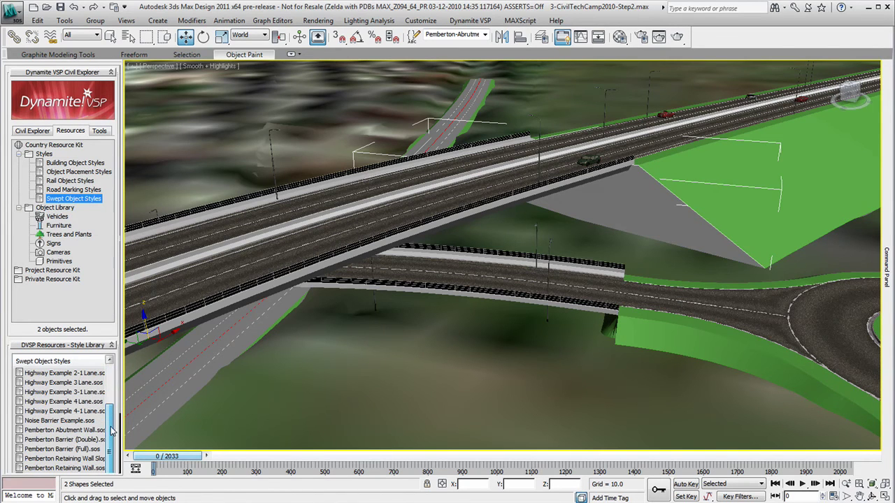
pyautogui.rightClick(82, 430)
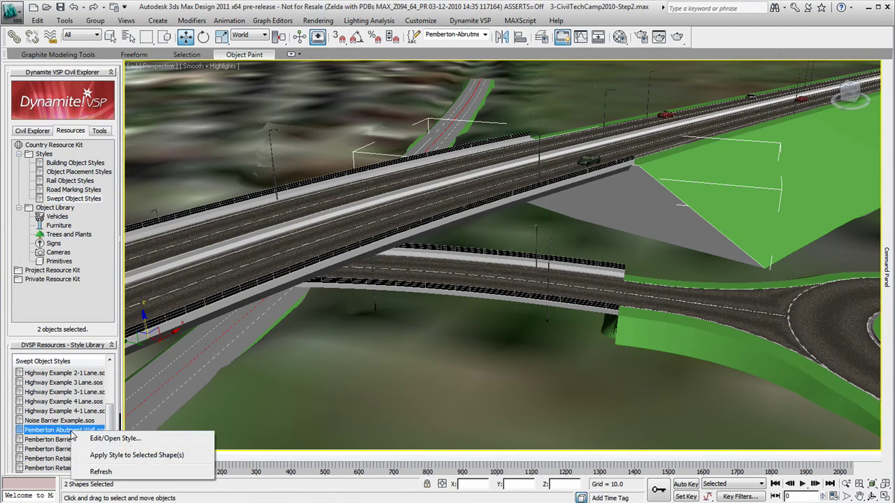
pyautogui.click(129, 455)
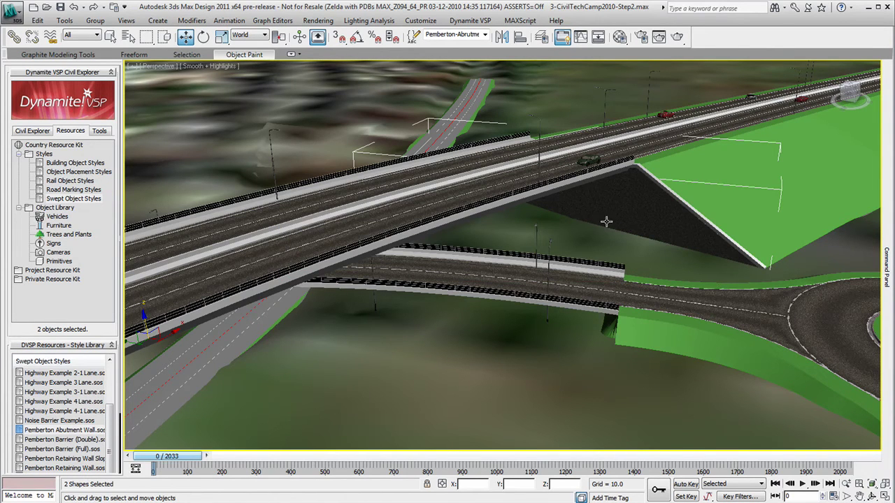
# Step: Select the shape along the long side of the embankment and apply the Pemberton Retaining Wall.sos style to it
pyautogui.keyDown('alt'); pyautogui.moveTo(318, 369); pyautogui.dragTo(499, 383, button='middle'); pyautogui.keyUp('alt')
pyautogui.click(872, 496)
pyautogui.moveTo(469, 294); pyautogui.dragTo(504, 226)
pyautogui.rightClick(504, 227)
pyautogui.click(504, 226)
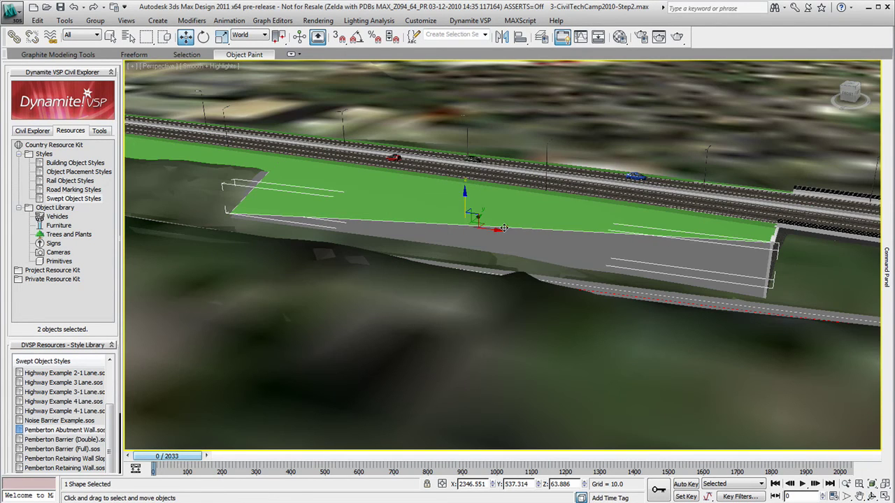
pyautogui.click(61, 469)
pyautogui.rightClick(60, 472)
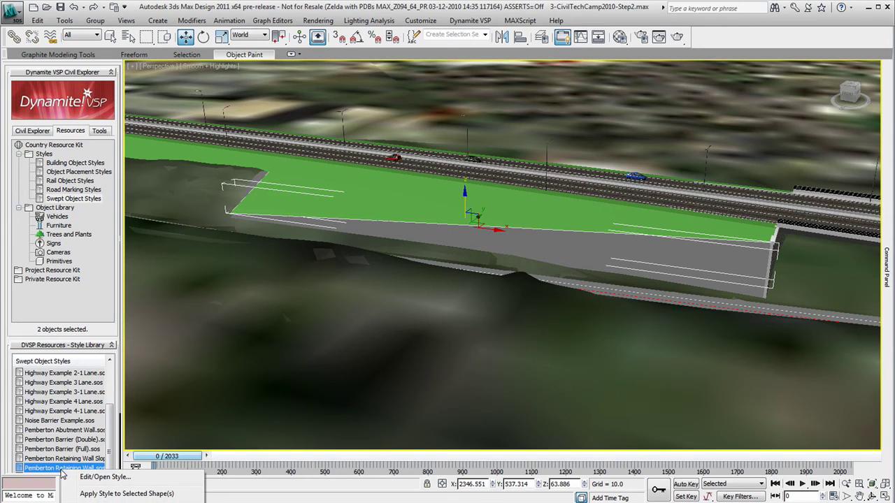
pyautogui.click(115, 497)
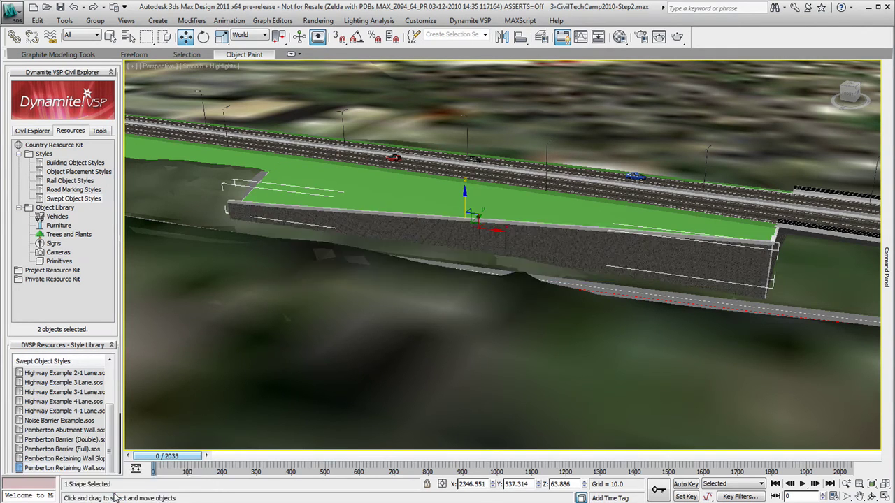
# Step: Select the shape along the short far end of the embankment and apply the sloped Pemberton Retaining Wall style to it
pyautogui.click(249, 192)
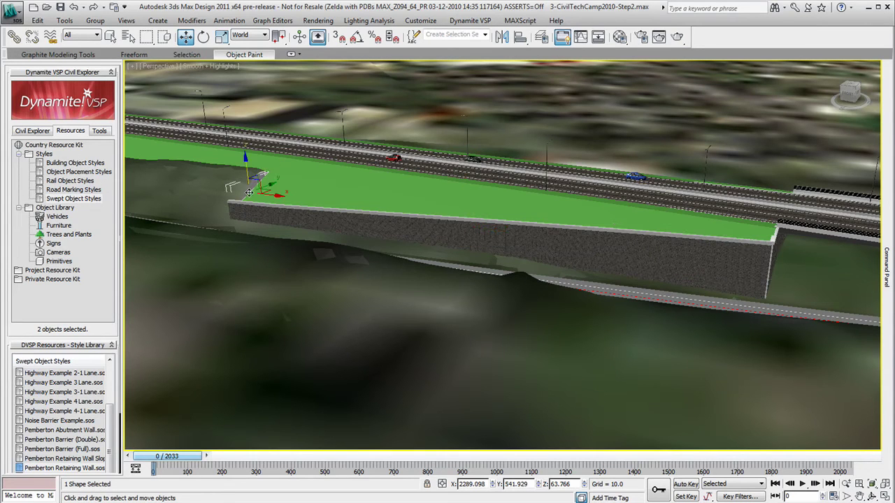
pyautogui.click(85, 460)
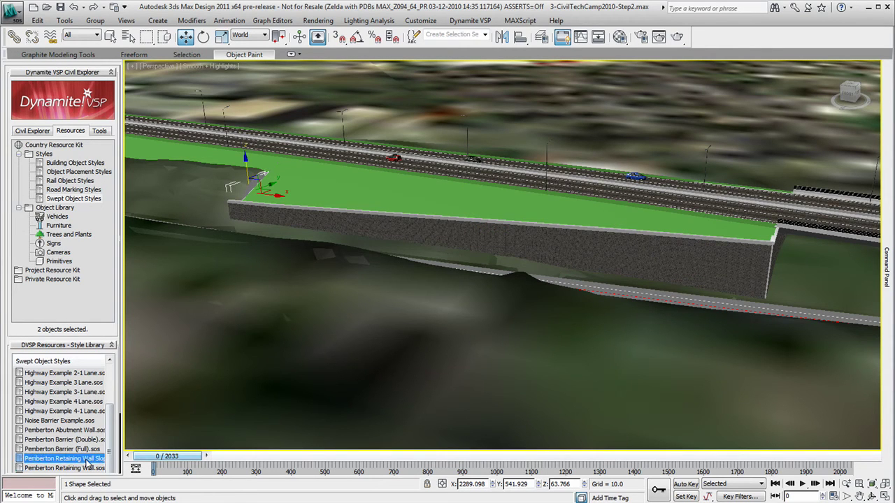
pyautogui.rightClick(87, 462)
pyautogui.click(124, 482)
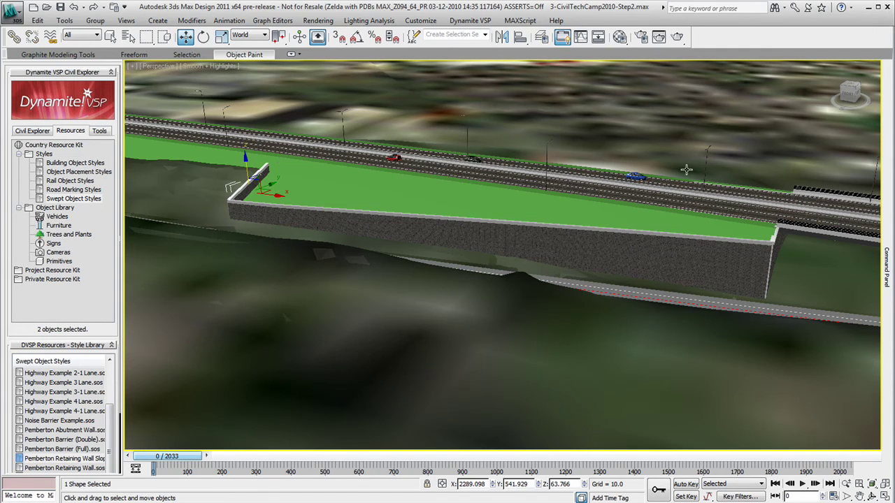
pyautogui.click(469, 22)
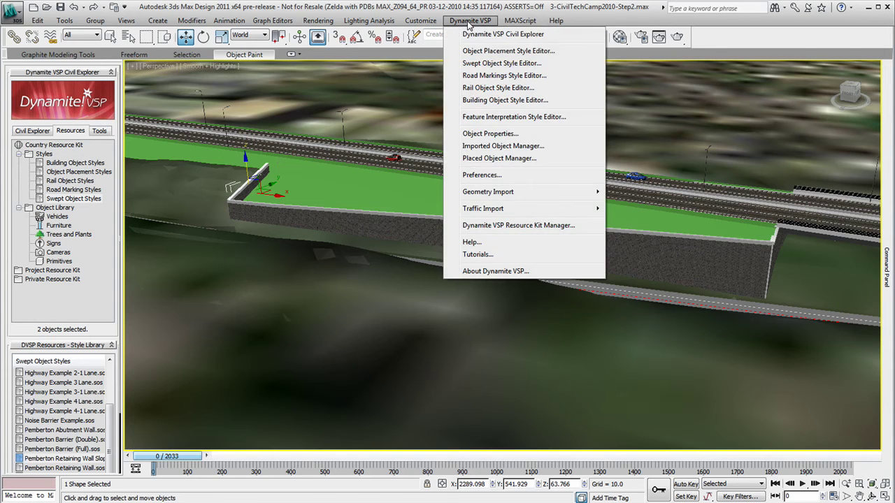
pyautogui.click(469, 23)
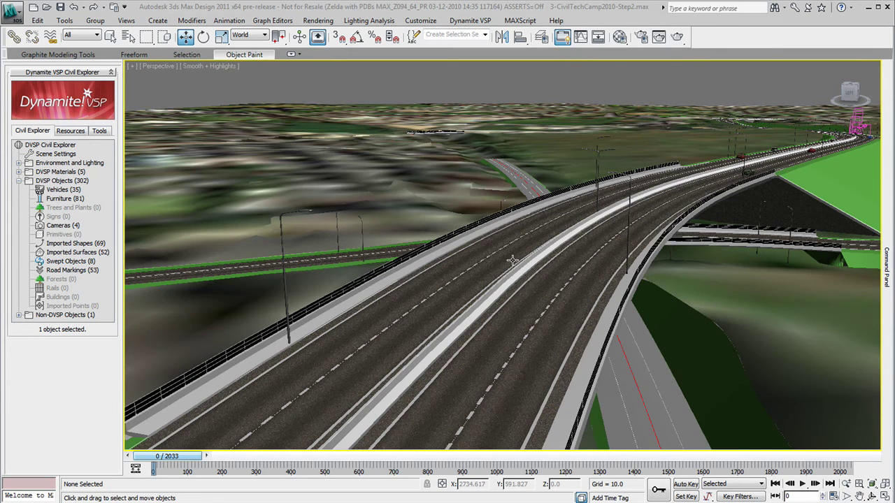
# Step: Select the Verge Guard Left shape through its named selection set and place an instant rail object along it
pyautogui.click(484, 35)
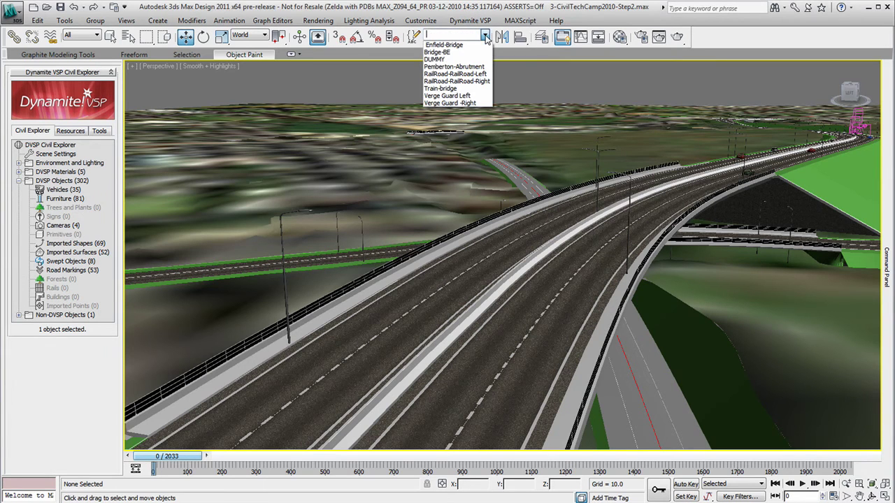
pyautogui.click(470, 95)
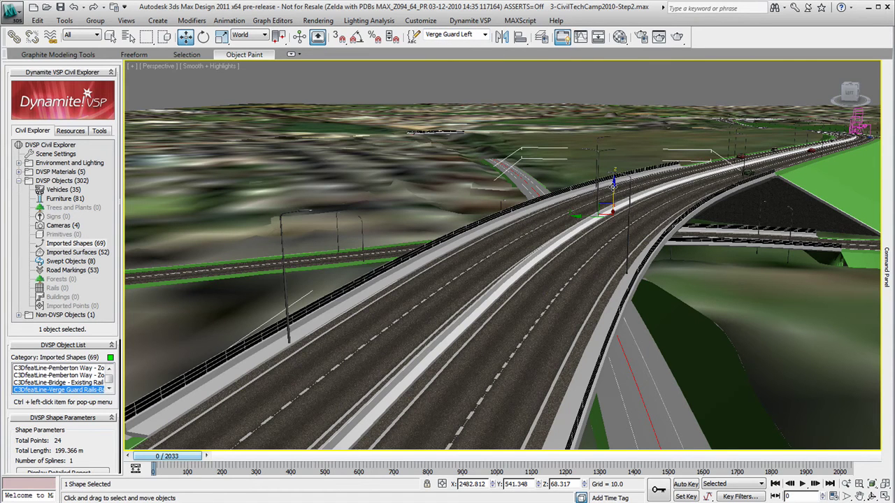
pyautogui.moveTo(612, 185); pyautogui.dragTo(551, 207)
pyautogui.moveTo(87, 397); pyautogui.dragTo(55, 277)
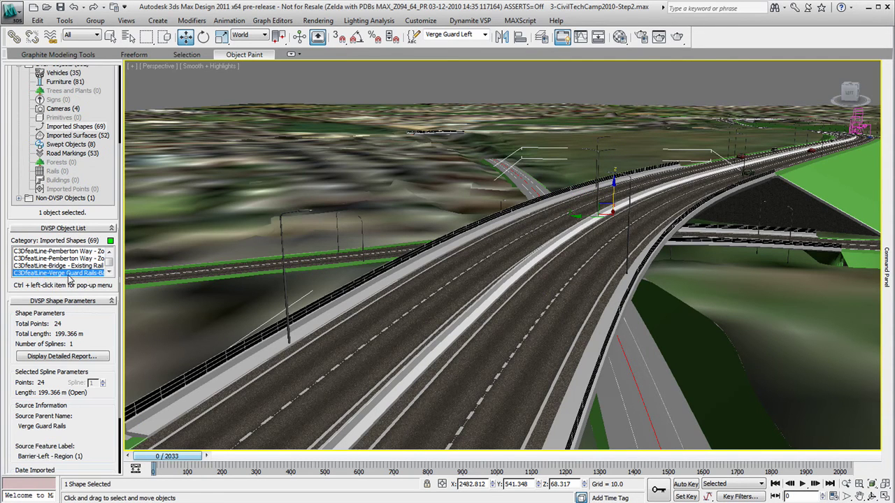
pyautogui.keyDown('ctrl'); pyautogui.click(69, 275); pyautogui.keyUp('ctrl')
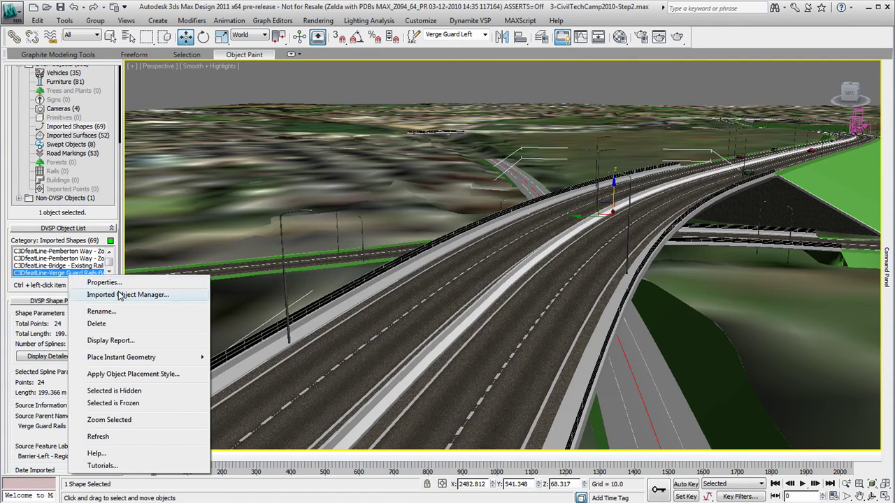
pyautogui.moveTo(114, 358)
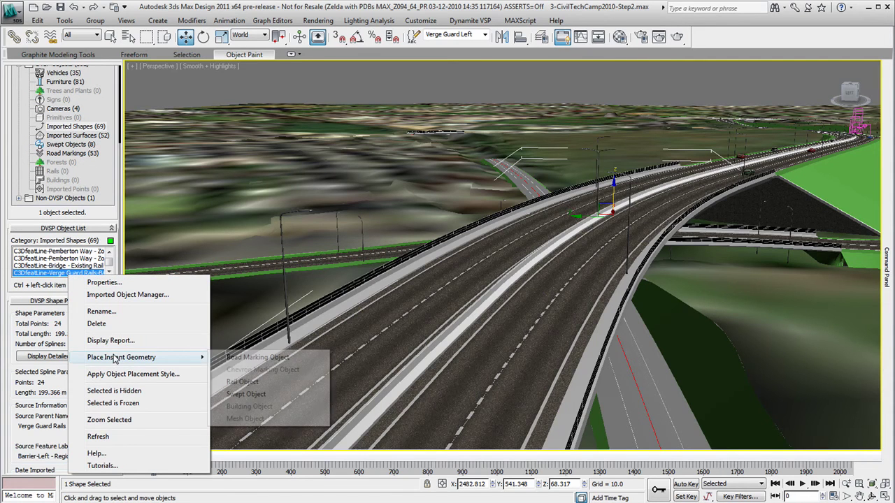
pyautogui.click(254, 384)
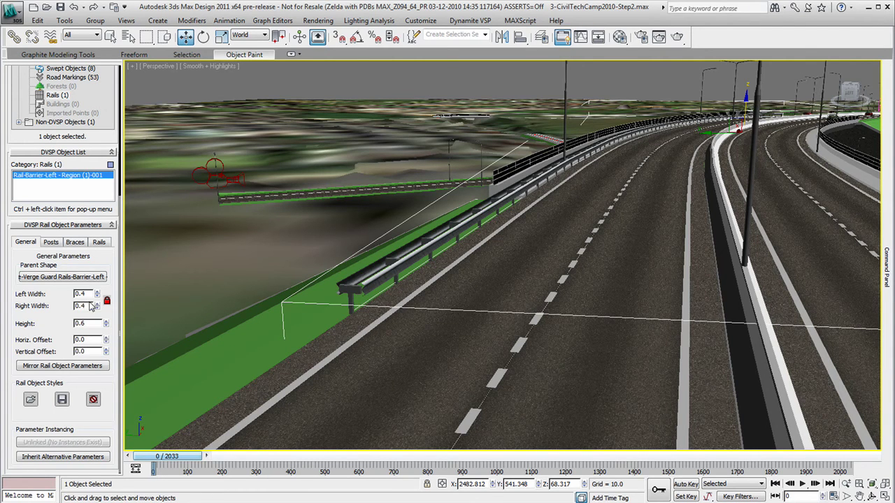
# Step: Set the left barrier's left width to 0.18 and right width to 0.62, and turn off its left rail
pyautogui.moveTo(96, 295); pyautogui.dragTo(118, 316)
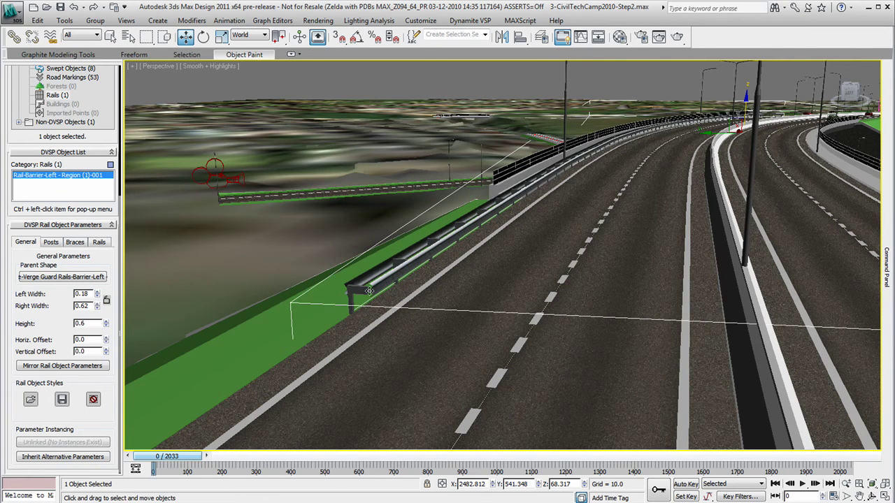
pyautogui.click(98, 242)
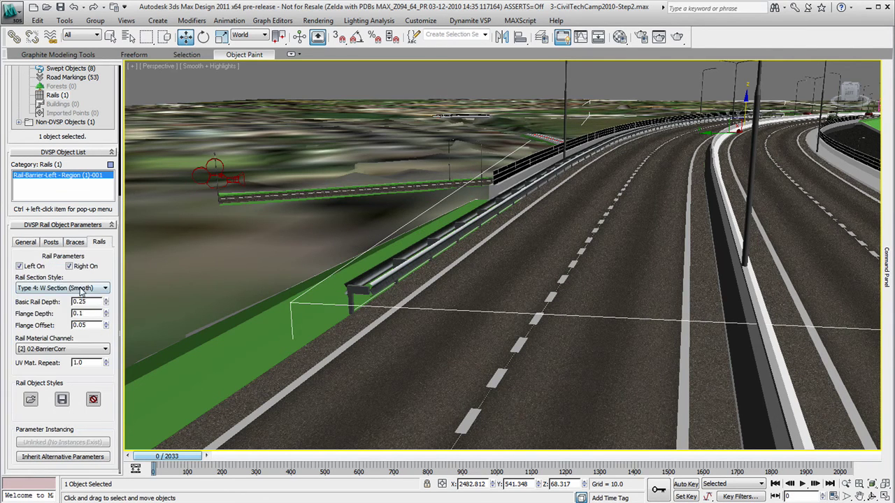
pyautogui.click(19, 266)
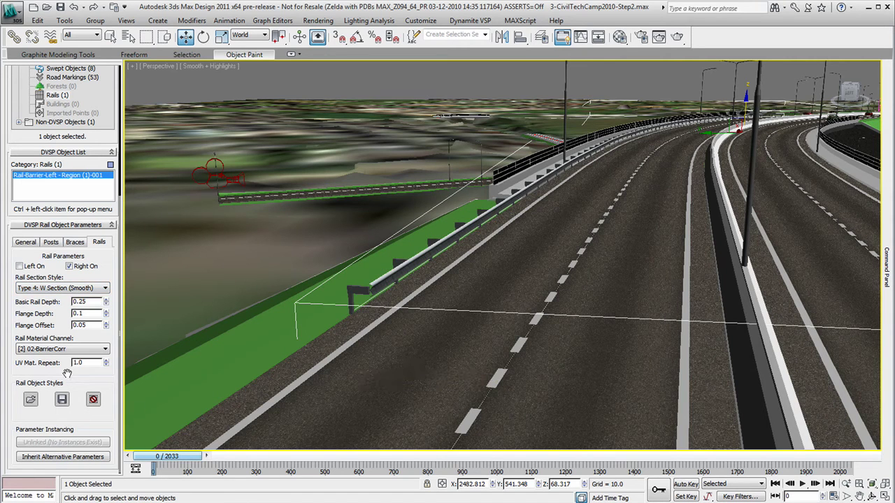
# Step: Set the left barrier's horizontal offset to 0.58 and save its rail object style over test.ros
pyautogui.click(28, 243)
pyautogui.moveTo(106, 341); pyautogui.dragTo(107, 302)
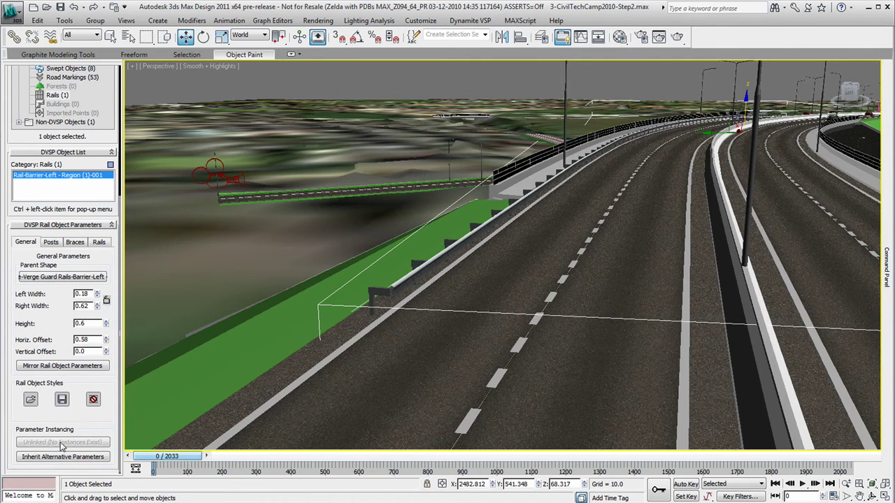
pyautogui.click(62, 400)
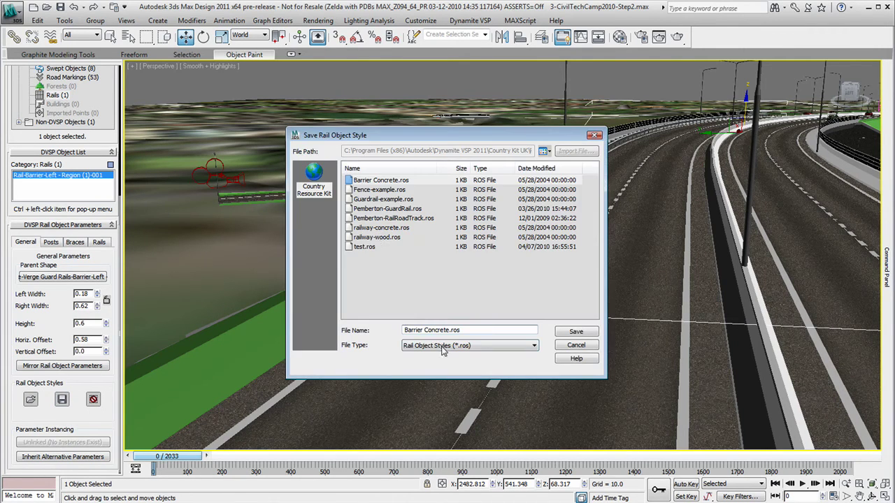
pyautogui.click(363, 247)
pyautogui.click(576, 333)
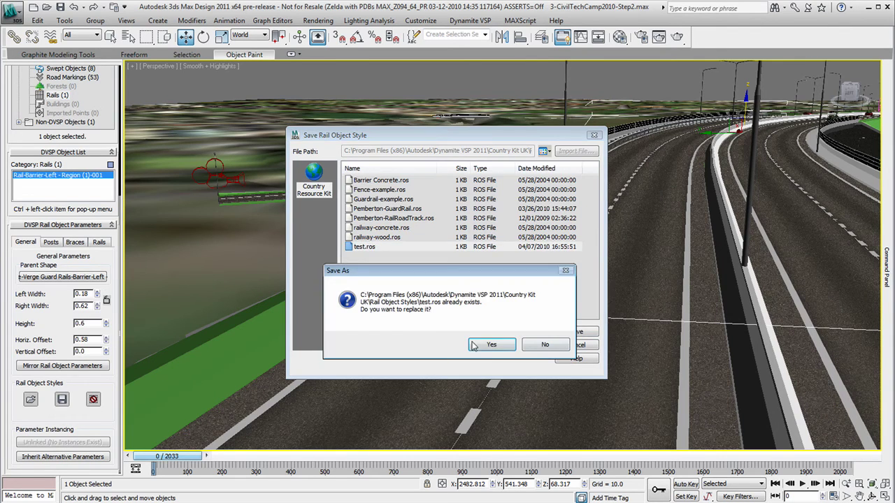
pyautogui.click(490, 353)
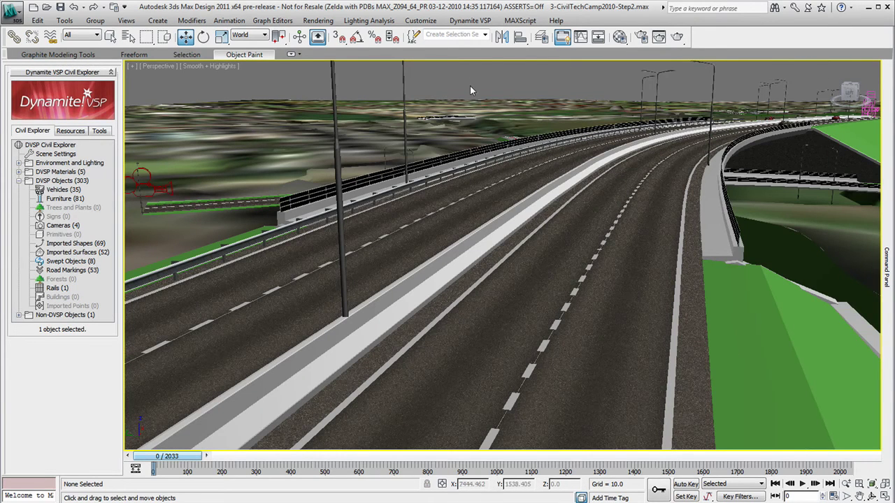
# Step: Select the Verge Guard -Right shape through its named selection set and place an instant rail object along it
pyautogui.click(482, 35)
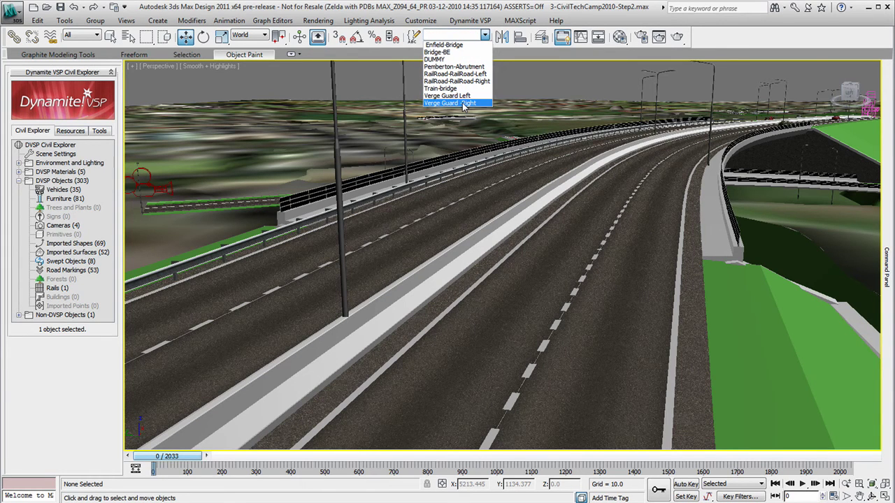
pyautogui.click(461, 104)
pyautogui.keyDown('ctrl'); pyautogui.click(62, 391); pyautogui.keyUp('ctrl')
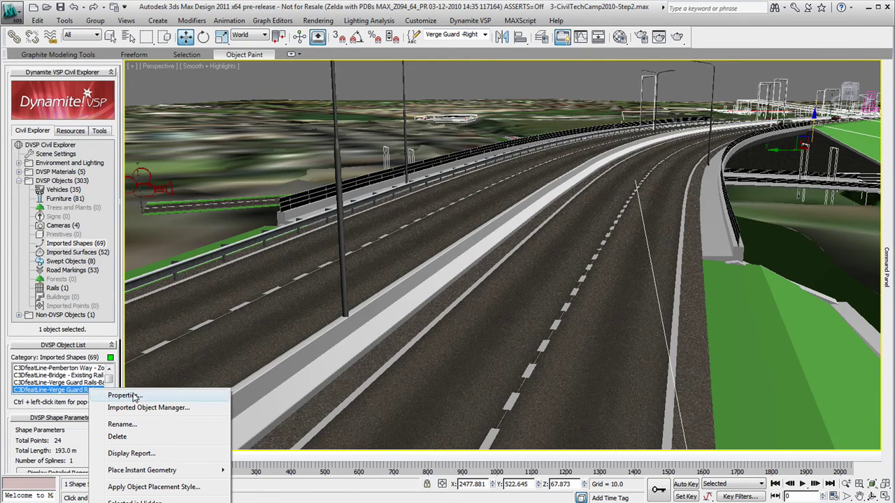
pyautogui.moveTo(137, 473)
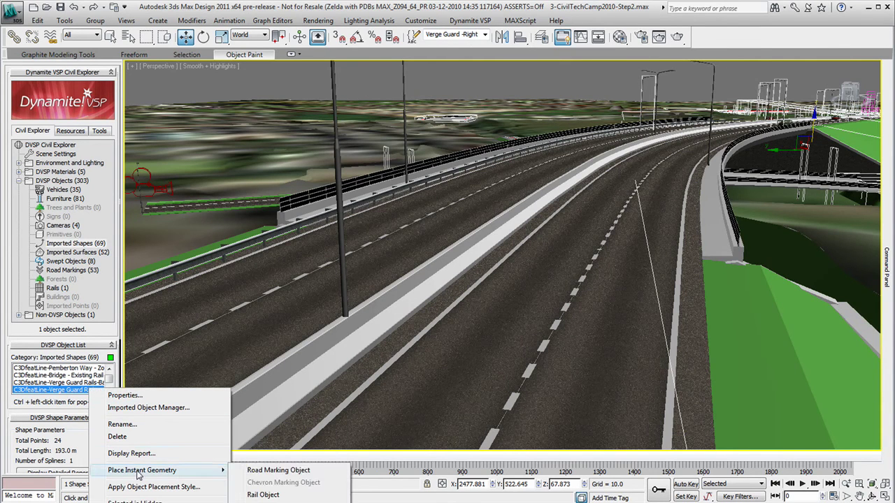
pyautogui.click(262, 494)
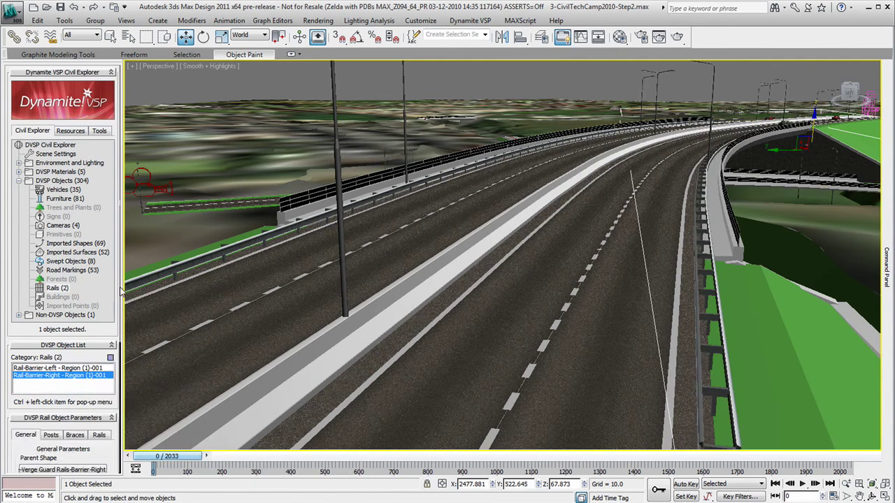
# Step: Load the test.ros rail object style onto the right barrier and mirror its rail object parameters
pyautogui.click(30, 405)
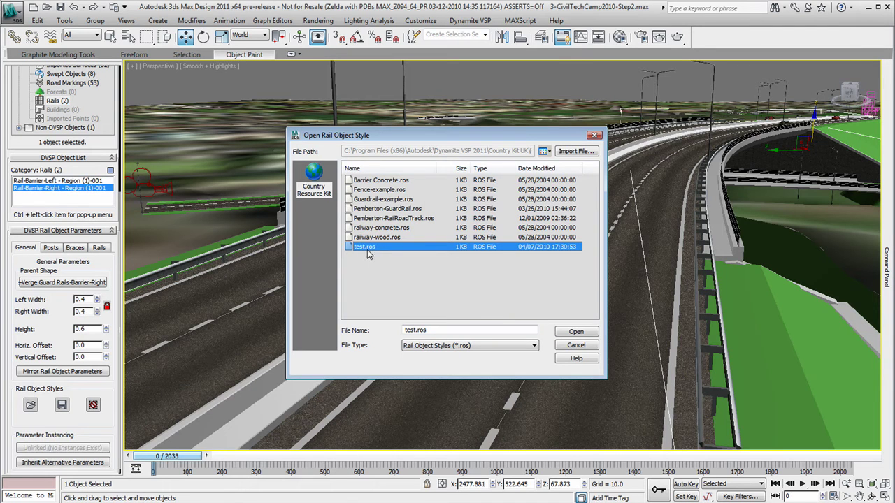
pyautogui.click(576, 333)
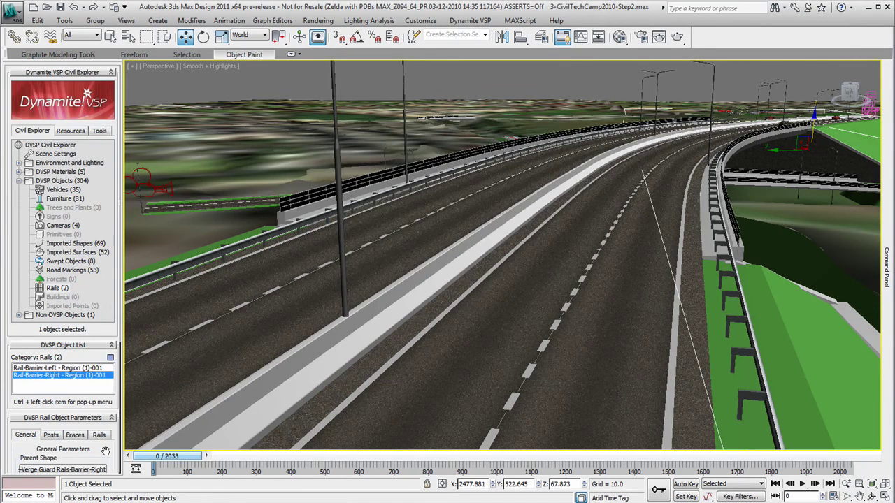
pyautogui.scroll(-5, 106, 451)
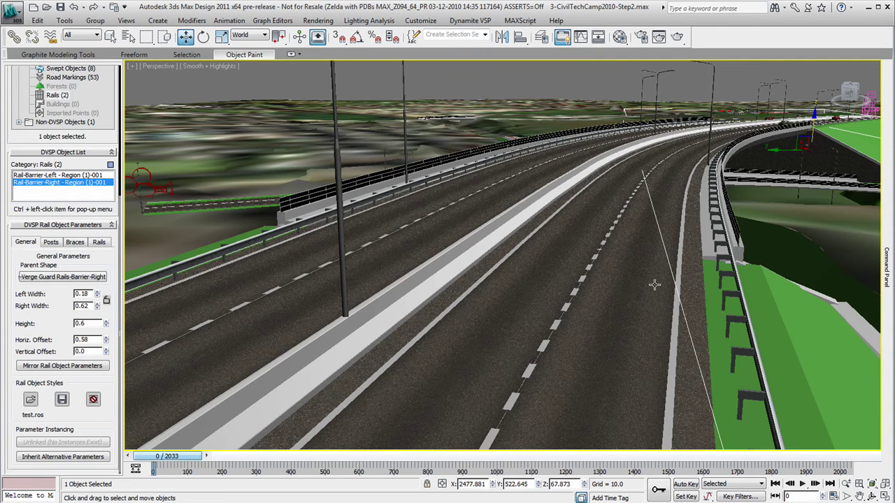
pyautogui.click(62, 366)
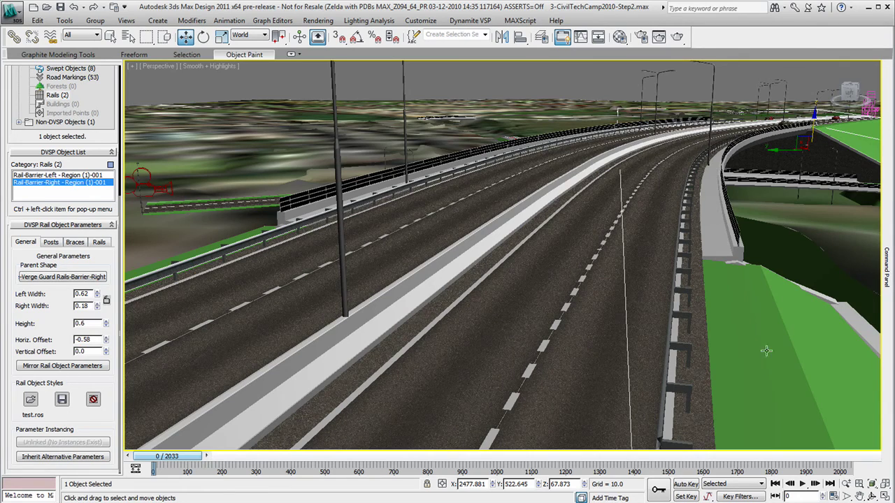
pyautogui.click(872, 496)
pyautogui.moveTo(448, 302); pyautogui.dragTo(670, 351)
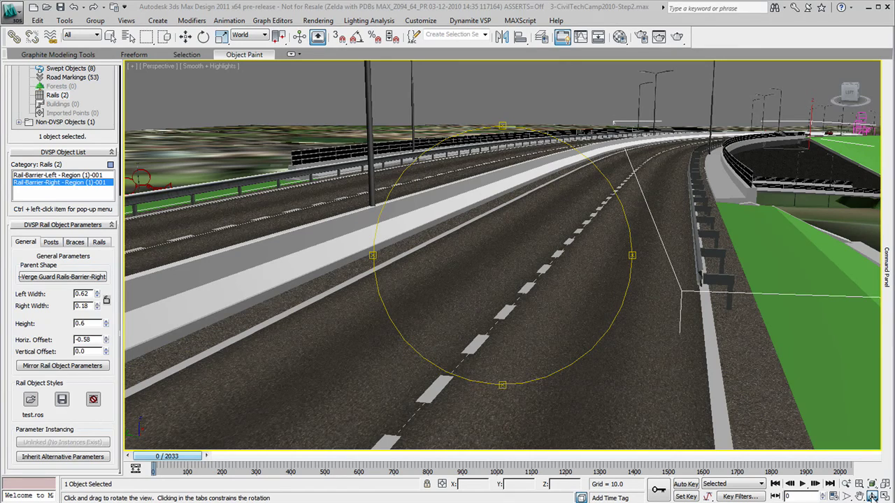
# Step: Select the RailRoad-RailRoad-Left shape under the viaduct through its named selection set and place an instant rail object along it
pyautogui.moveTo(504, 311); pyautogui.dragTo(372, 235)
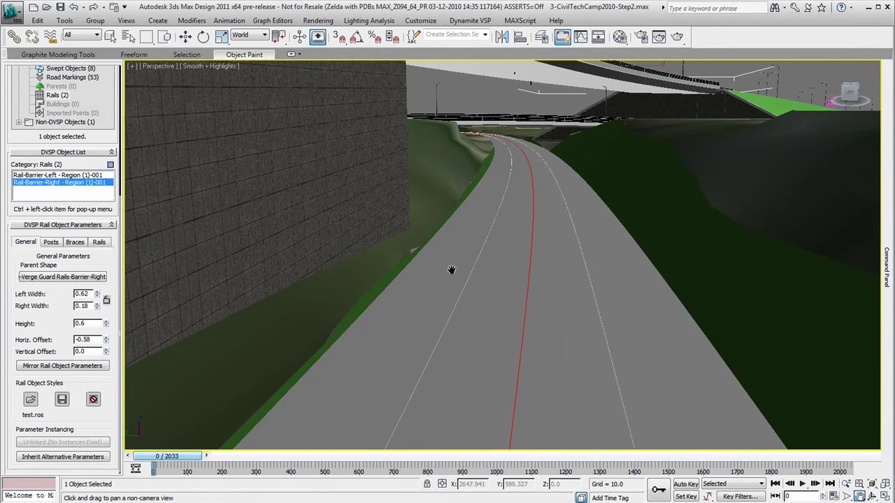
pyautogui.click(485, 35)
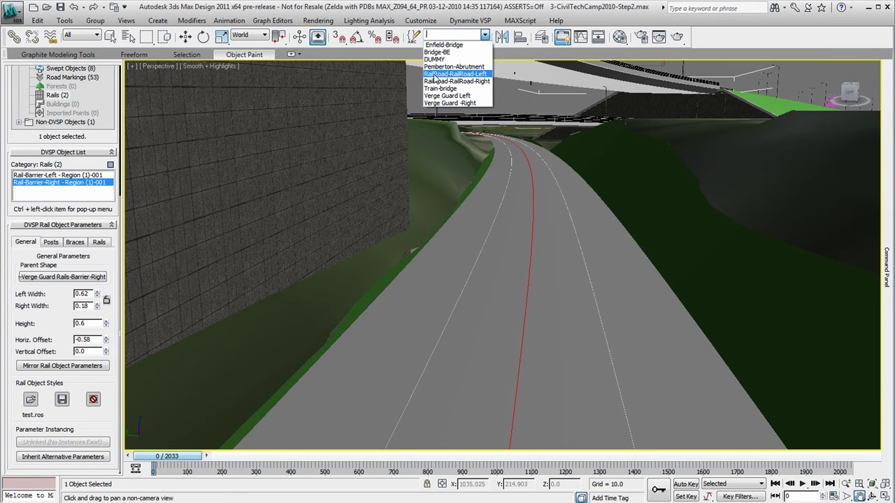
pyautogui.click(456, 73)
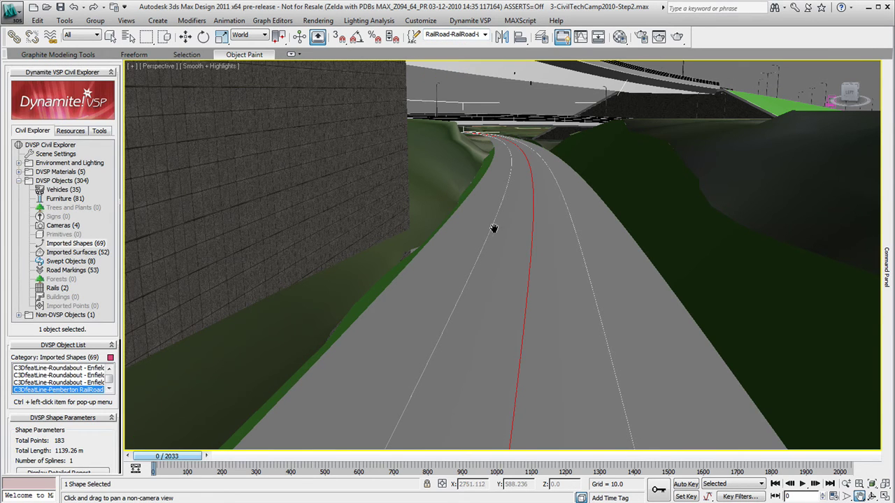
pyautogui.press('F3')
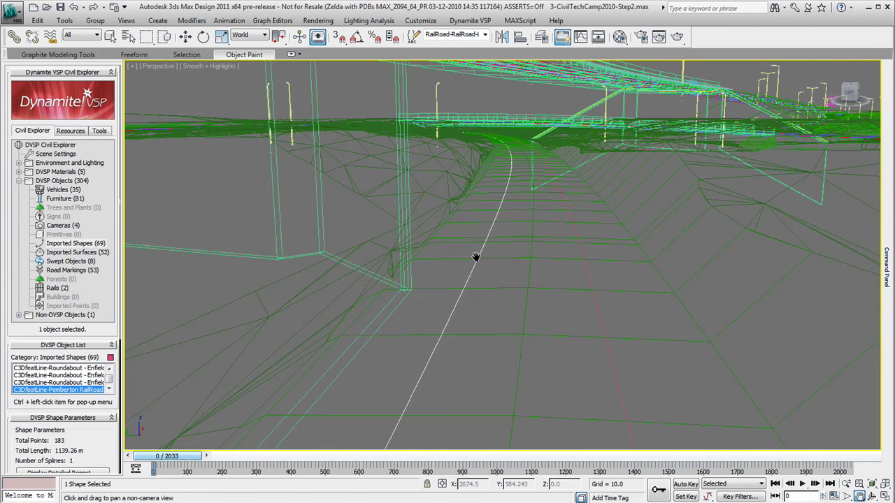
pyautogui.press('F3')
pyautogui.keyDown('ctrl'); pyautogui.click(82, 390); pyautogui.keyUp('ctrl')
pyautogui.moveTo(137, 474)
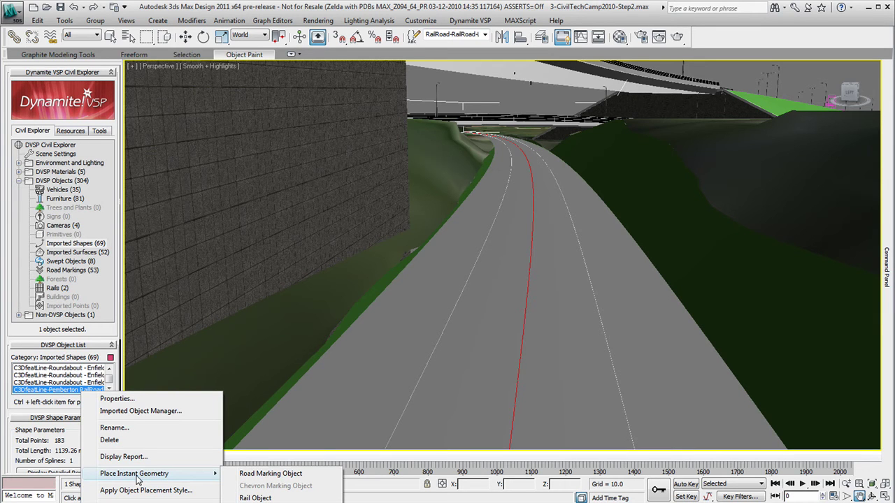
pyautogui.click(256, 497)
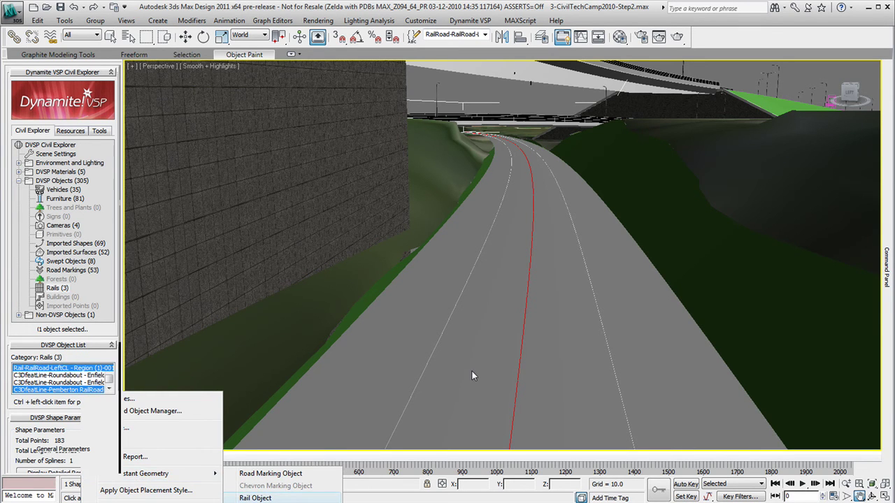
# Step: Set the post material channel of the left railroad track to 05-SlprWood
pyautogui.moveTo(113, 428); pyautogui.dragTo(103, 260)
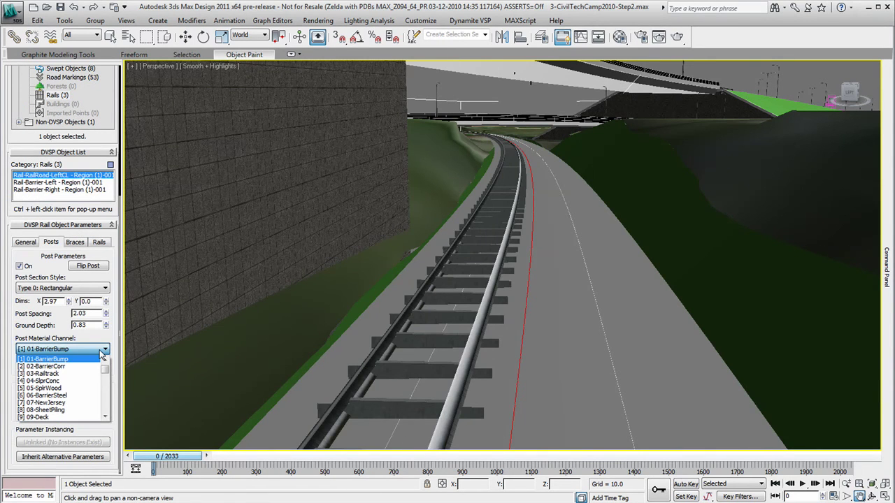
pyautogui.click(43, 388)
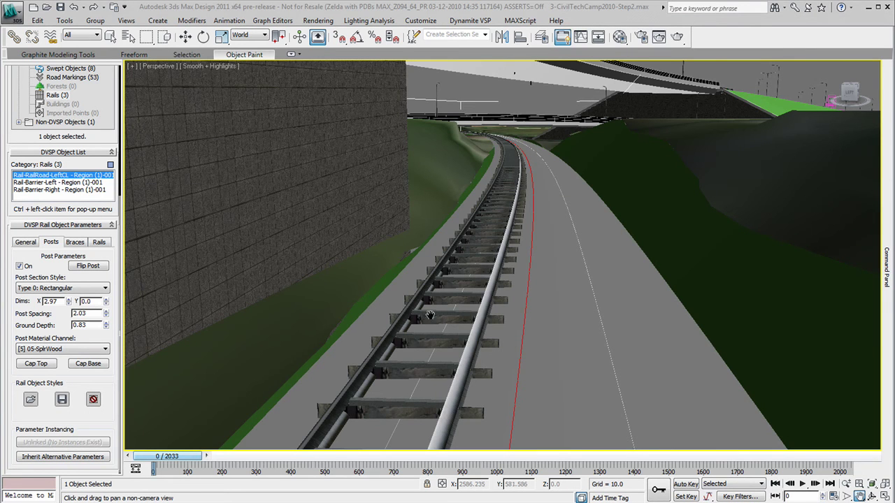
# Step: Load the Pemberton-RailRoadTrack.ros rail object style onto the left railroad track
pyautogui.click(30, 399)
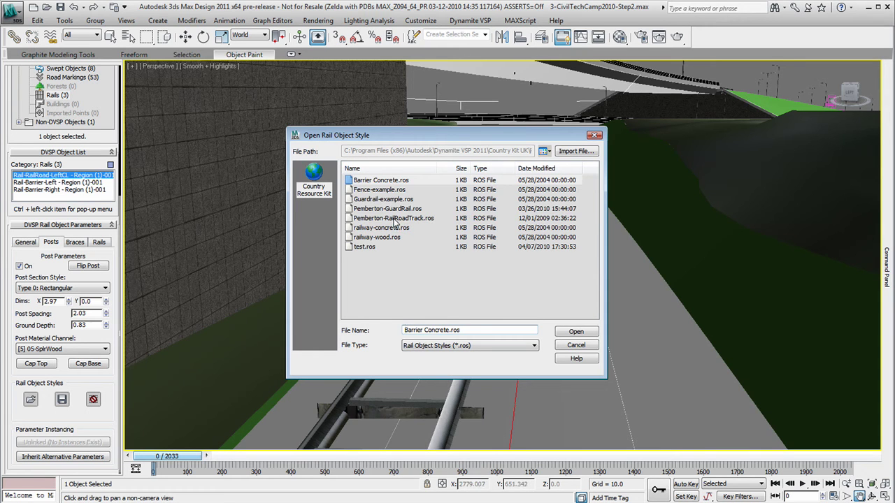
pyautogui.click(394, 223)
pyautogui.click(568, 334)
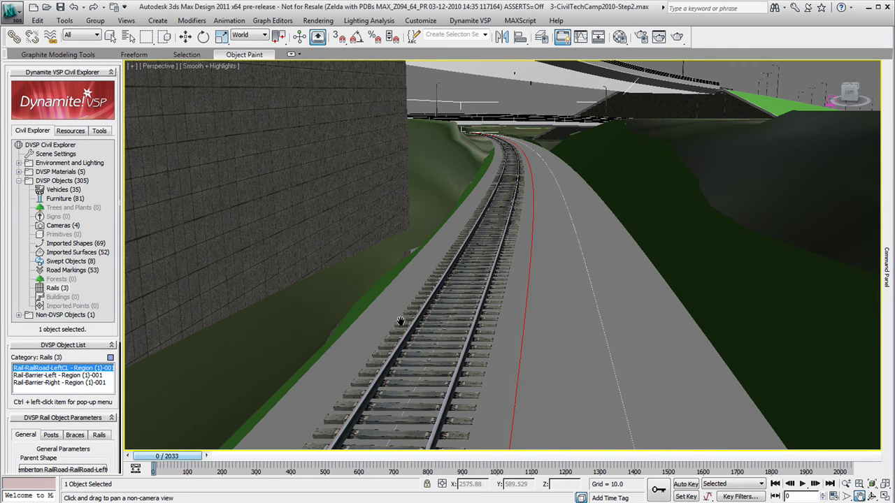
# Step: Select the right railroad centreline shape and apply the Pemberton-RailRoadTrack.ros rail object style from the country resource kit to it
pyautogui.click(605, 341)
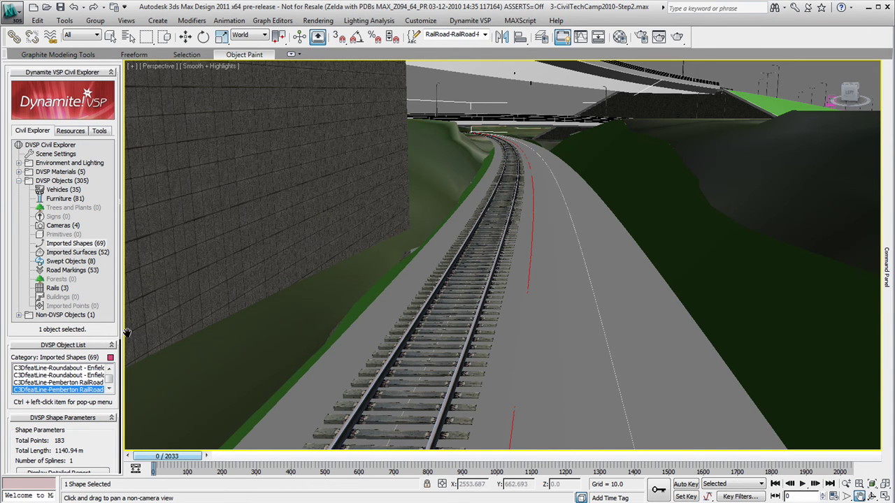
pyautogui.click(71, 131)
pyautogui.click(68, 181)
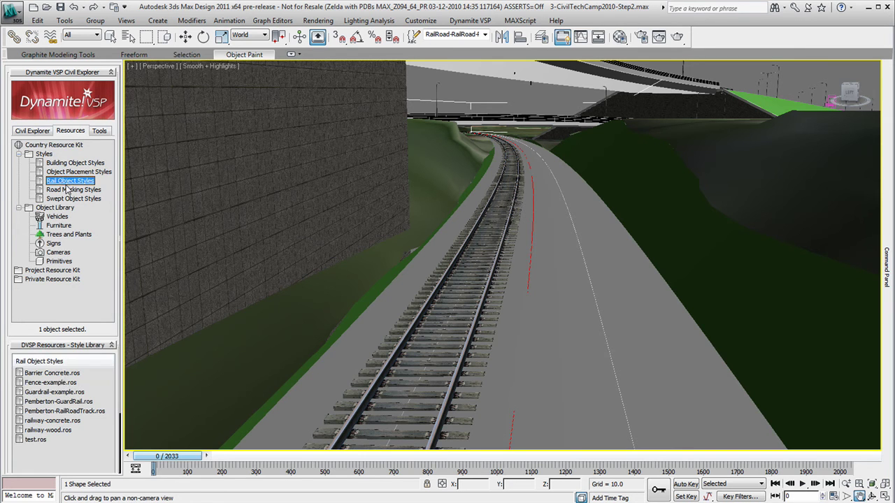
pyautogui.rightClick(70, 412)
pyautogui.click(125, 436)
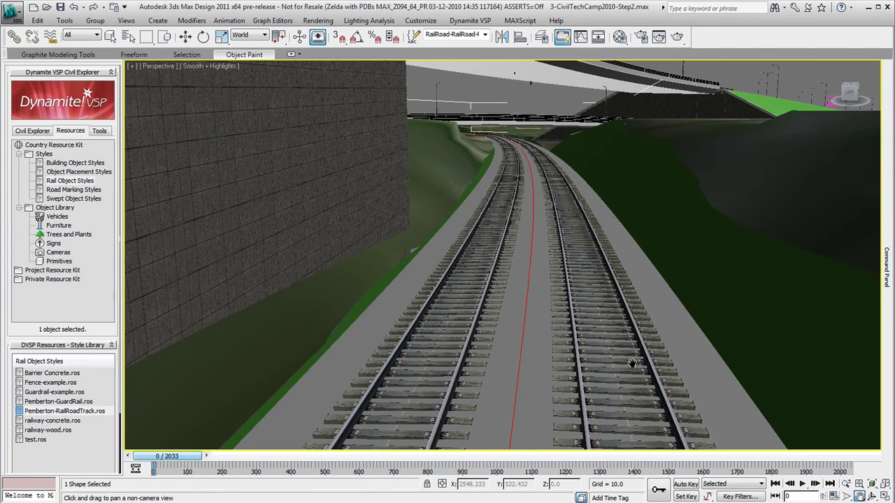
# Step: Switch the perspective viewport to the Came-035mm Lens-002 camera view
pyautogui.press('c')
pyautogui.click(447, 183)
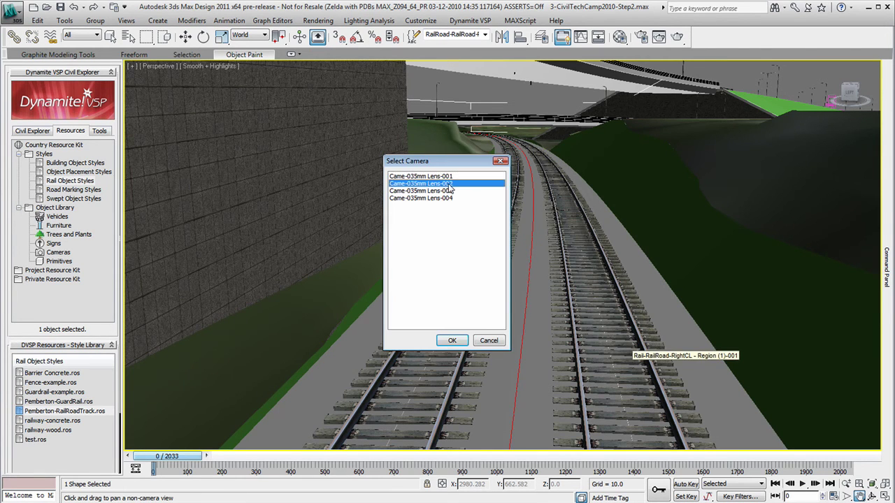
pyautogui.click(452, 340)
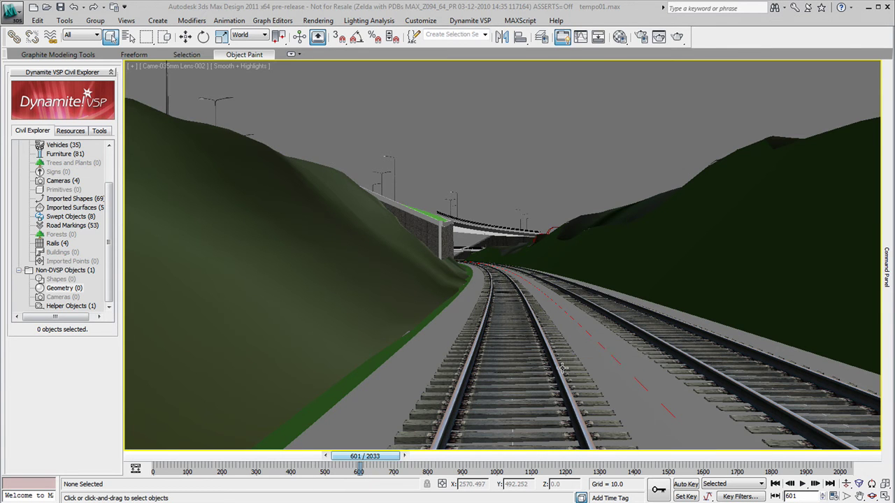
pyautogui.click(469, 20)
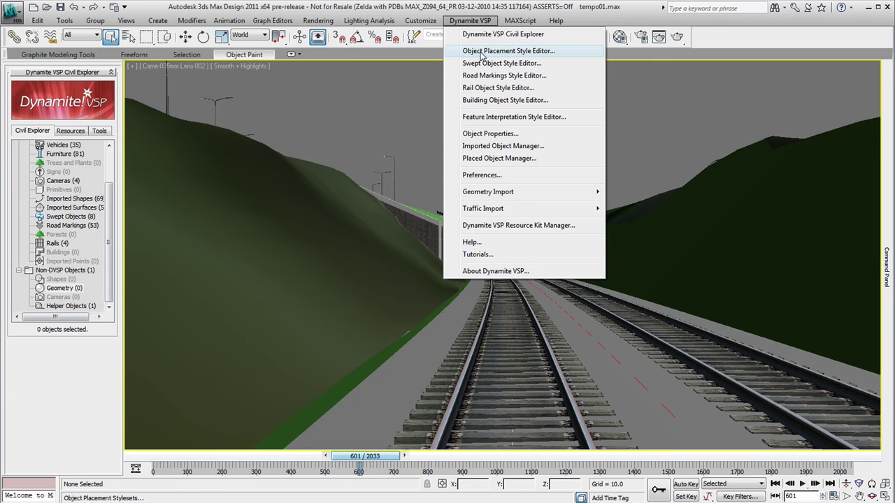
pyautogui.click(481, 56)
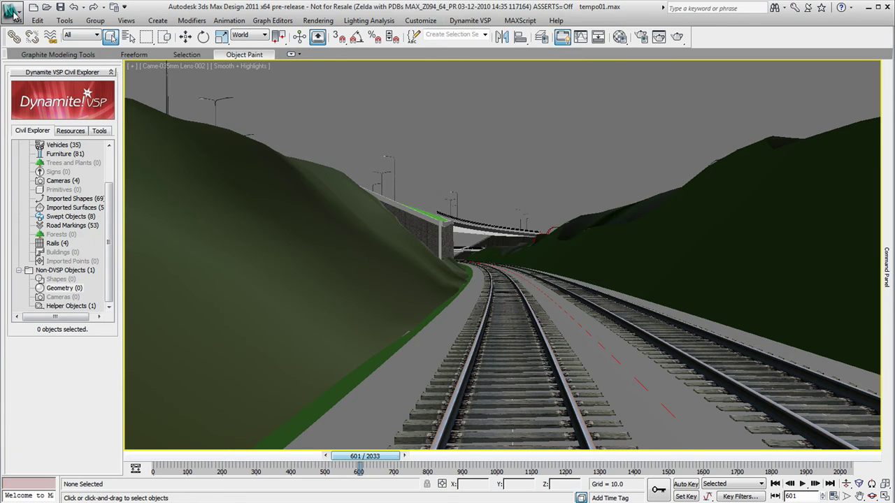
# Step: Open the scene file 5a-Train-TiedownCar-Step3.max from the scenes folder
pyautogui.click(14, 14)
pyautogui.click(39, 88)
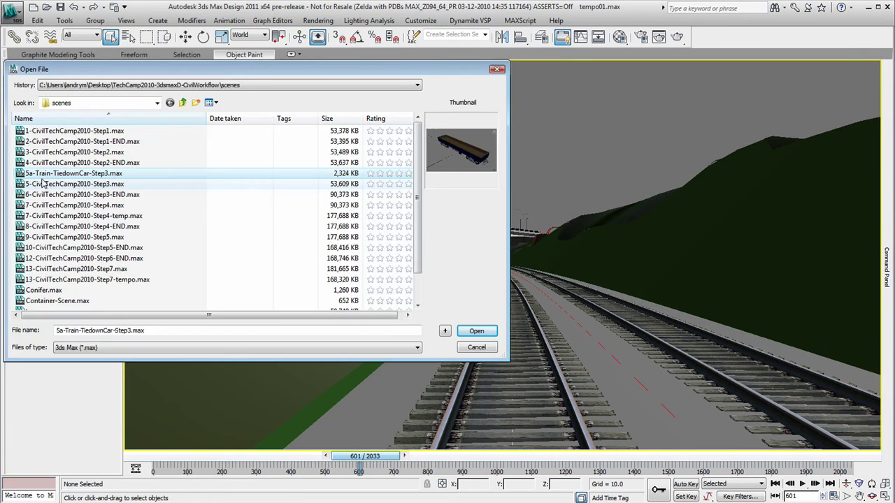
pyautogui.doubleClick(369, 206)
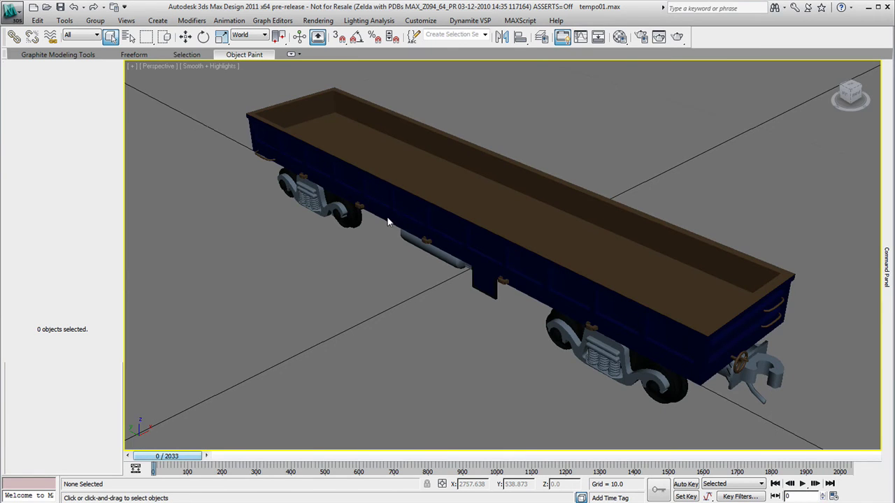
# Step: Examine the train car's mesh type, orientation and pivot coordinates in the perspective and top views
pyautogui.click(600, 184)
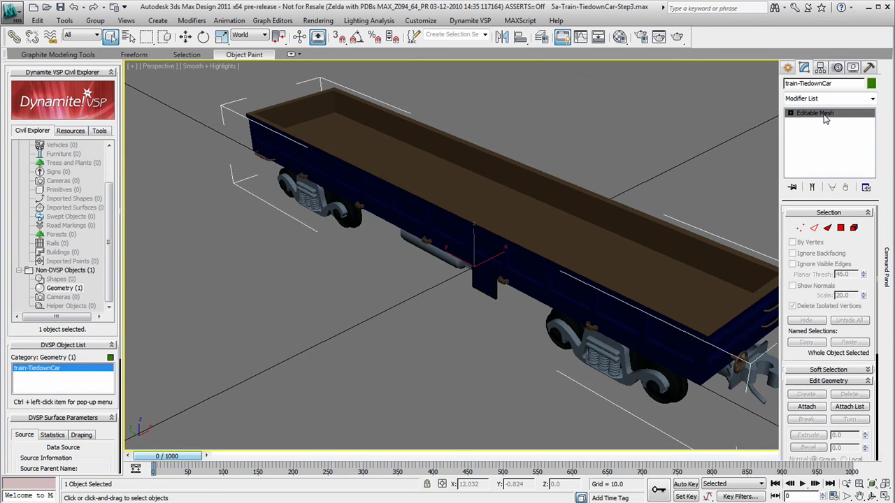
pyautogui.hotkey('ctrl', 'r')
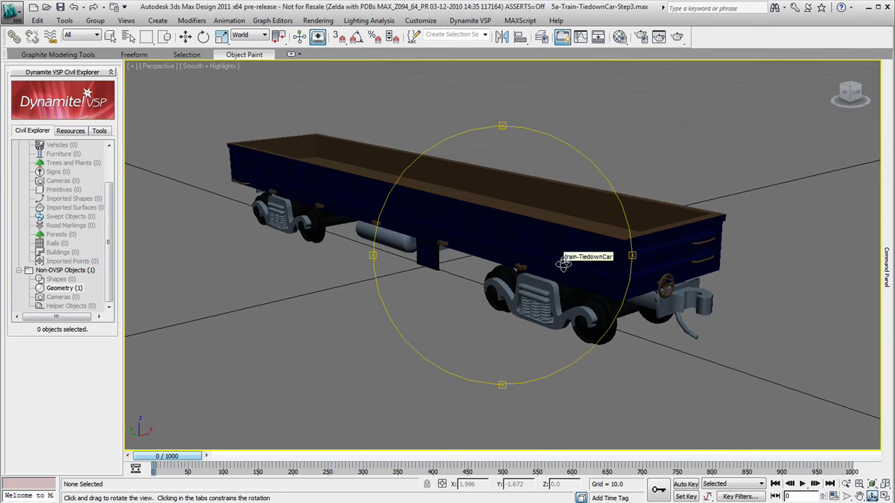
pyautogui.press('t')
pyautogui.press('z')
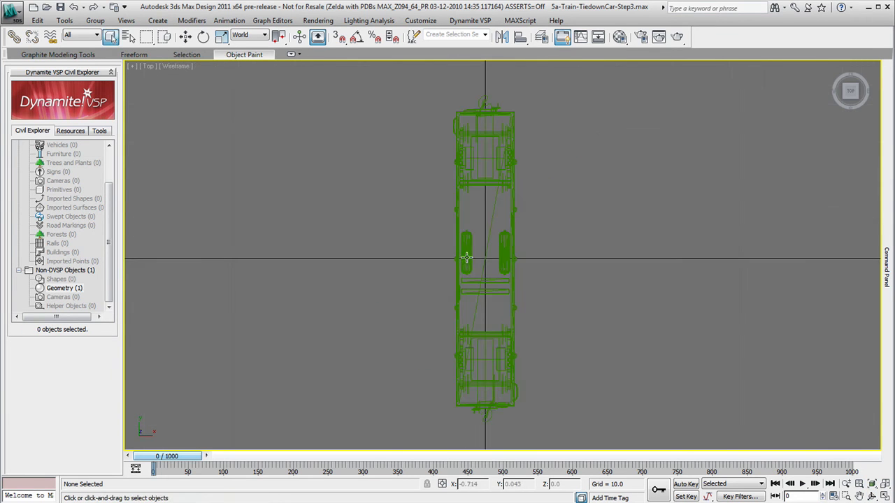
pyautogui.click(466, 256)
pyautogui.click(186, 37)
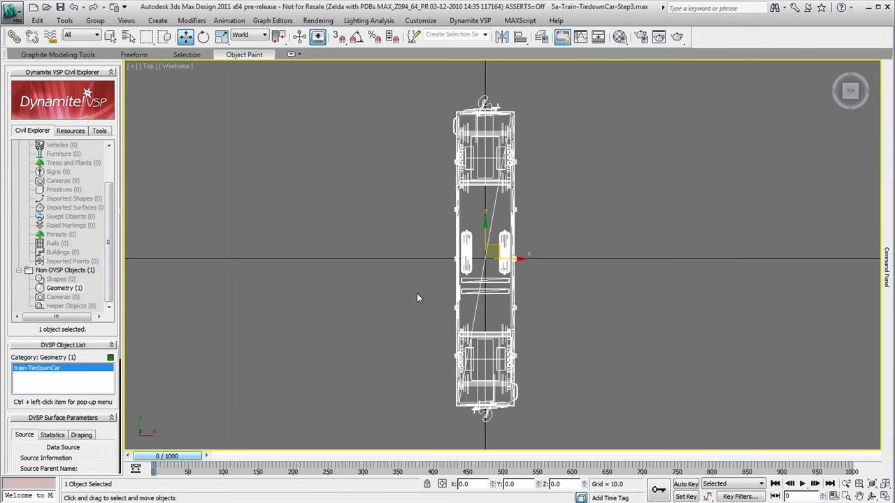
pyautogui.press('F12')
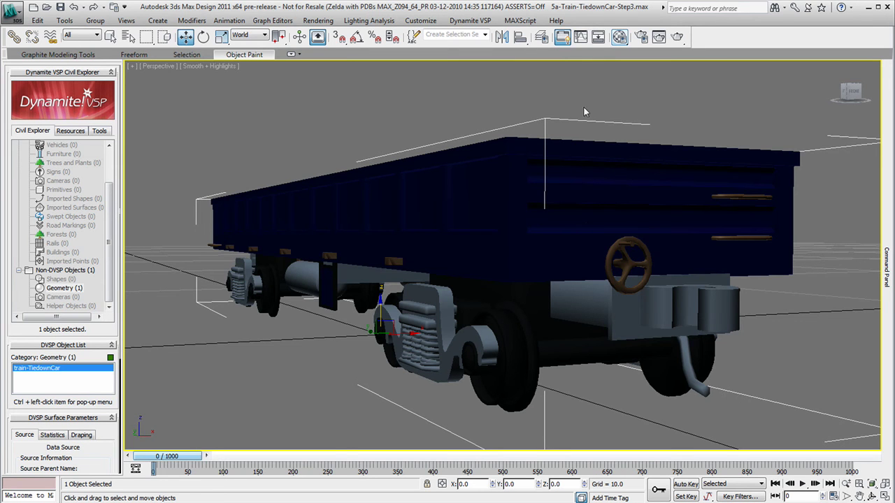
# Step: Replace the metalic-silver-paint material on the car's undercarriage with a brown material from the Autodesk Material Library
pyautogui.click(618, 39)
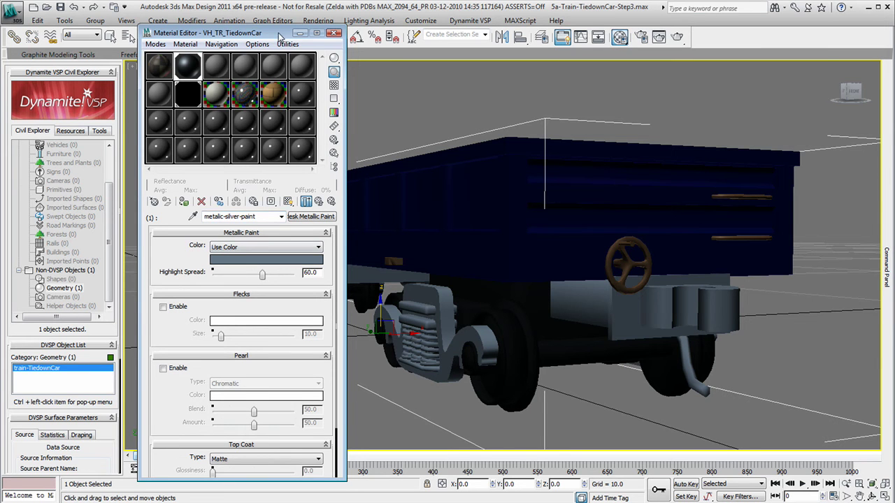
pyautogui.moveTo(281, 33); pyautogui.dragTo(282, 18)
pyautogui.scroll(-1, 336, 259)
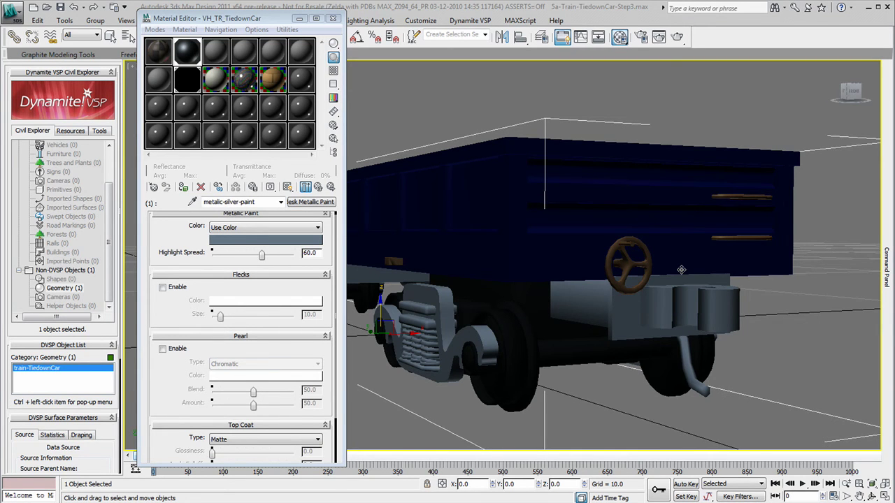
pyautogui.moveTo(736, 53); pyautogui.dragTo(739, 35)
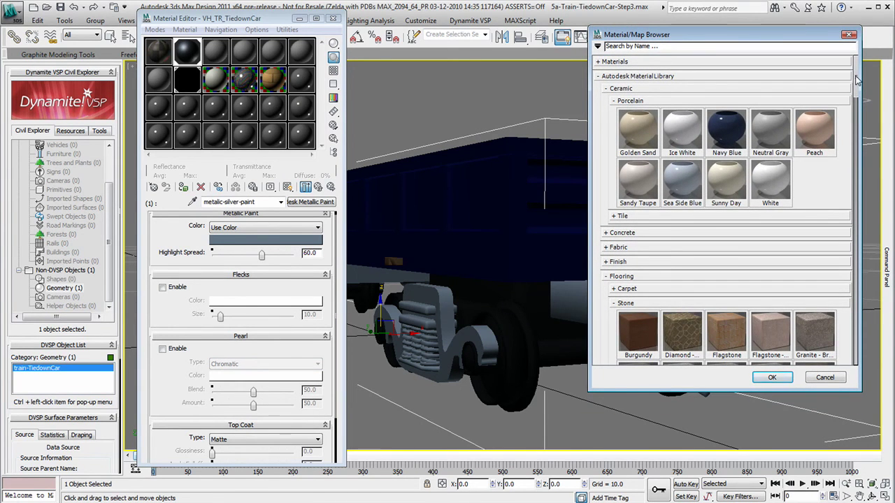
pyautogui.moveTo(858, 80); pyautogui.dragTo(859, 297)
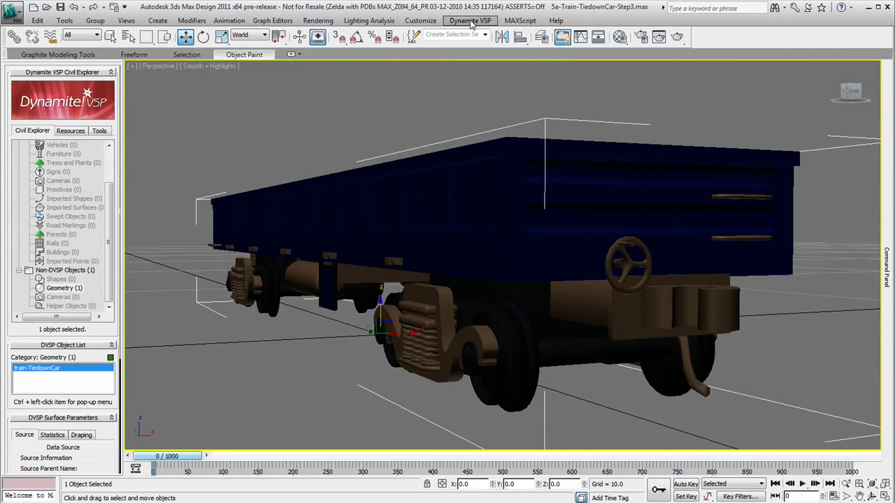
# Step: Open the Dynamite VSP Resource Kit Manager and show its vehicles library
pyautogui.click(470, 21)
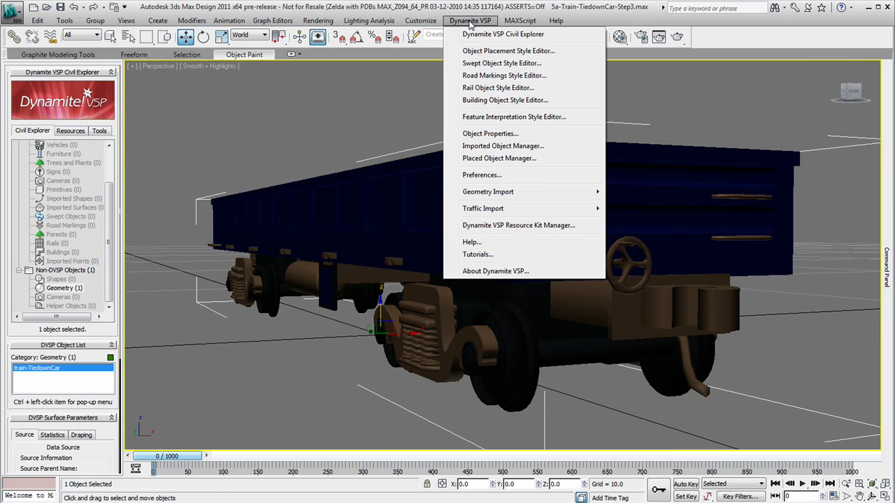
pyautogui.click(489, 225)
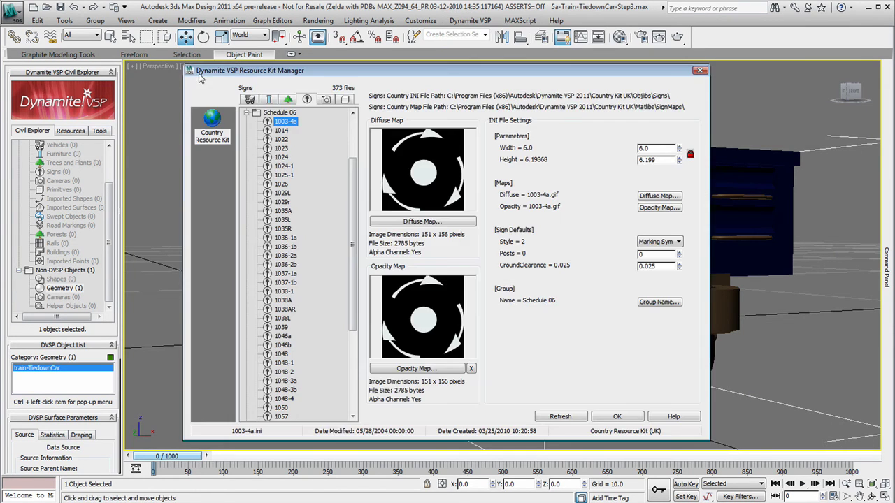
pyautogui.click(250, 100)
pyautogui.click(470, 21)
pyautogui.click(472, 56)
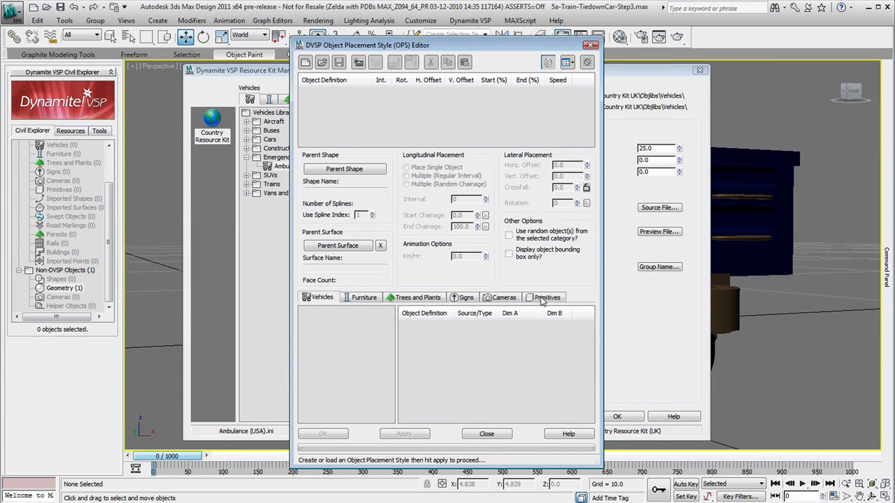
pyautogui.click(591, 46)
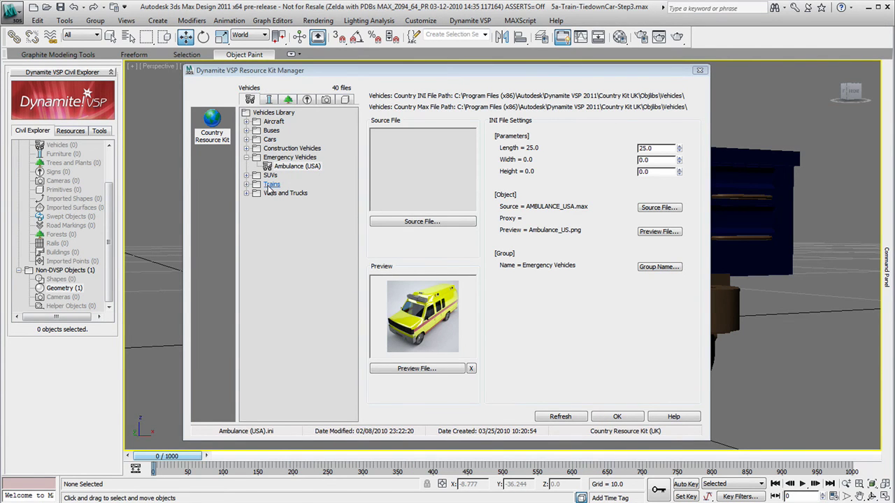
# Step: Review the vehicle definitions and previews in the Trains group, from Train-Cargo_Box through to Train-TiedownCar
pyautogui.doubleClick(271, 185)
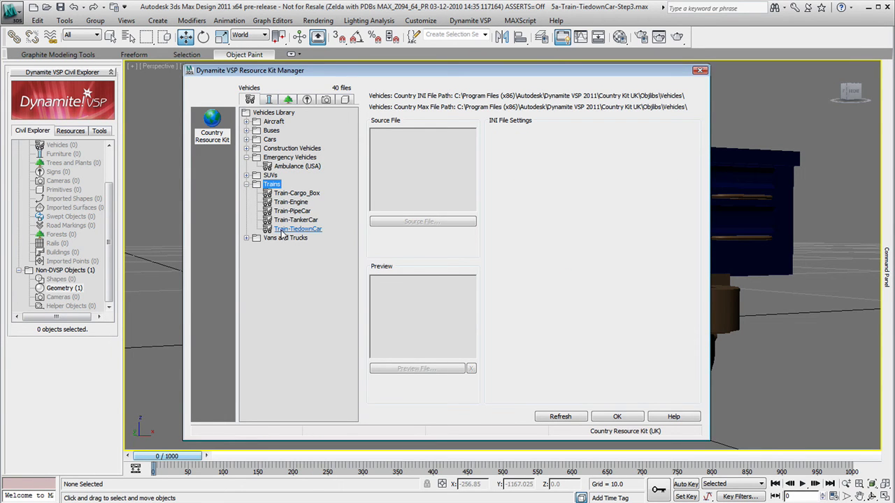
pyautogui.click(297, 193)
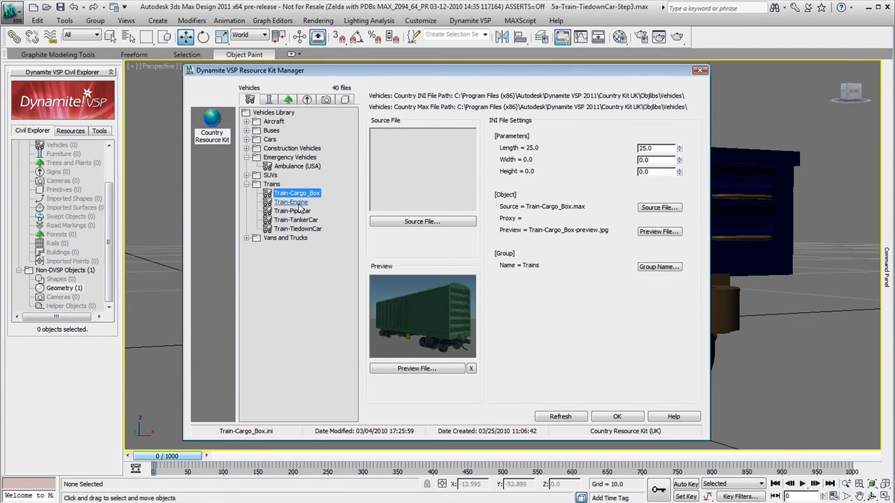
pyautogui.click(299, 202)
pyautogui.click(300, 212)
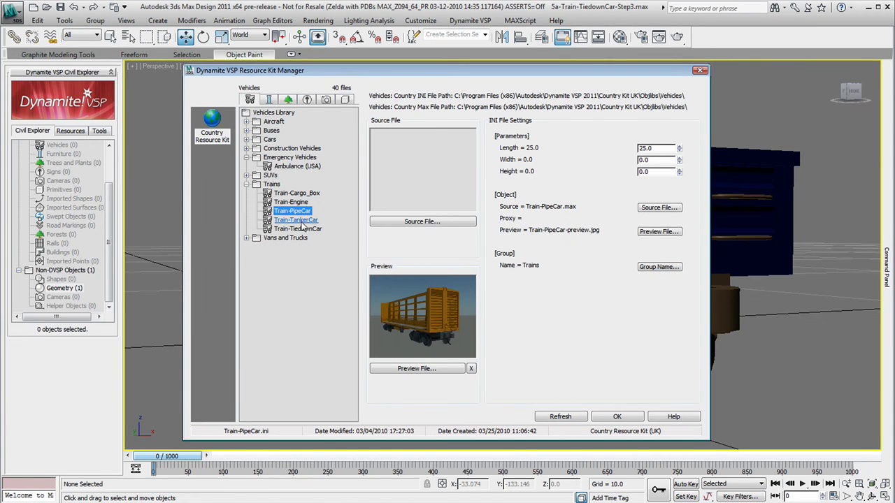
pyautogui.click(296, 220)
pyautogui.click(297, 229)
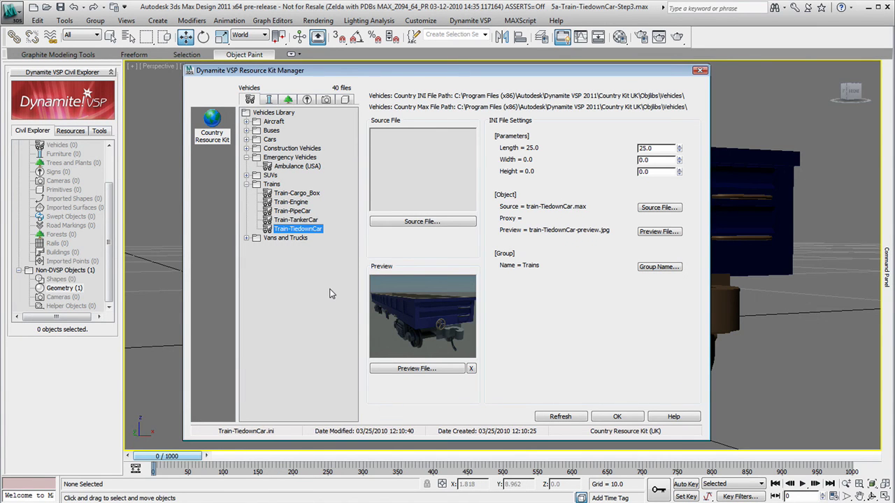
# Step: Try to assign 5a-Train-TiedownCar-Step3.max from the project's scenes folder as Train-TiedownCar's source file, declining the copy into the resource kit
pyautogui.click(423, 222)
pyautogui.click(156, 103)
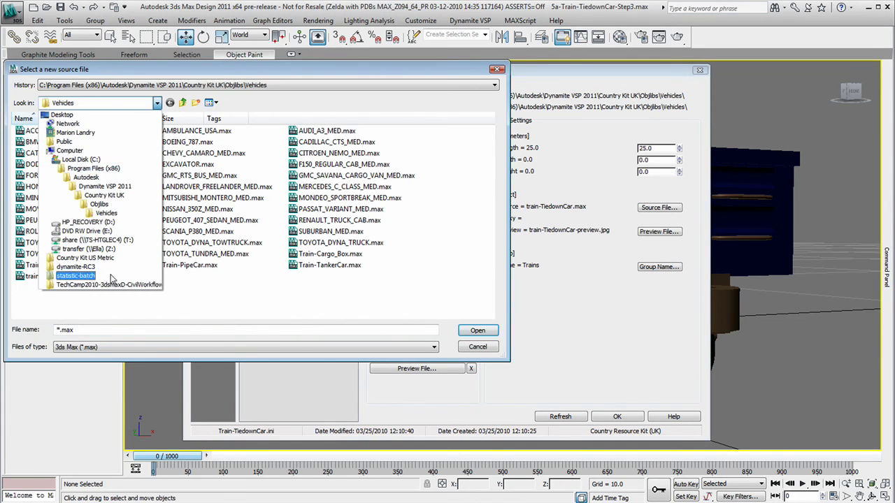
pyautogui.click(112, 285)
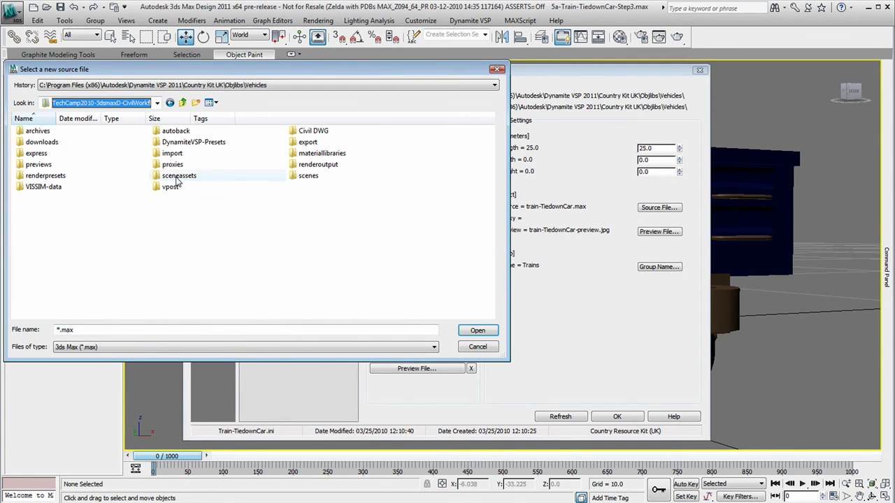
pyautogui.doubleClick(308, 176)
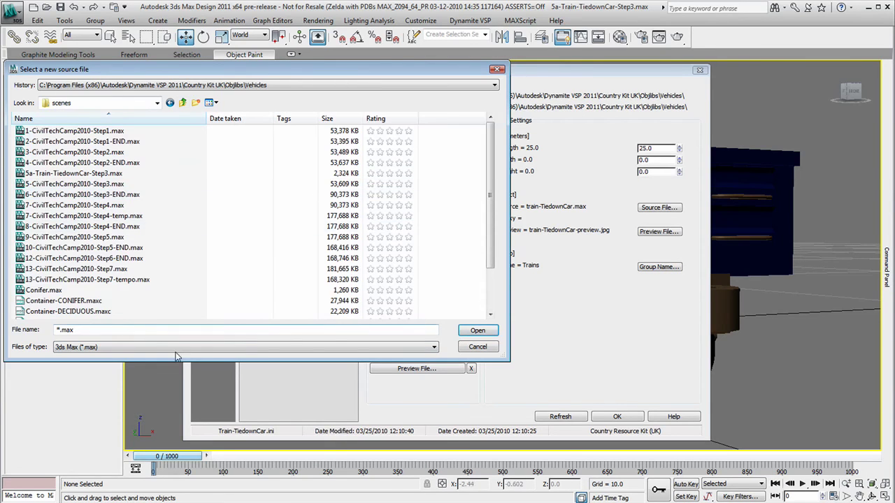
pyautogui.scroll(-1, 491, 210)
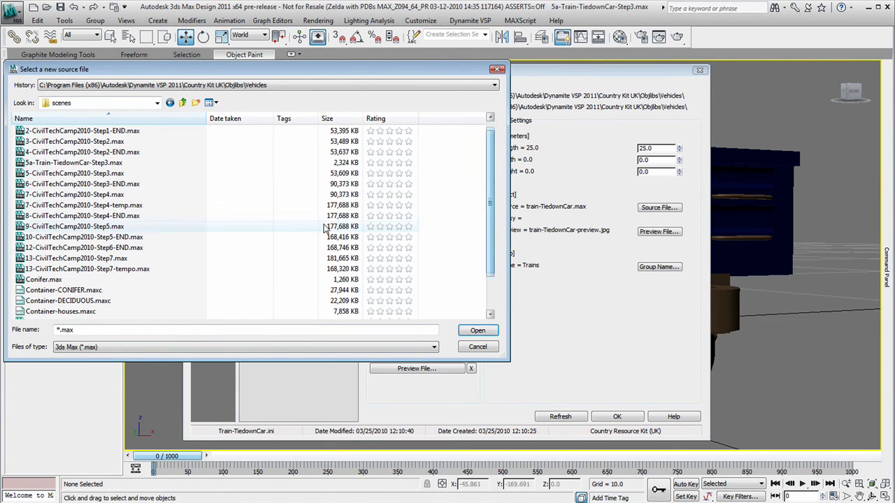
pyautogui.click(91, 162)
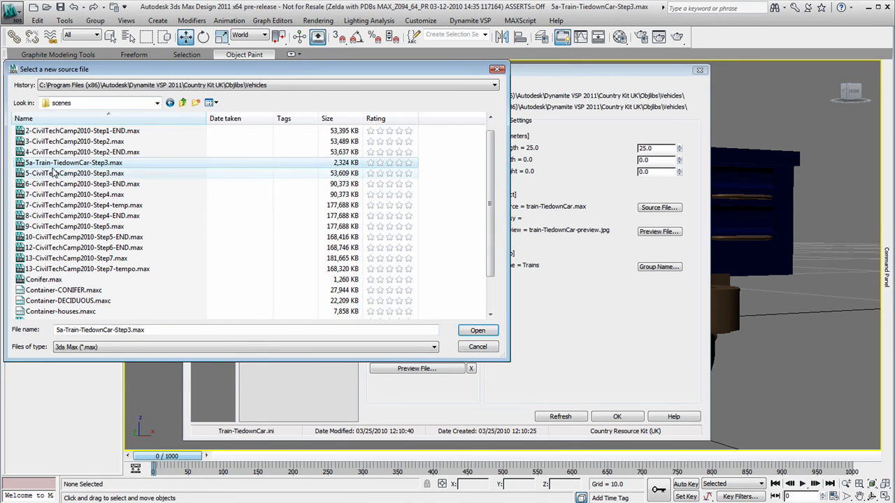
pyautogui.click(478, 332)
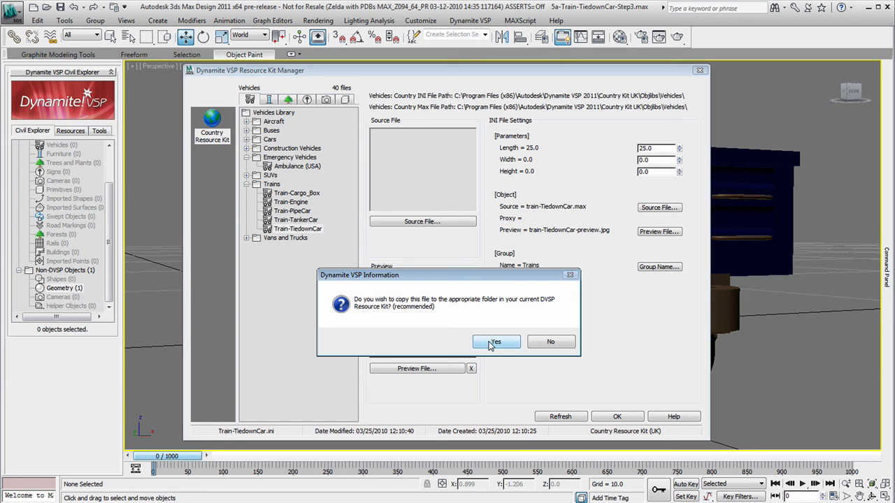
pyautogui.click(561, 345)
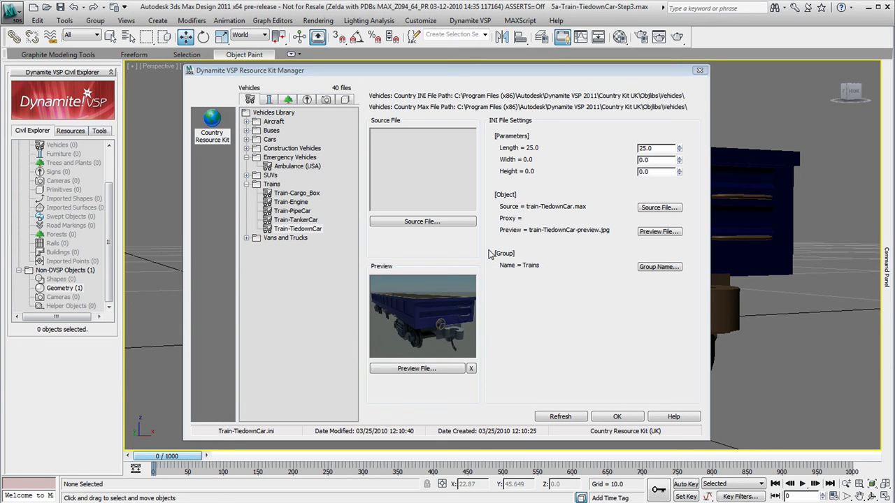
# Step: Check the image file types accepted for Train-TiedownCar's preview map, leaving the assigned preview in place
pyautogui.click(418, 369)
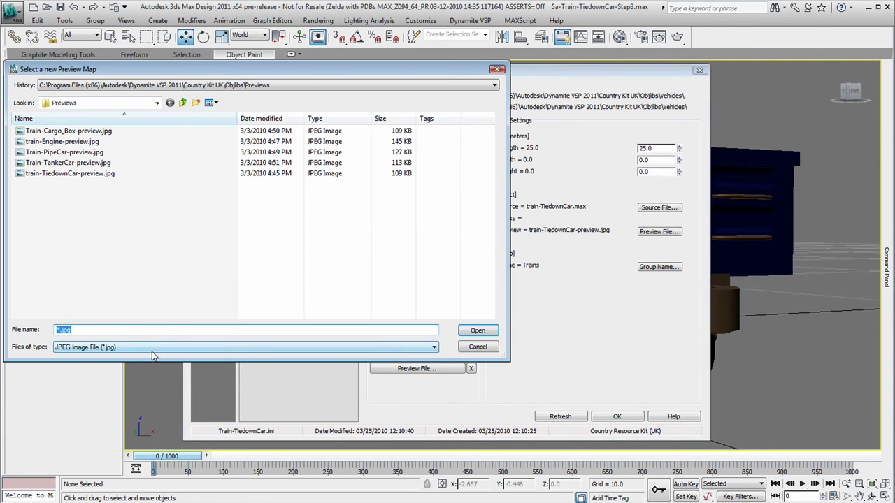
pyautogui.click(153, 347)
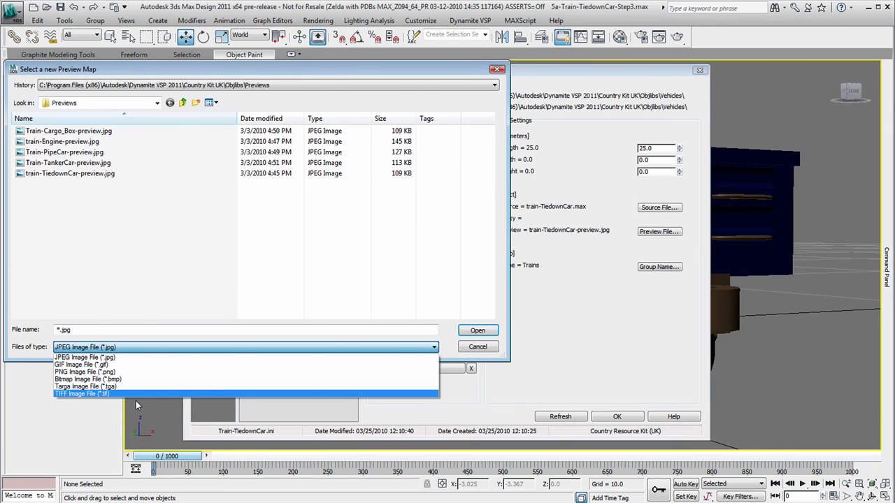
pyautogui.click(484, 349)
pyautogui.click(484, 349)
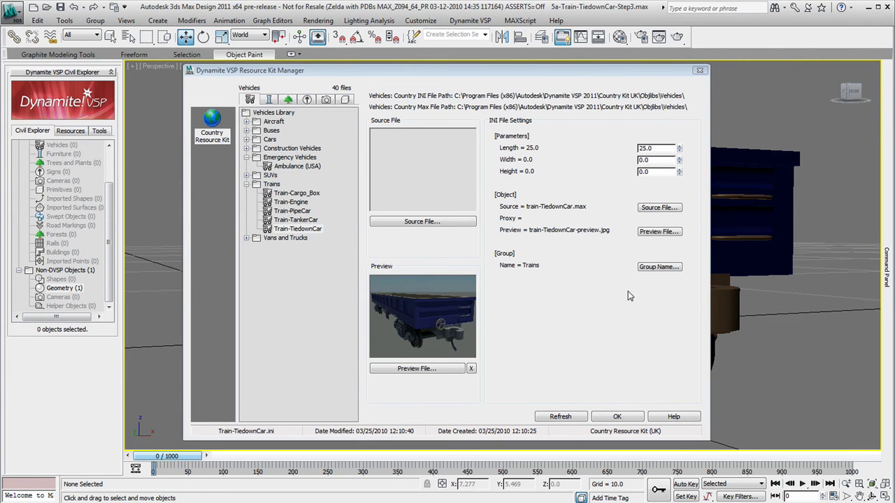
# Step: Confirm Trains as the group name for the Train-TiedownCar definition
pyautogui.click(655, 267)
pyautogui.moveTo(406, 251); pyautogui.dragTo(331, 250)
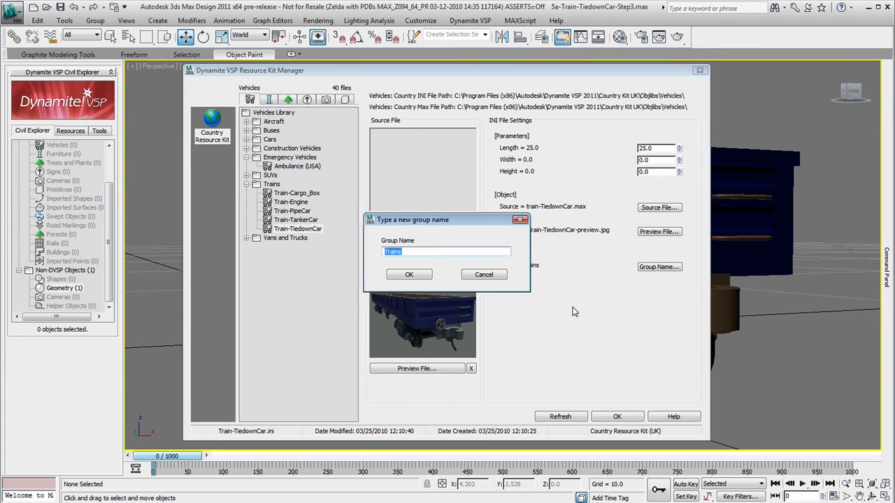
pyautogui.press('Return')
# Step: Review the Train-Cargo_Box, Train-Engine, Train-TankerCar and Train-TiedownCar definitions, and close the Resource Kit Manager
pyautogui.click(291, 193)
pyautogui.click(296, 184)
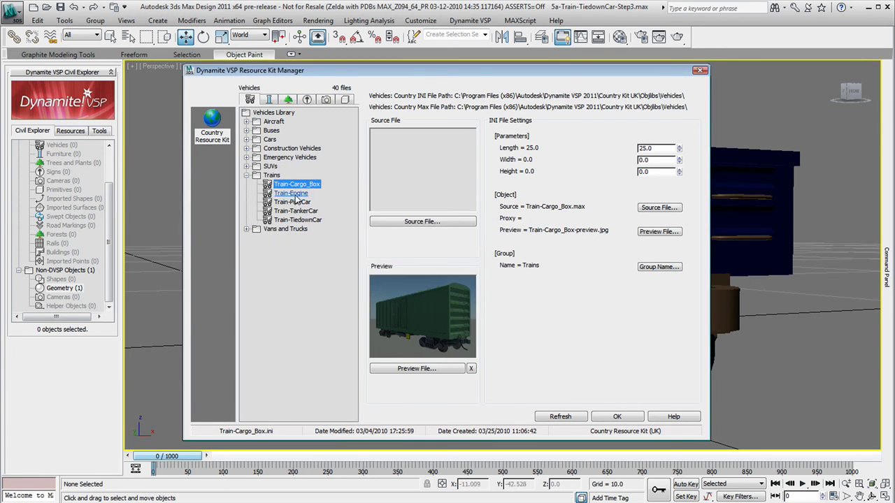
pyautogui.click(291, 193)
pyautogui.click(296, 212)
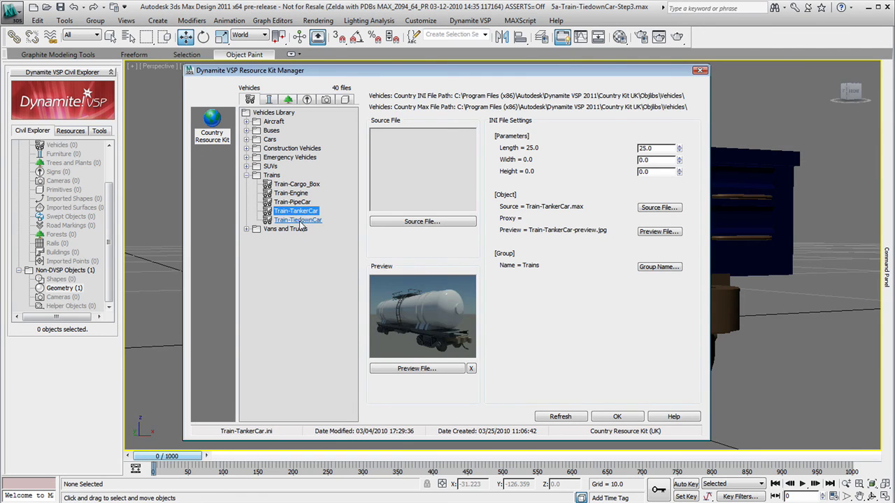
pyautogui.click(299, 220)
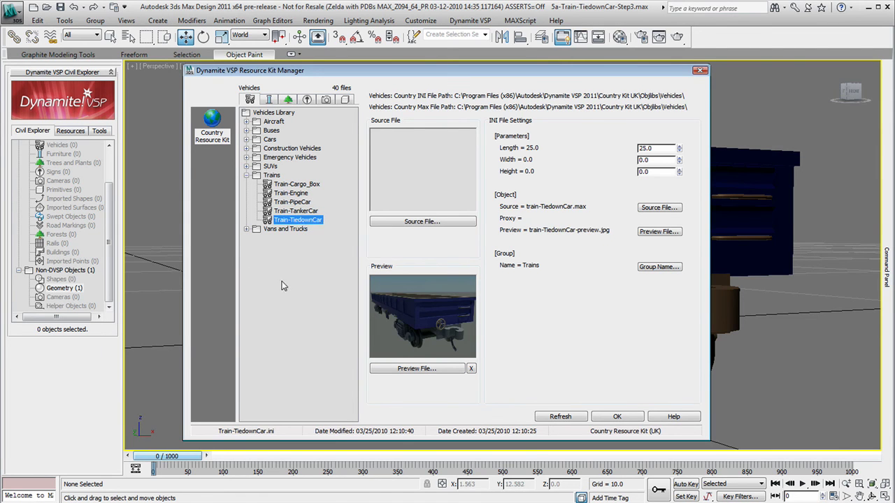
pyautogui.click(618, 417)
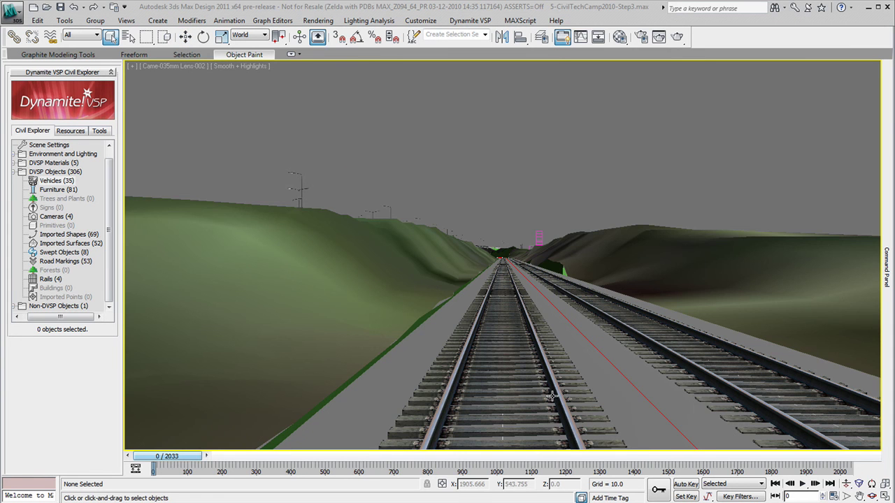
# Step: Start an object placement style with Train-Engine from the Trains library, using the Pemberton railroad baseline between the tracks as parent shape
pyautogui.click(462, 23)
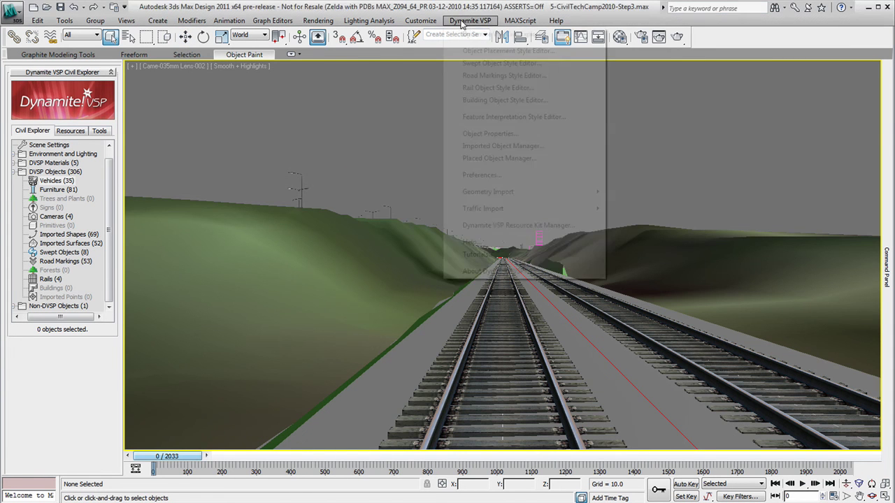
pyautogui.click(508, 51)
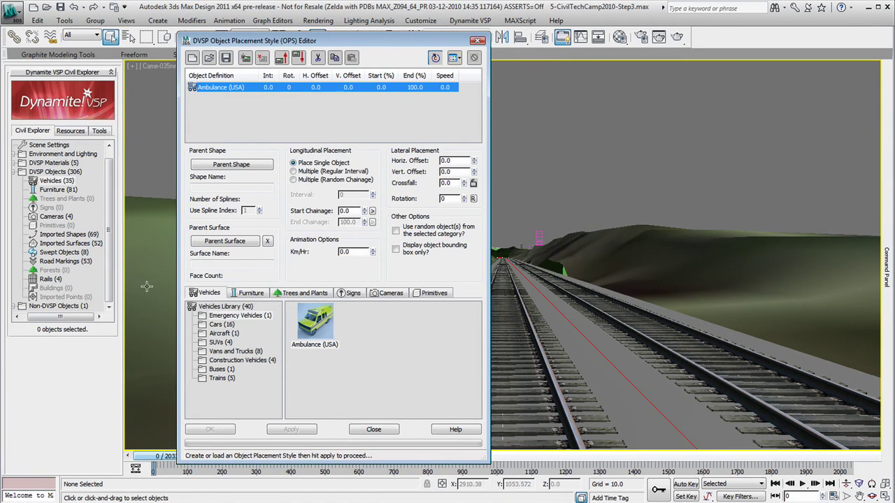
pyautogui.click(222, 379)
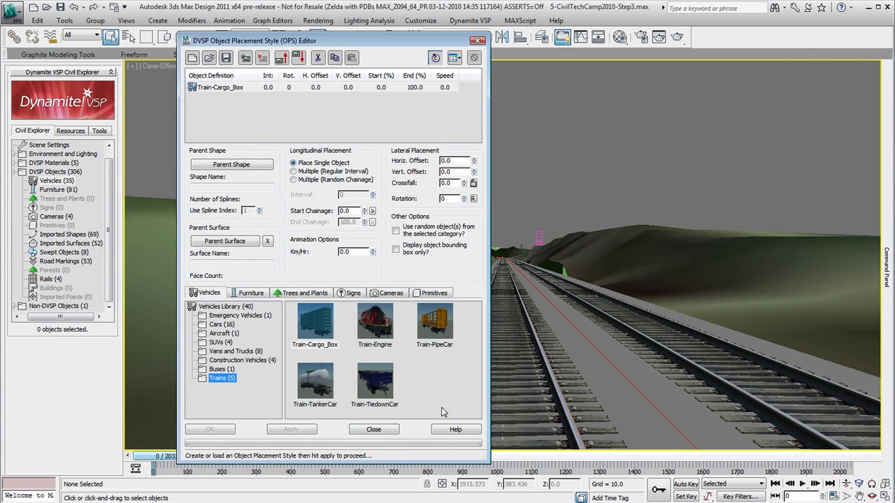
pyautogui.click(376, 333)
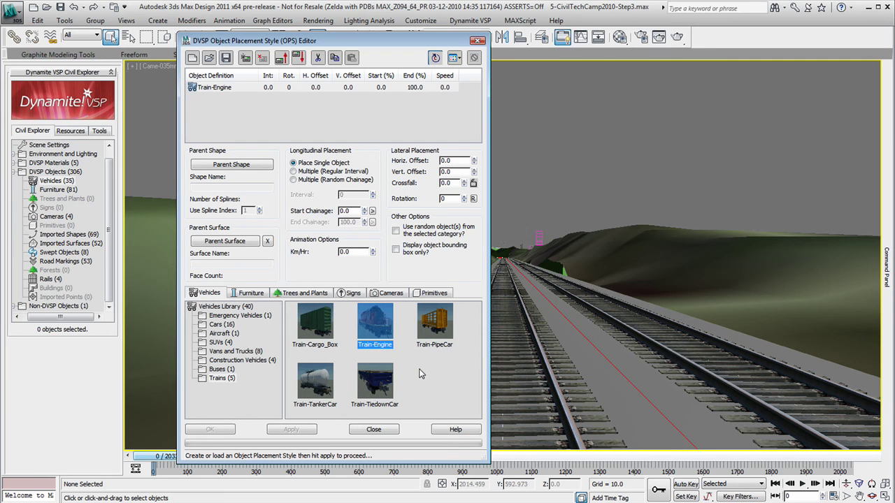
pyautogui.click(231, 164)
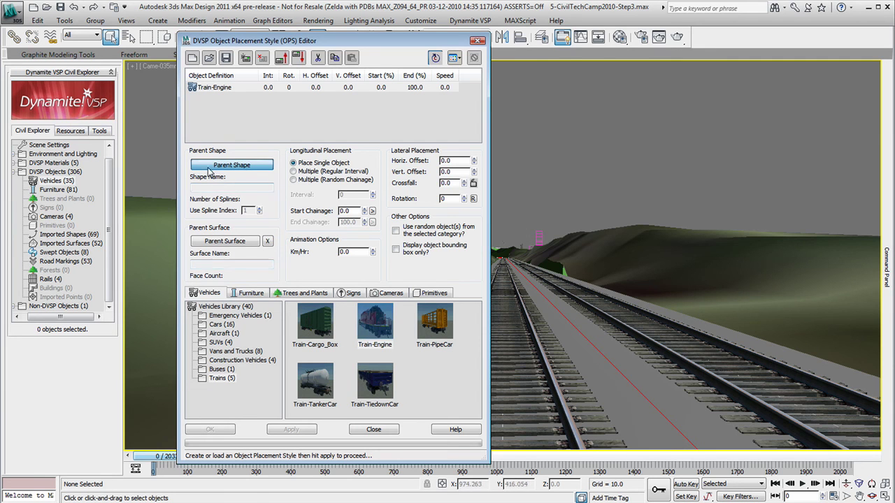
pyautogui.click(609, 360)
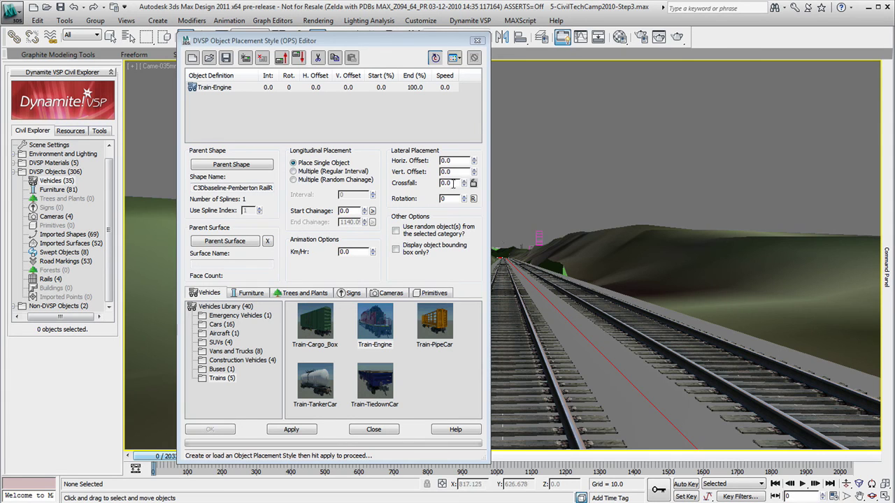
# Step: Place Train-Engine on the right-hand track with a horizontal offset of 2.0 and a start chainage of 21.0
pyautogui.doubleClick(451, 161)
pyautogui.write('2')
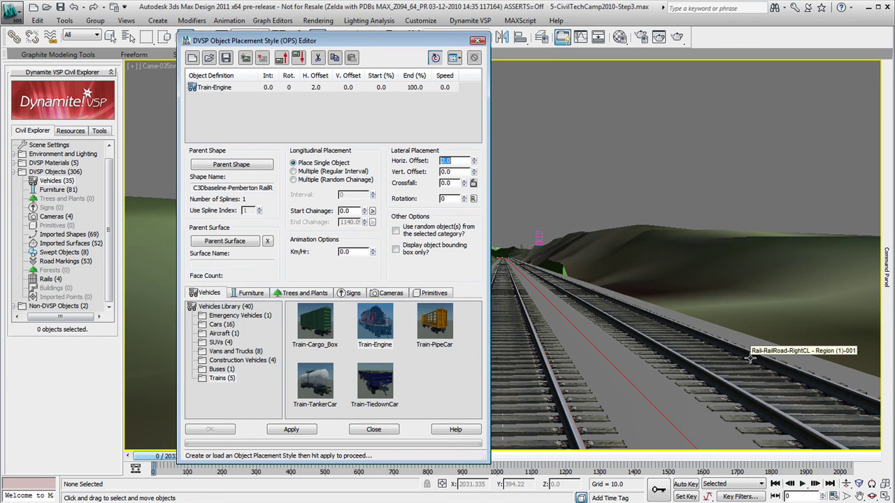
pyautogui.doubleClick(346, 211)
pyautogui.write('21')
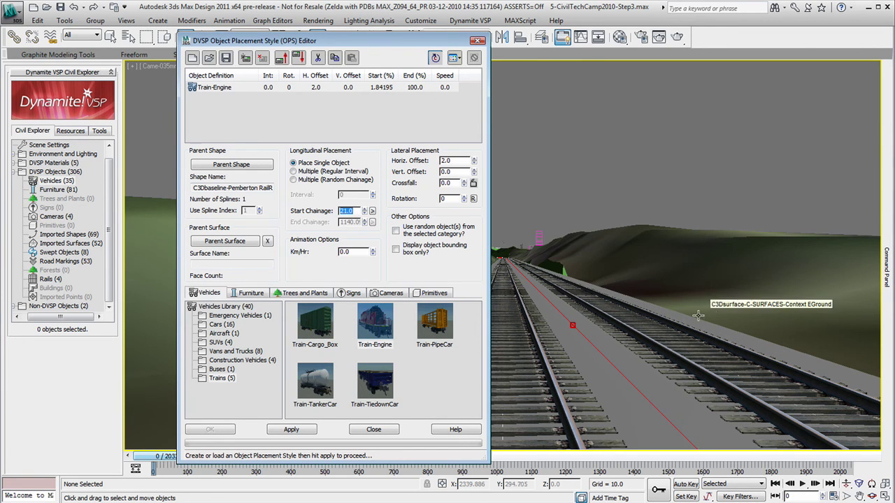
pyautogui.click(298, 430)
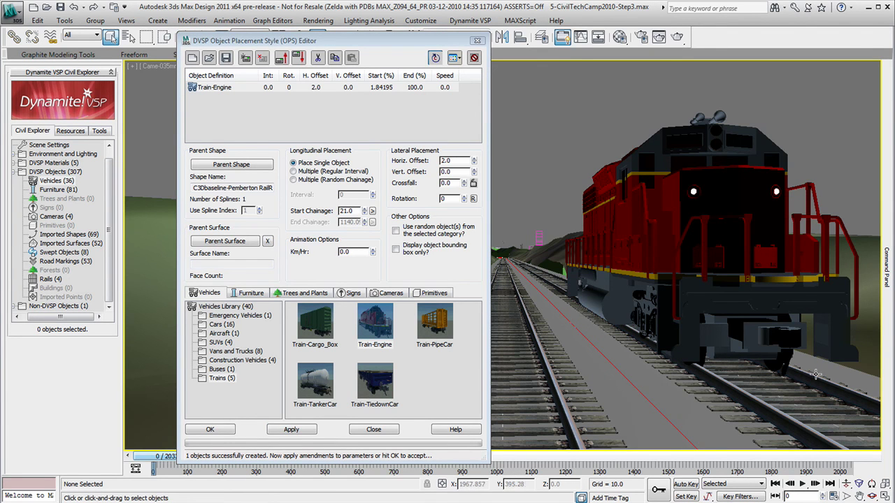
# Step: Add a Train-Cargo_Box definition behind the engine with horizontal offset 2.0 and start chainage 37.0, and apply the style
pyautogui.click(246, 59)
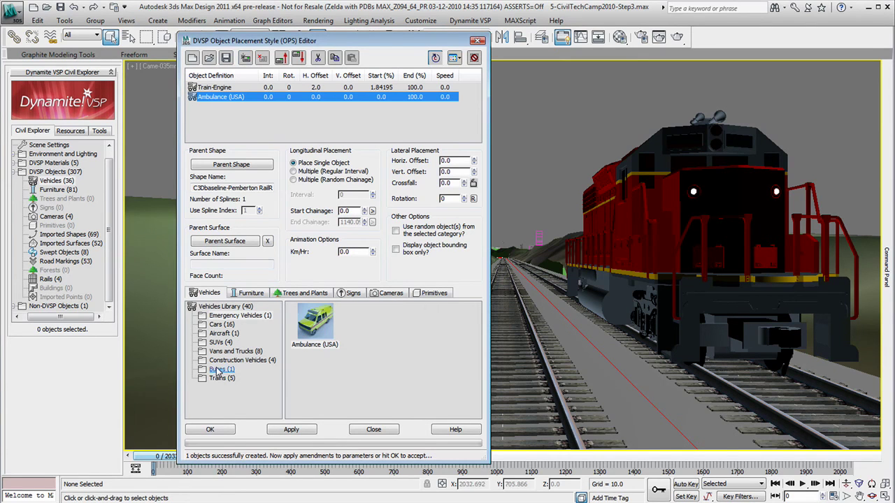
pyautogui.click(220, 379)
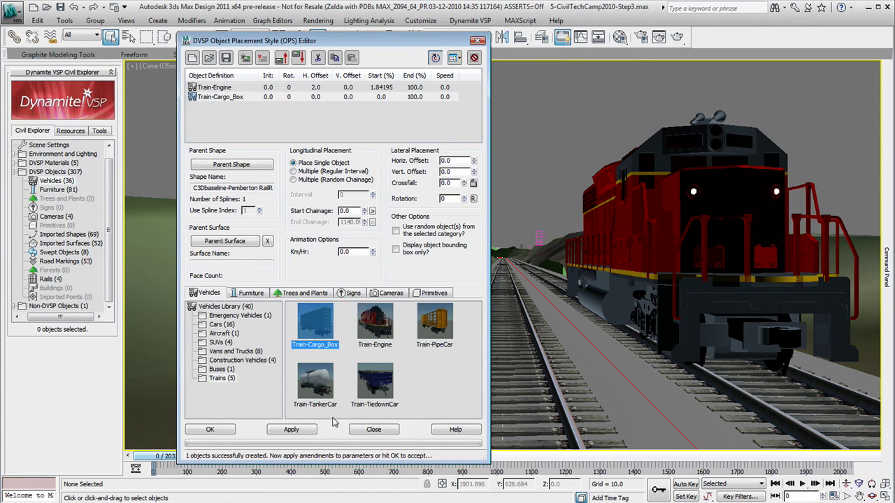
pyautogui.click(457, 161)
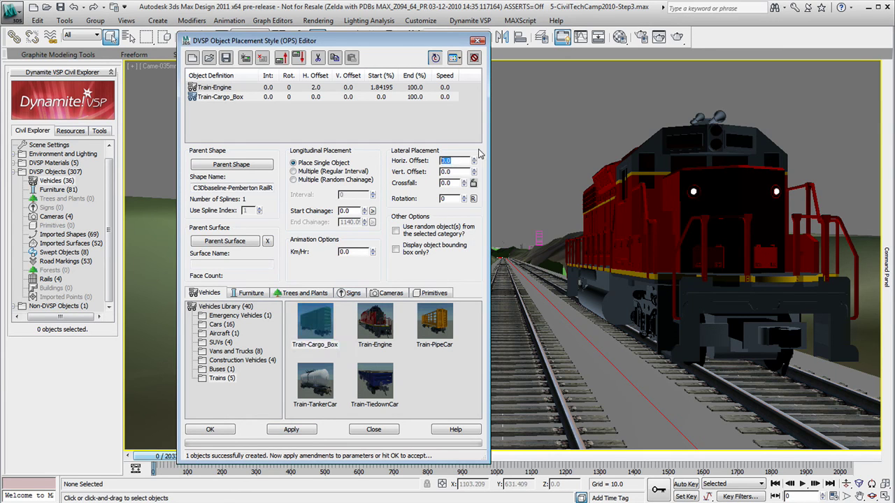
pyautogui.click(344, 210)
pyautogui.write('37')
pyautogui.press('Return')
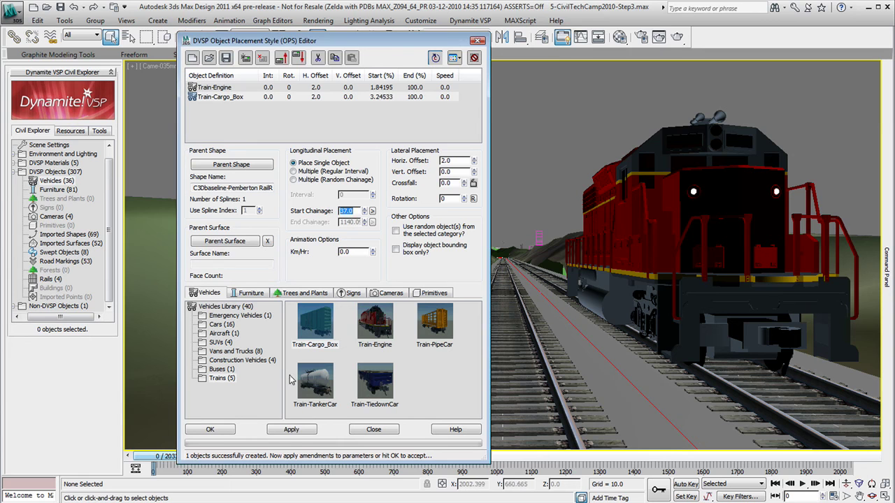
pyautogui.click(291, 430)
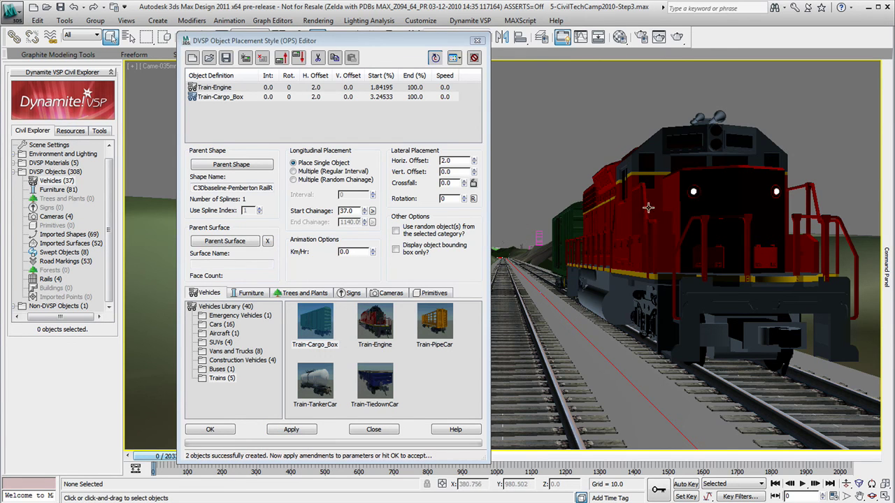
# Step: Load the Pemberton-train.ops object placement style, discarding the current unsaved style
pyautogui.doubleClick(356, 251)
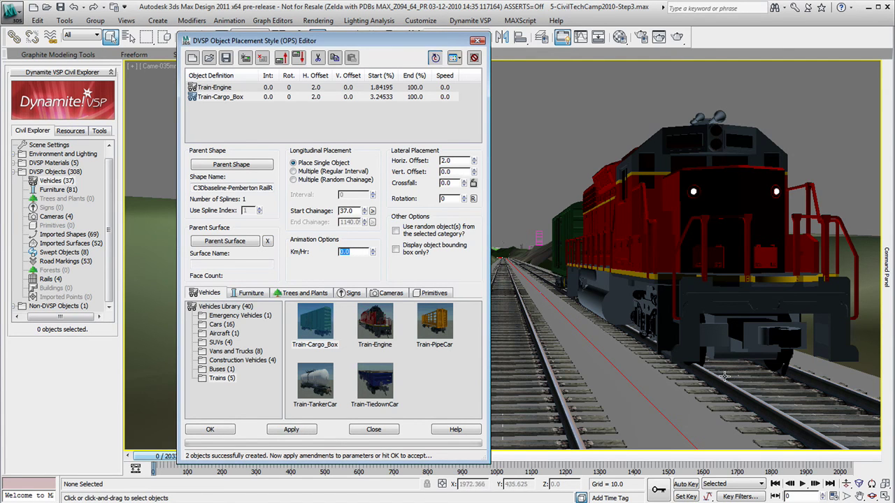
pyautogui.press('Escape')
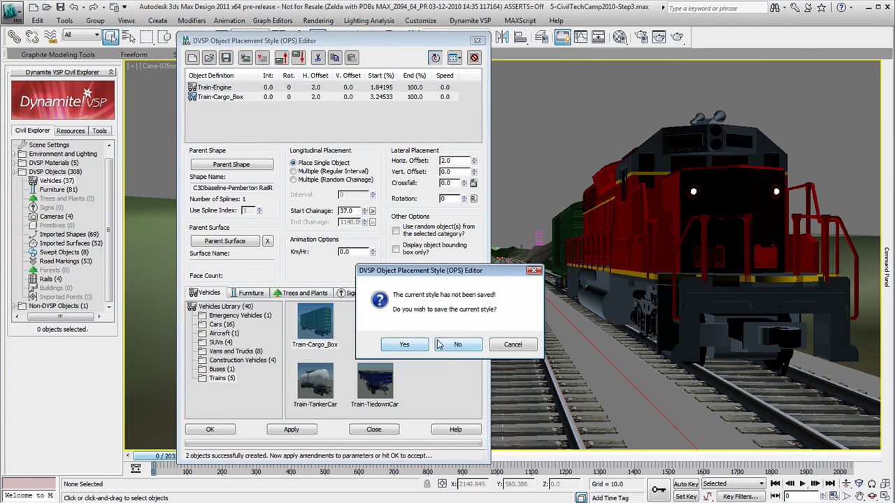
pyautogui.click(458, 344)
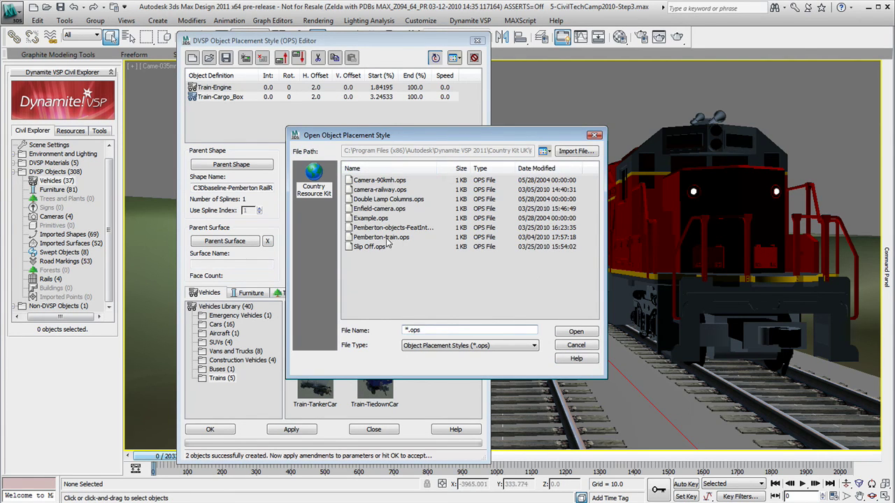
pyautogui.click(387, 237)
pyautogui.click(580, 336)
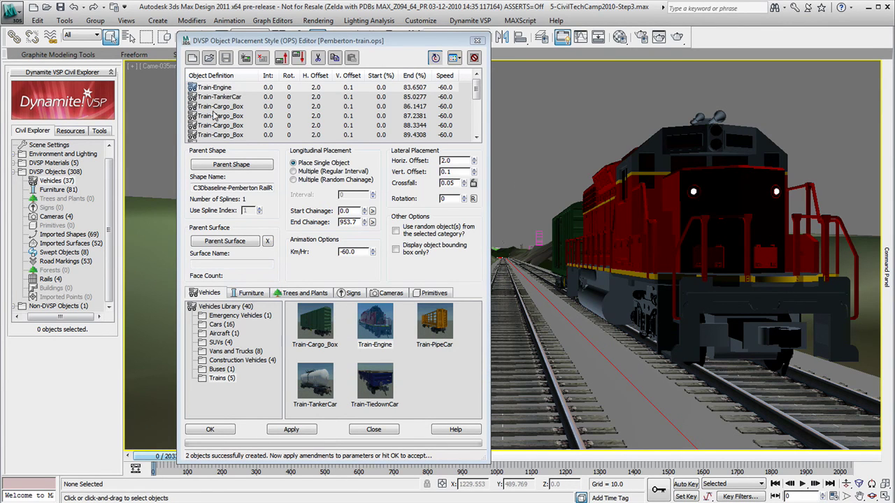
# Step: Apply the Pemberton-train style to create the whole animated train, and preview its movement at frame 599
pyautogui.click(215, 88)
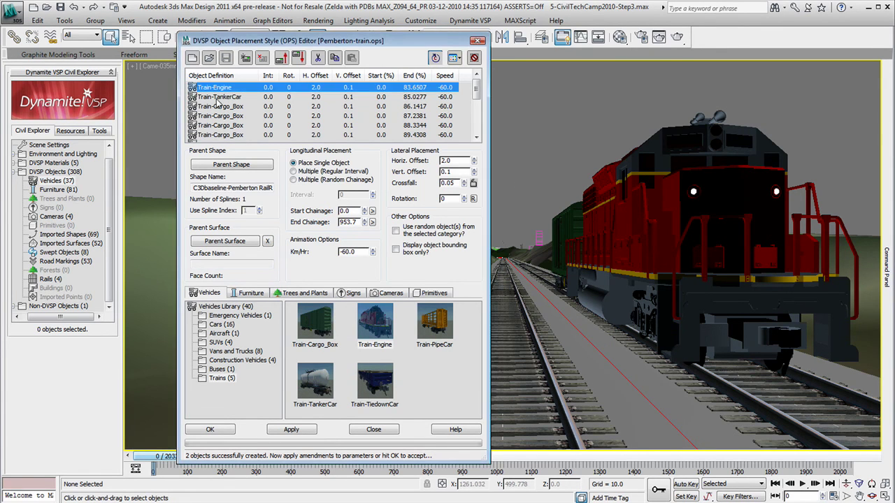
pyautogui.click(218, 96)
pyautogui.moveTo(475, 86); pyautogui.dragTo(475, 119)
pyautogui.moveTo(451, 42); pyautogui.dragTo(386, 10)
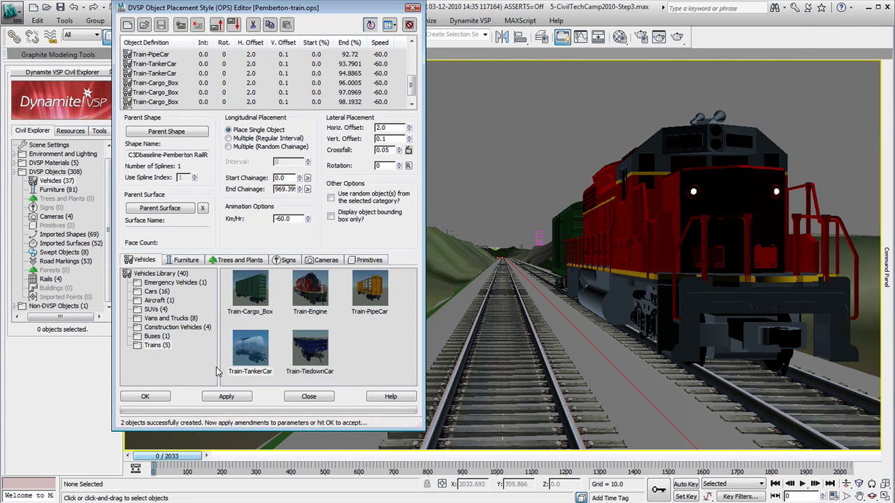
pyautogui.click(226, 396)
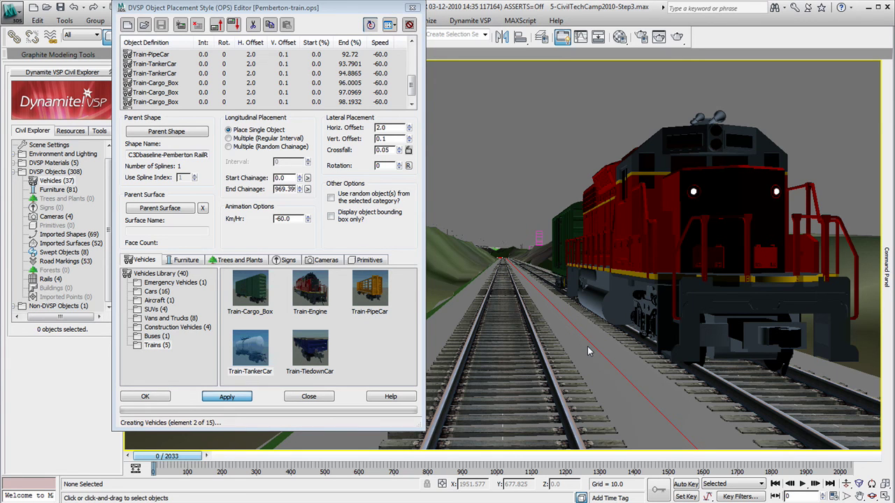
pyautogui.moveTo(155, 460); pyautogui.dragTo(354, 477)
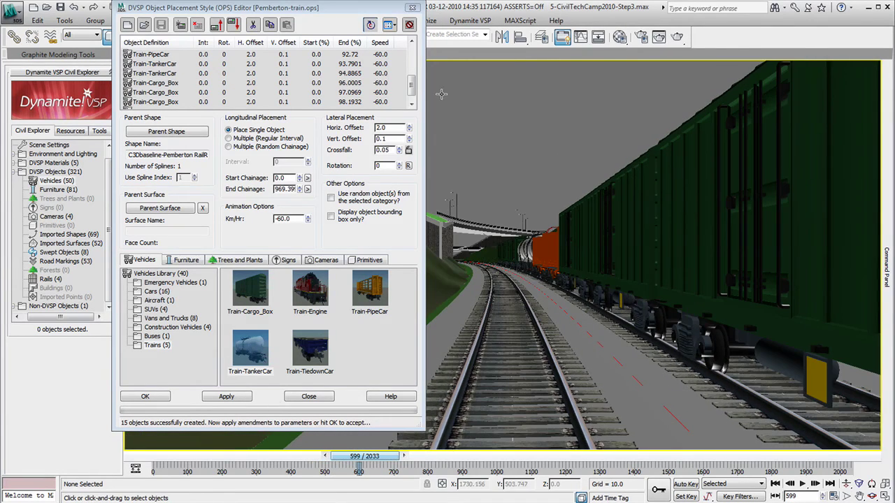
# Step: Open the Dynamite VSP Resource Kit Manager
pyautogui.moveTo(328, 9); pyautogui.dragTo(324, 35)
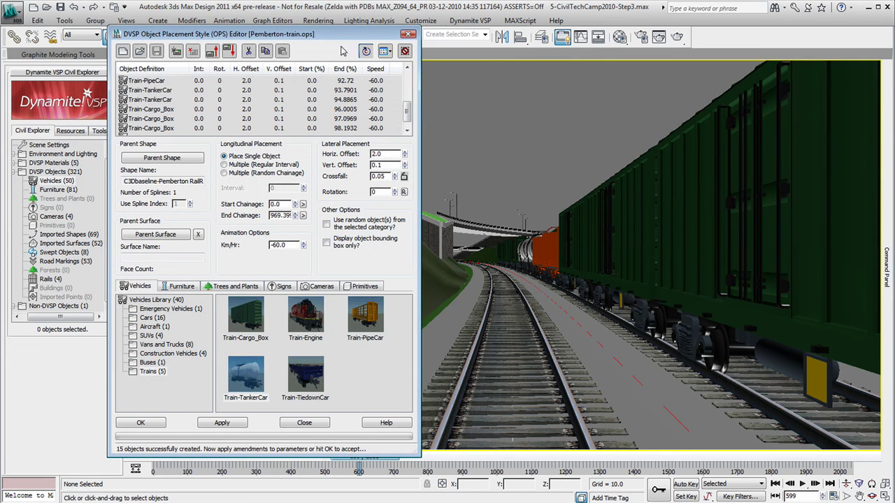
pyautogui.click(474, 21)
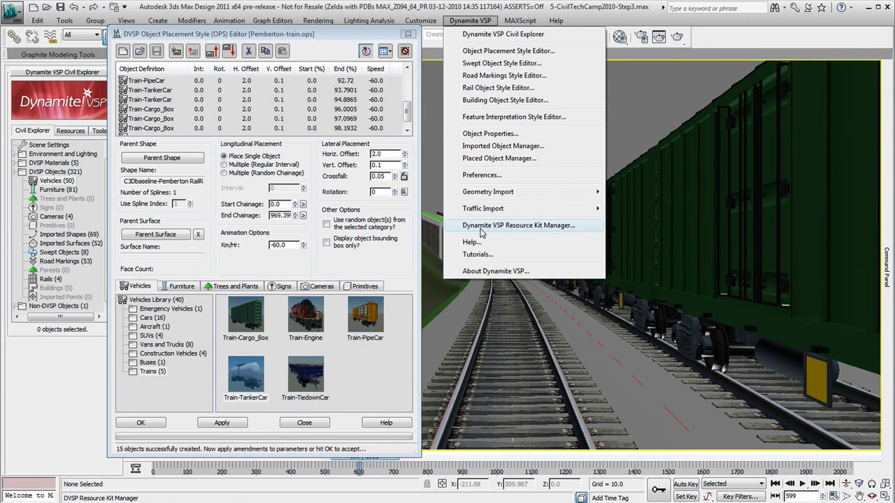